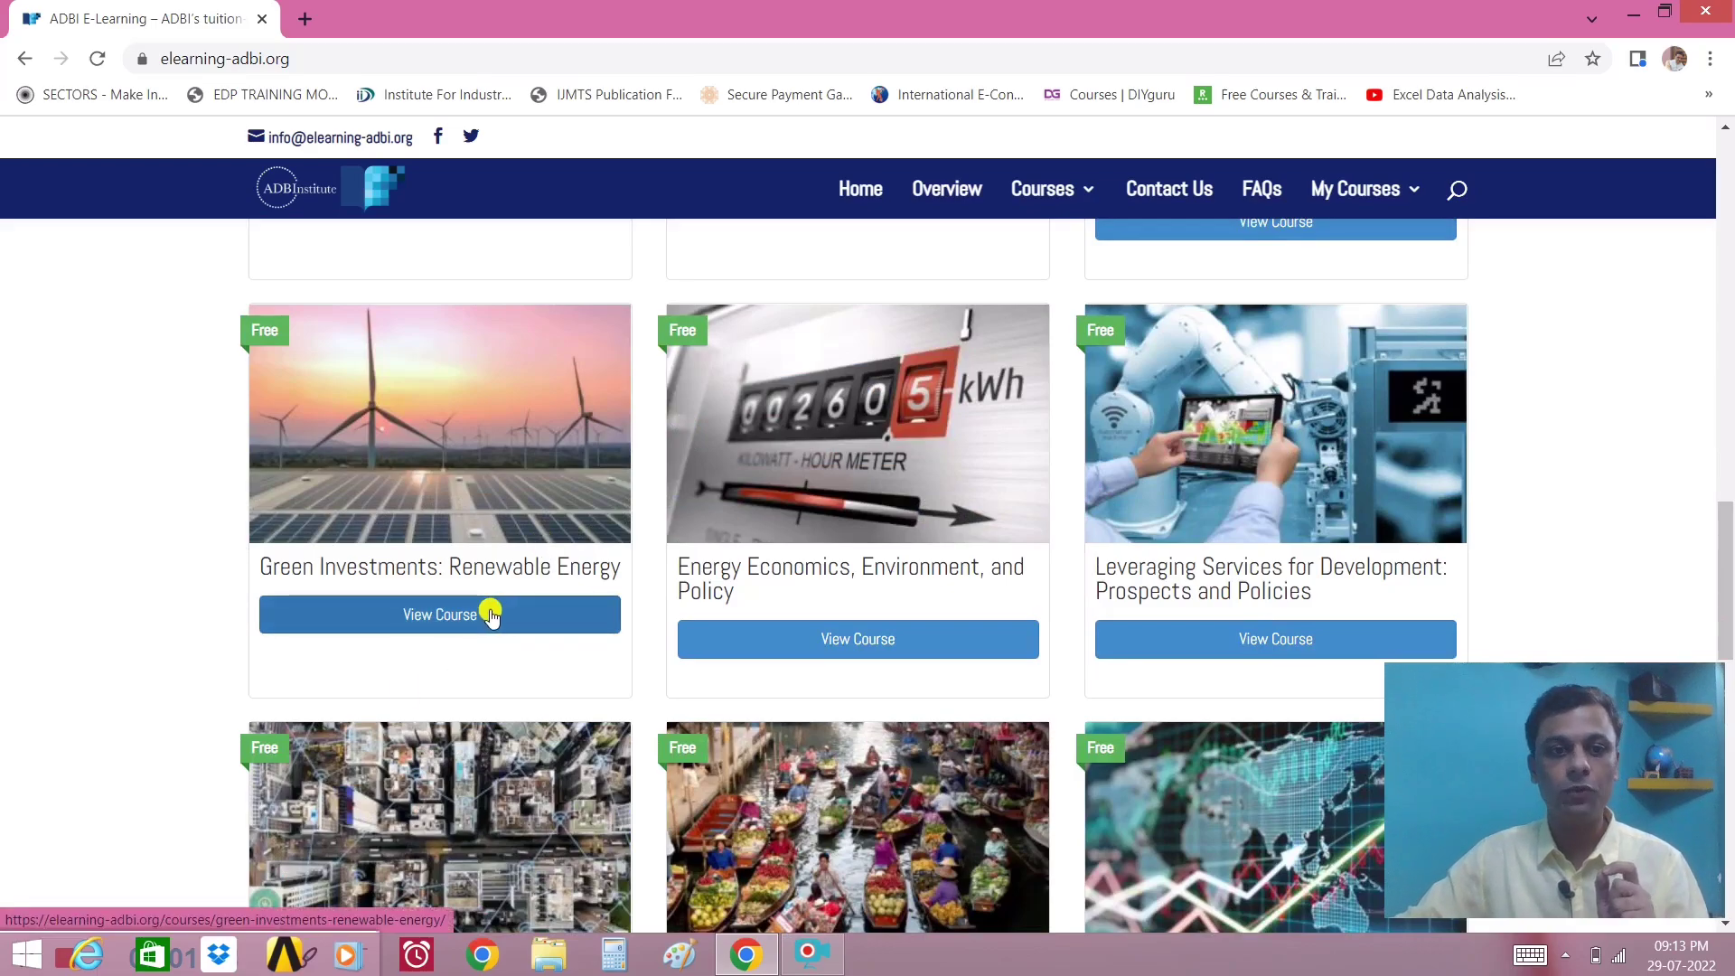
Open the Green Investments: Renewable Energy course and review its lecturers, units, learning objectives and completion requirements
{"action": "left_click", "coordinate": [460, 622]}
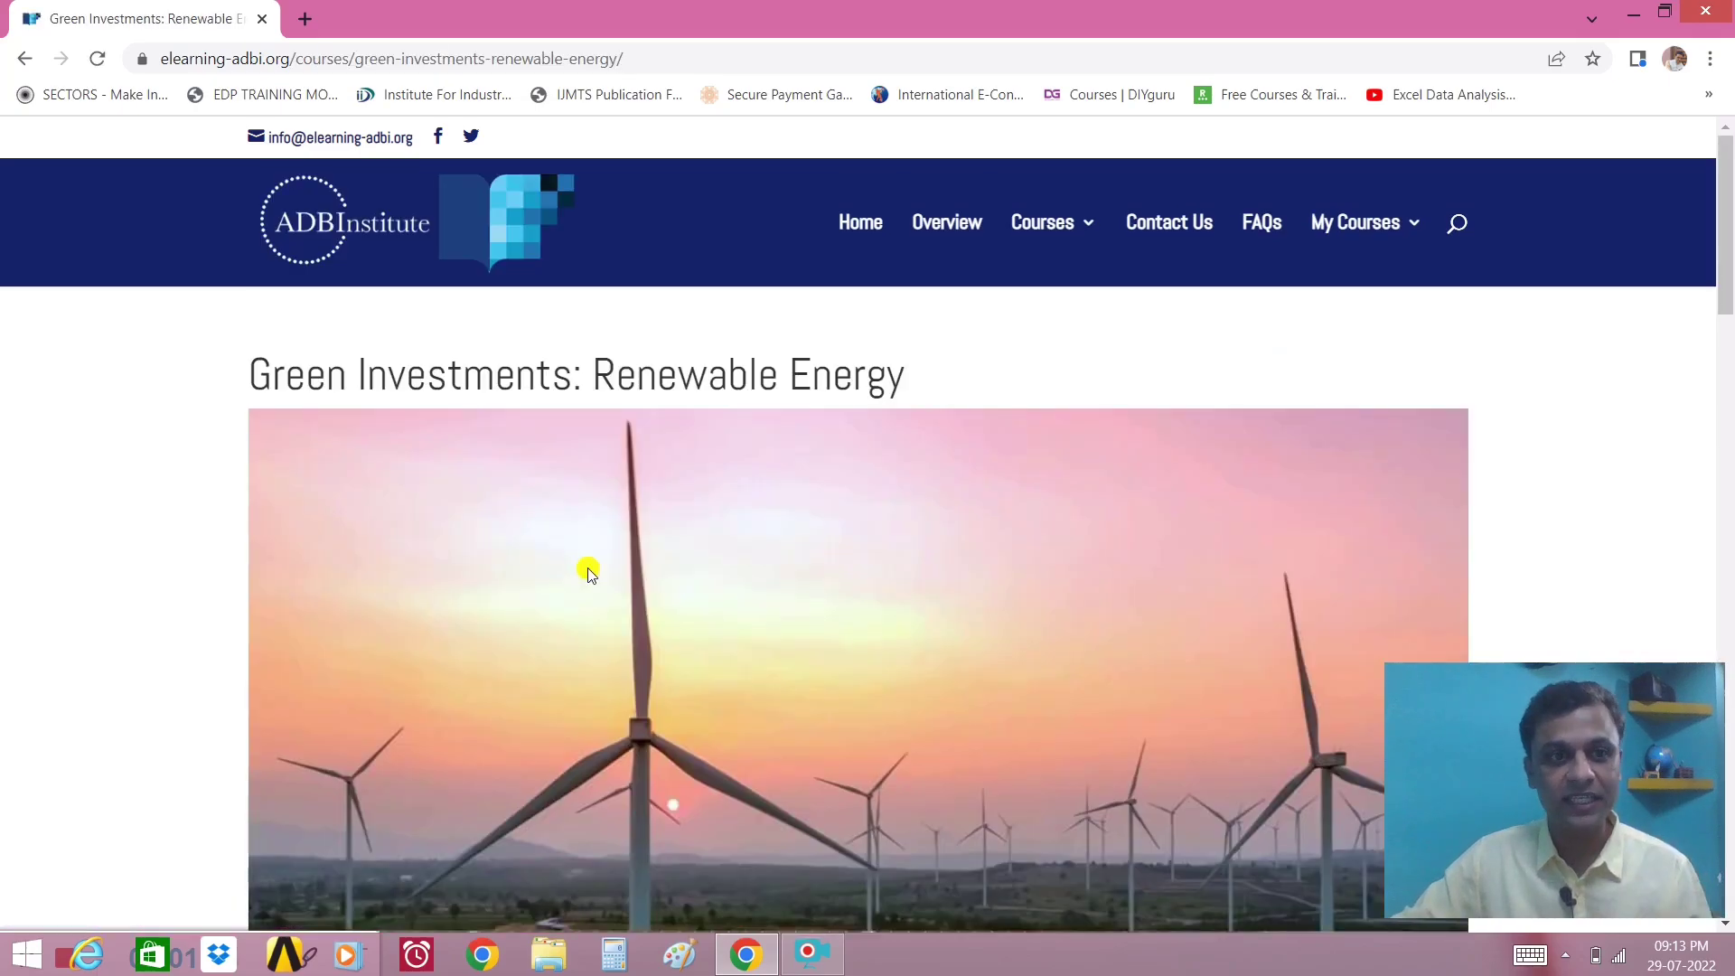
{"action": "scroll", "coordinate": [587, 574], "scroll_direction": "down", "scroll_amount": 10}
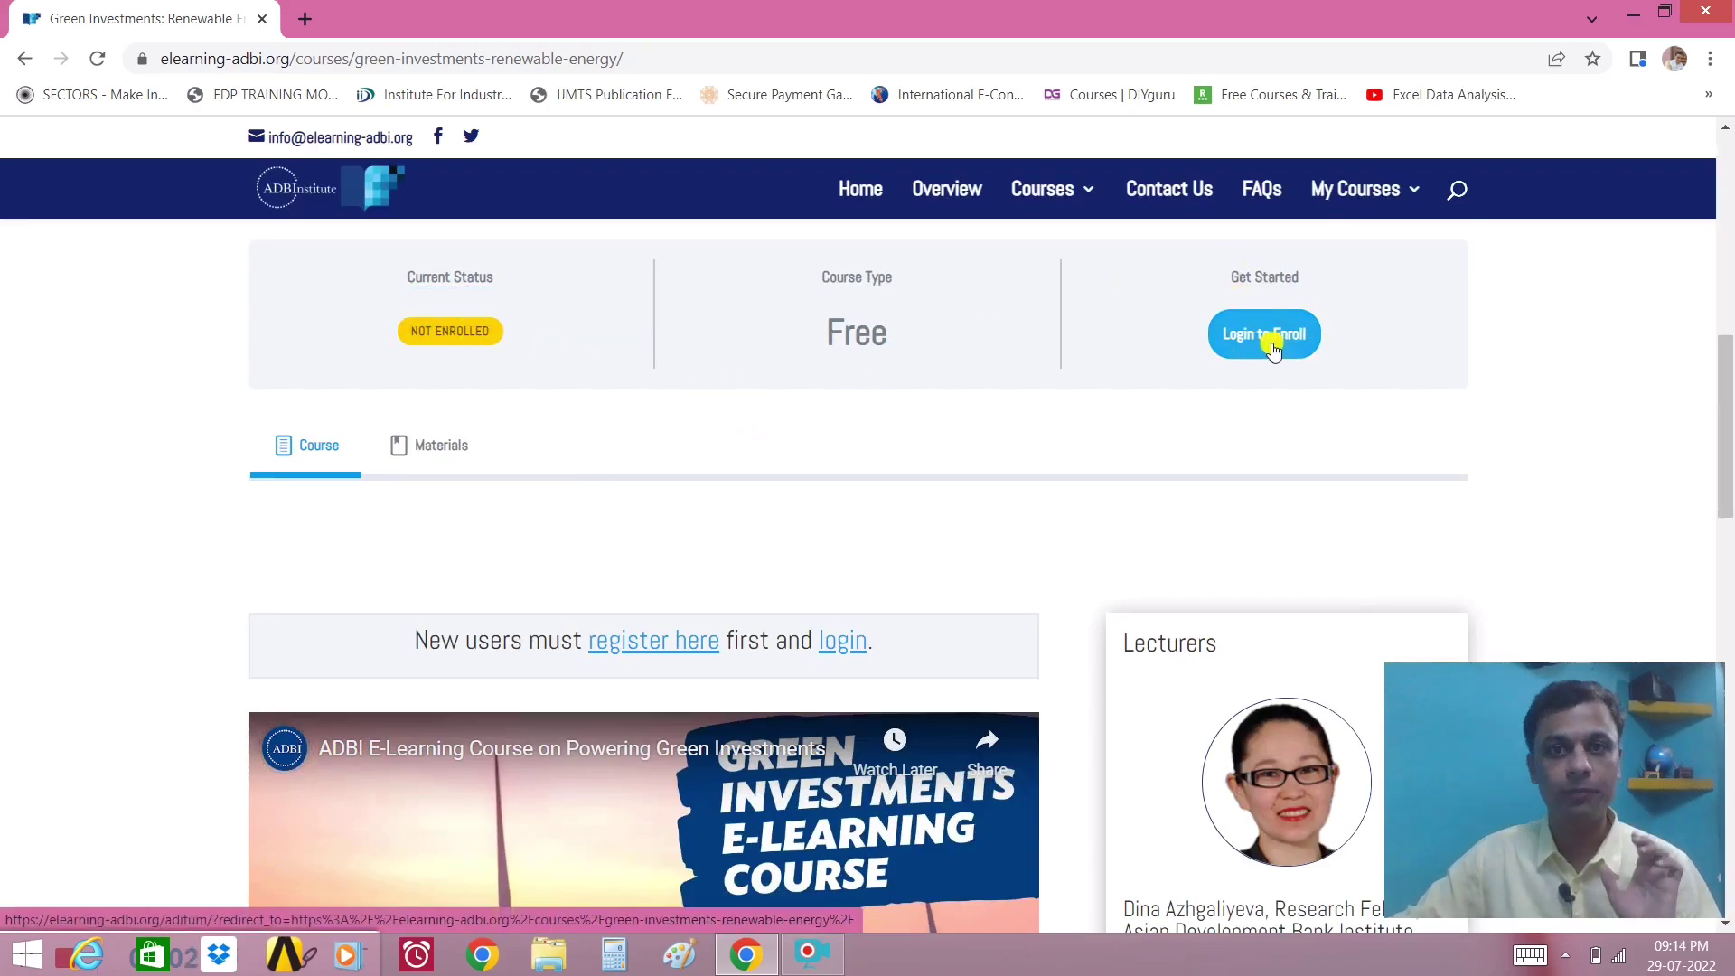
{"action": "scroll", "coordinate": [1219, 438], "scroll_direction": "down", "scroll_amount": 5}
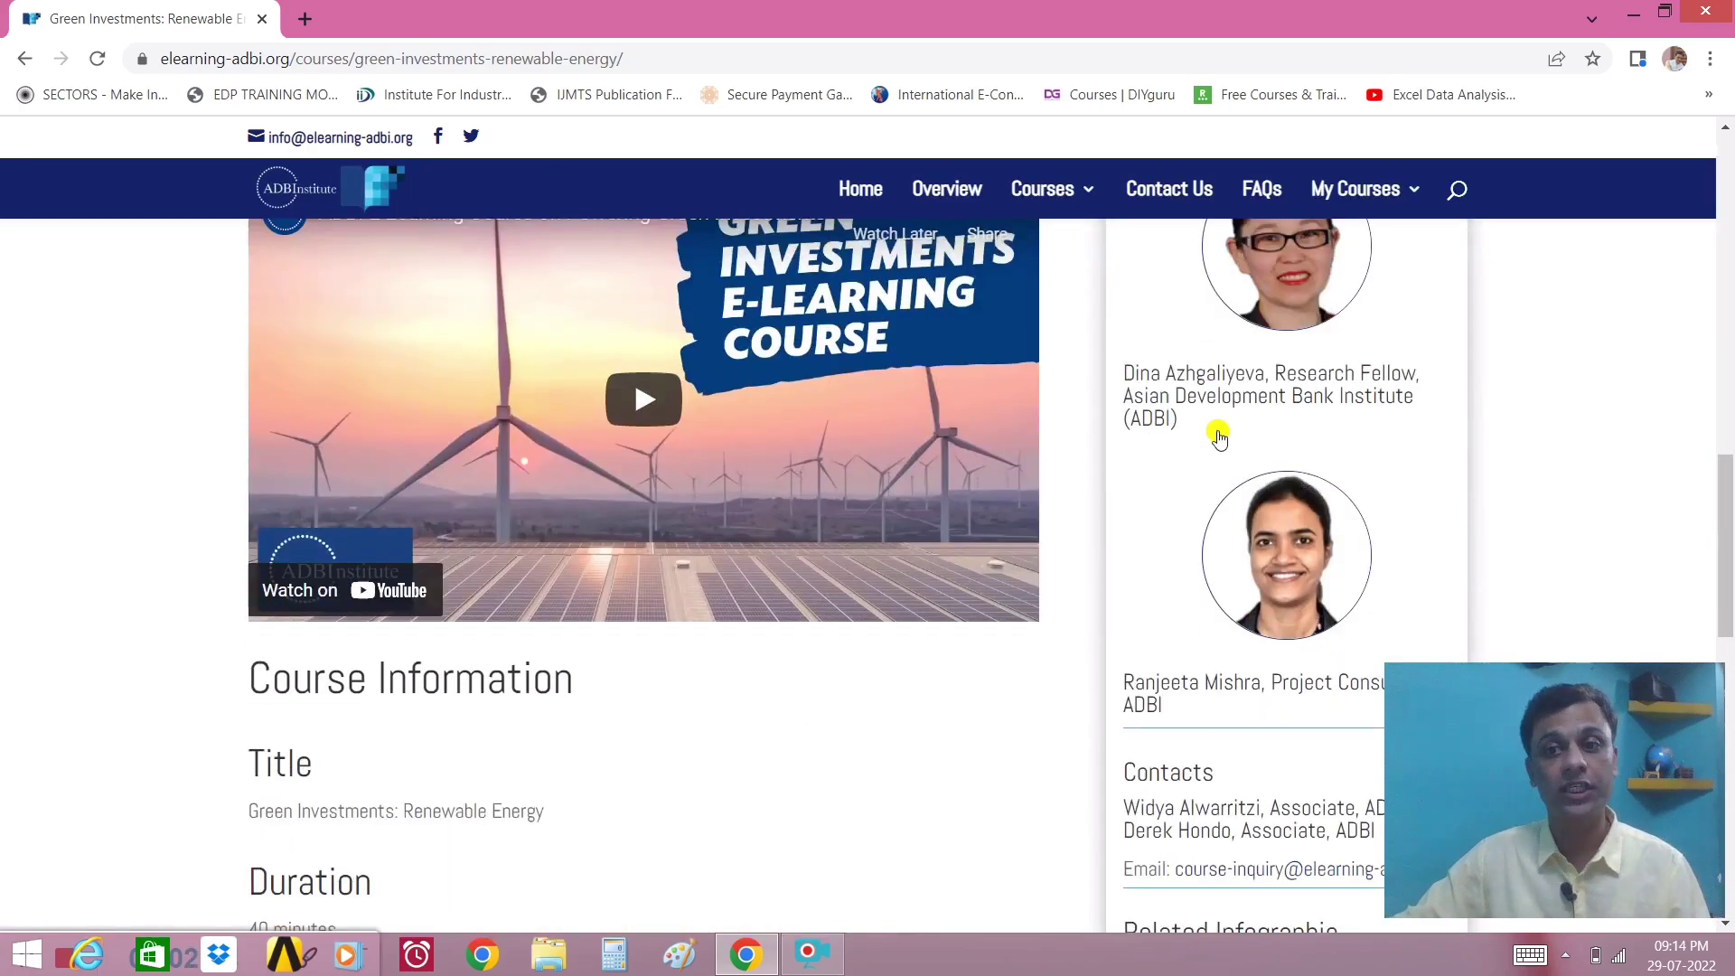
{"action": "scroll", "coordinate": [1220, 438], "scroll_direction": "down", "scroll_amount": 2}
{"action": "scroll", "coordinate": [1216, 432], "scroll_direction": "down", "scroll_amount": 5}
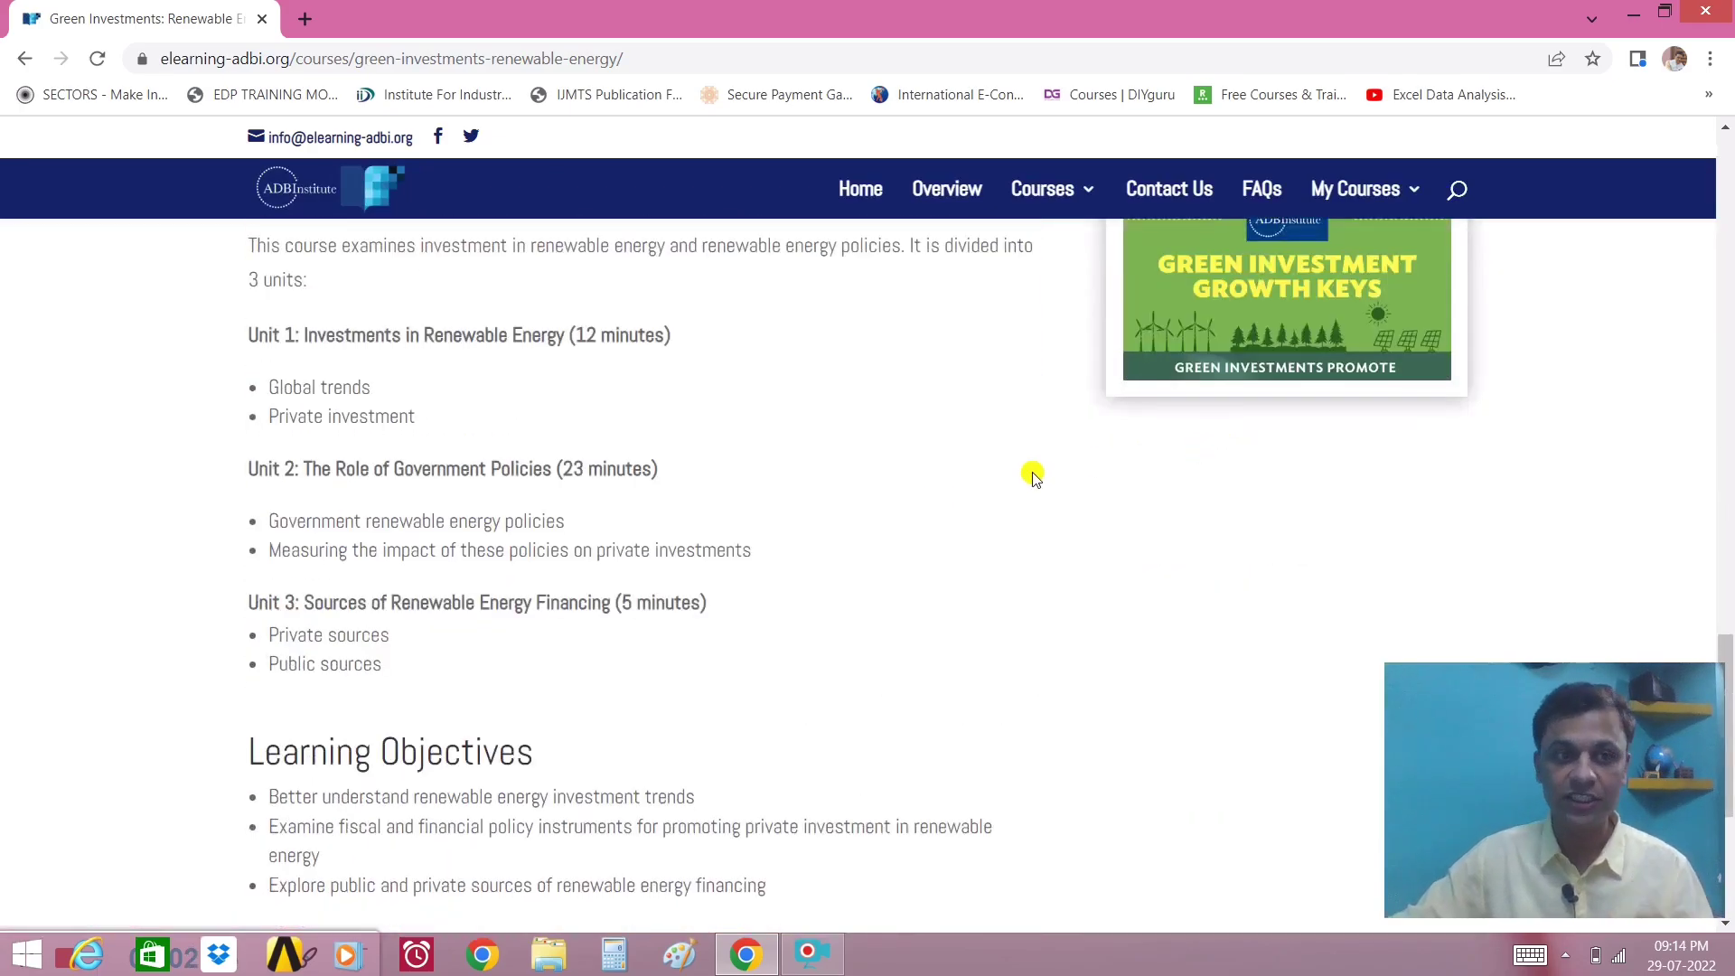
{"action": "scroll", "coordinate": [759, 461], "scroll_direction": "down", "scroll_amount": 4}
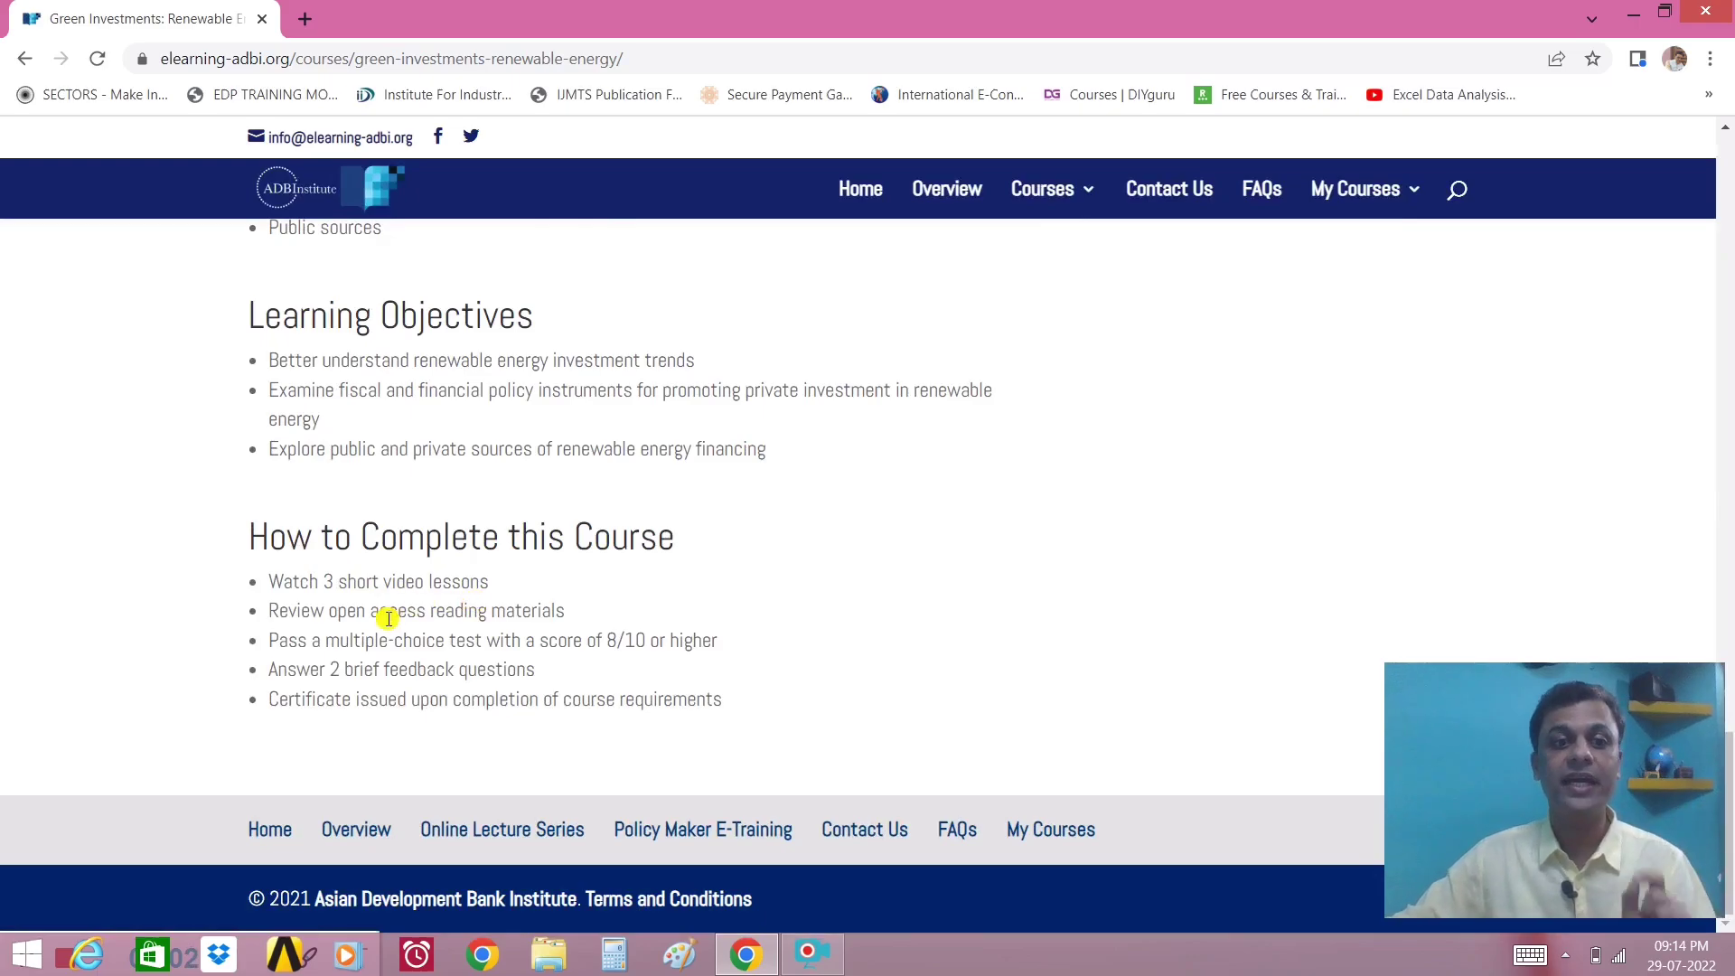
{"action": "left_click_drag", "start_coordinate": [388, 637], "coordinate": [561, 632]}
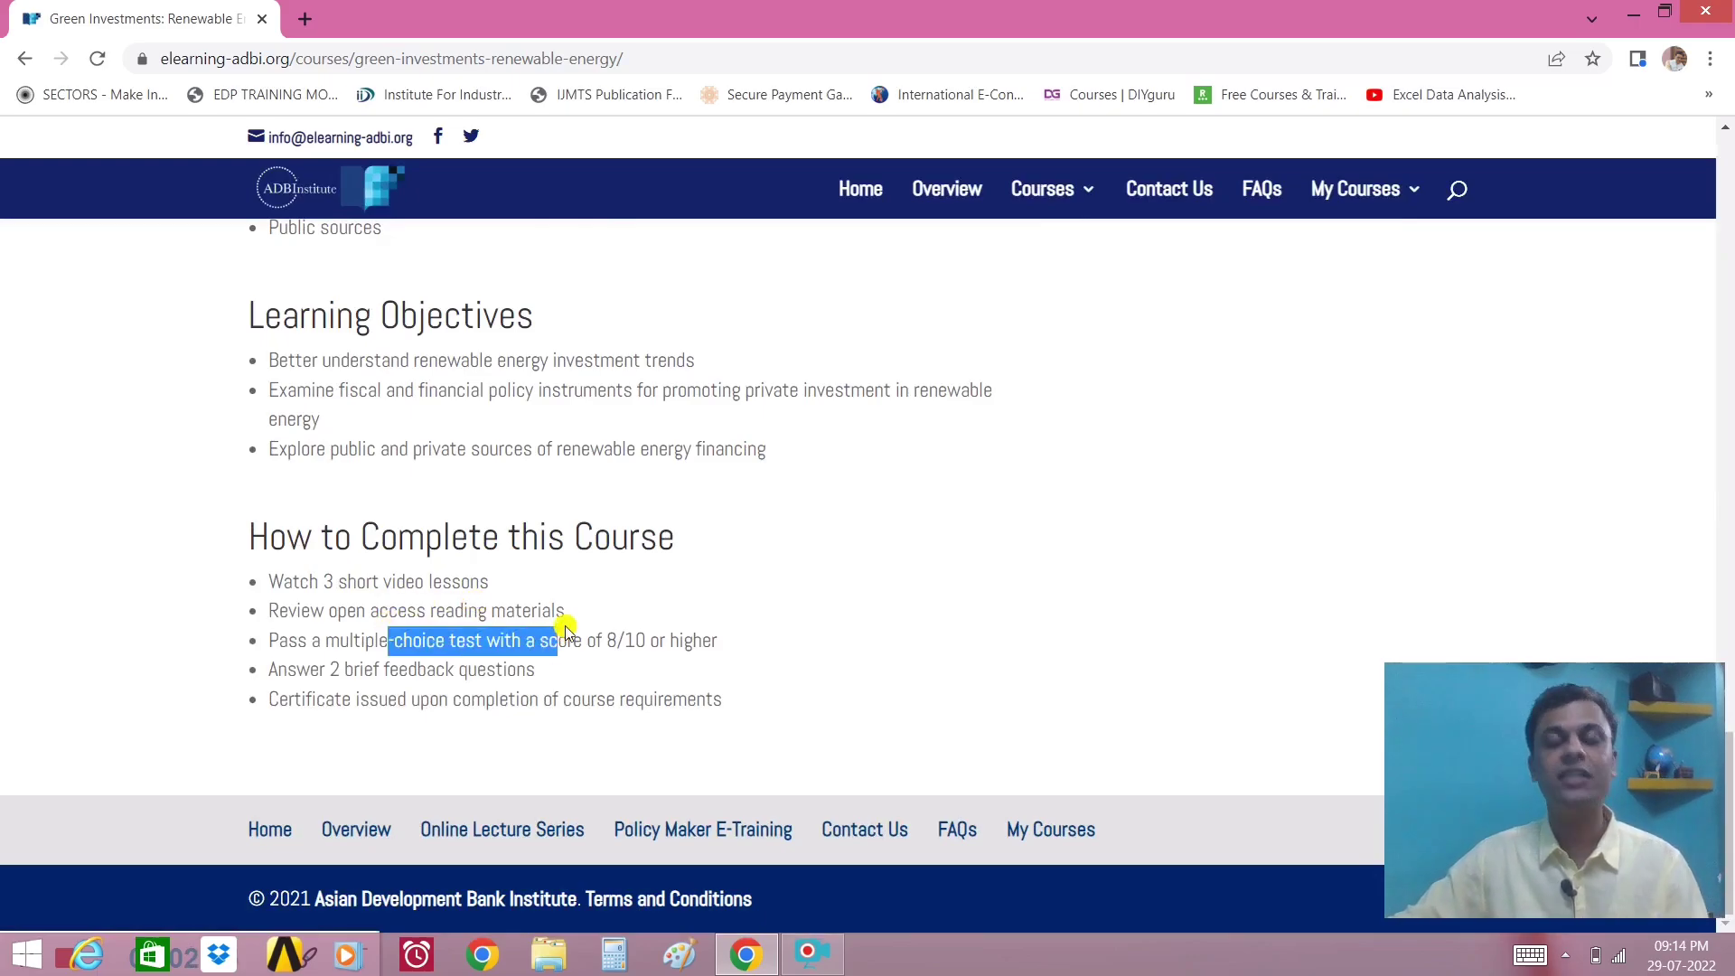
{"action": "scroll", "coordinate": [930, 612], "scroll_direction": "up", "scroll_amount": 15}
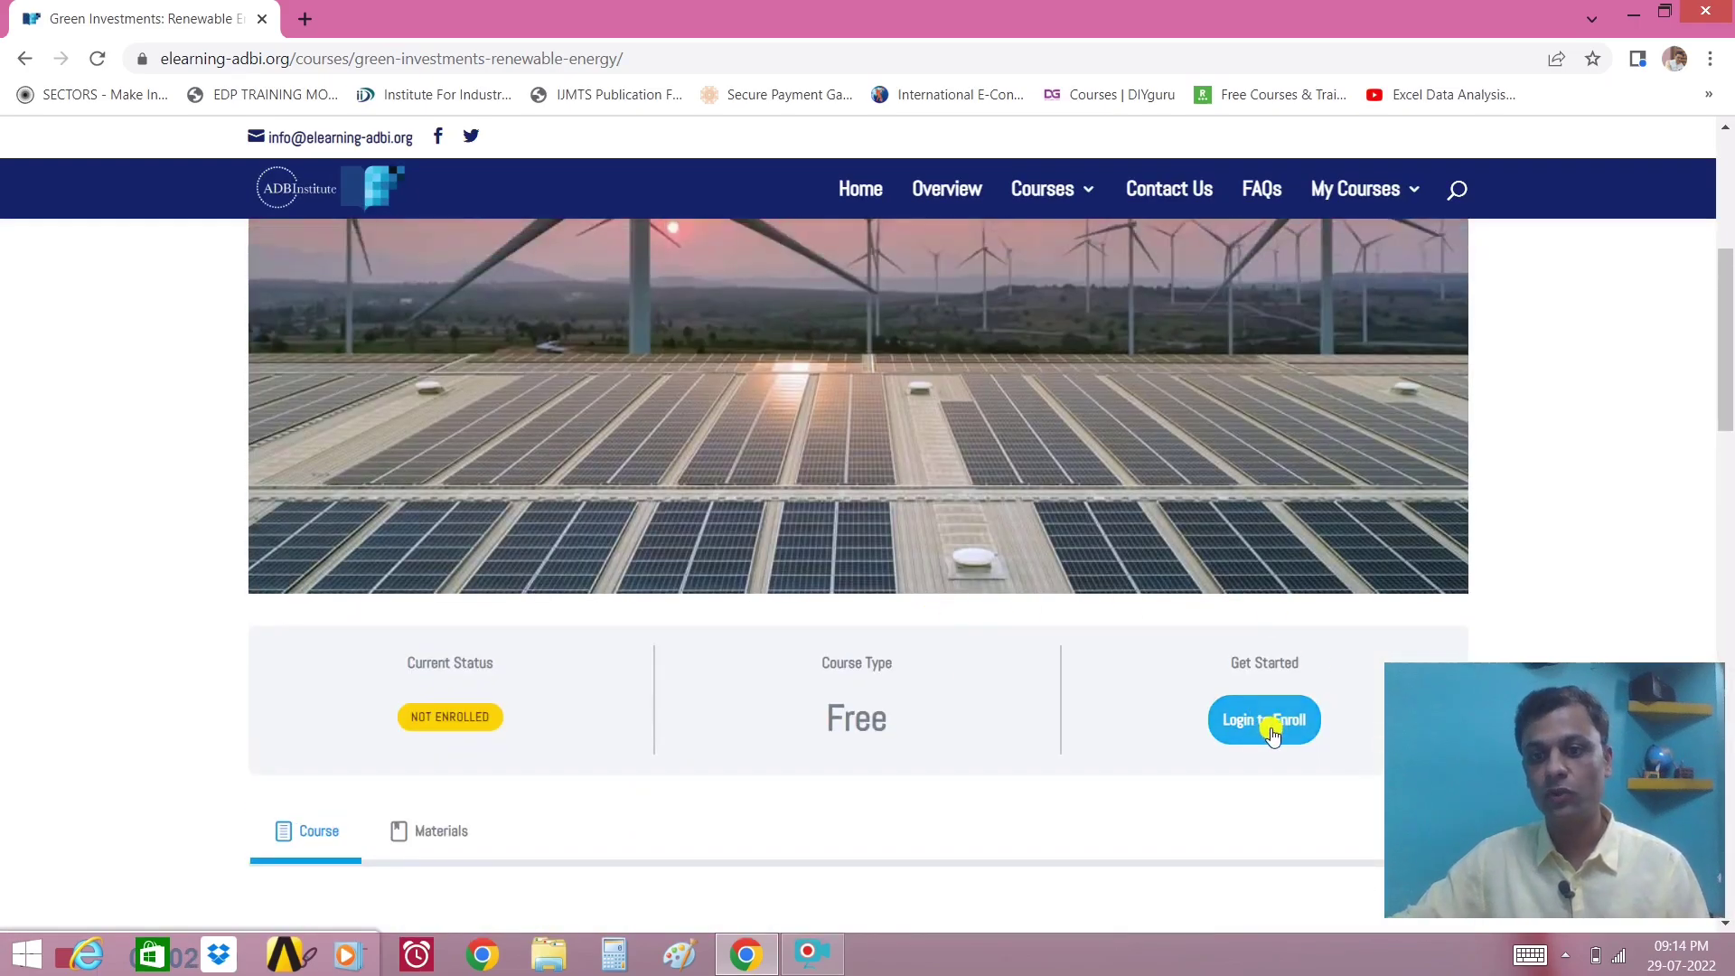
Go to the login for enrolling in the course and open the new-user registration form
{"action": "left_click", "coordinate": [1274, 729]}
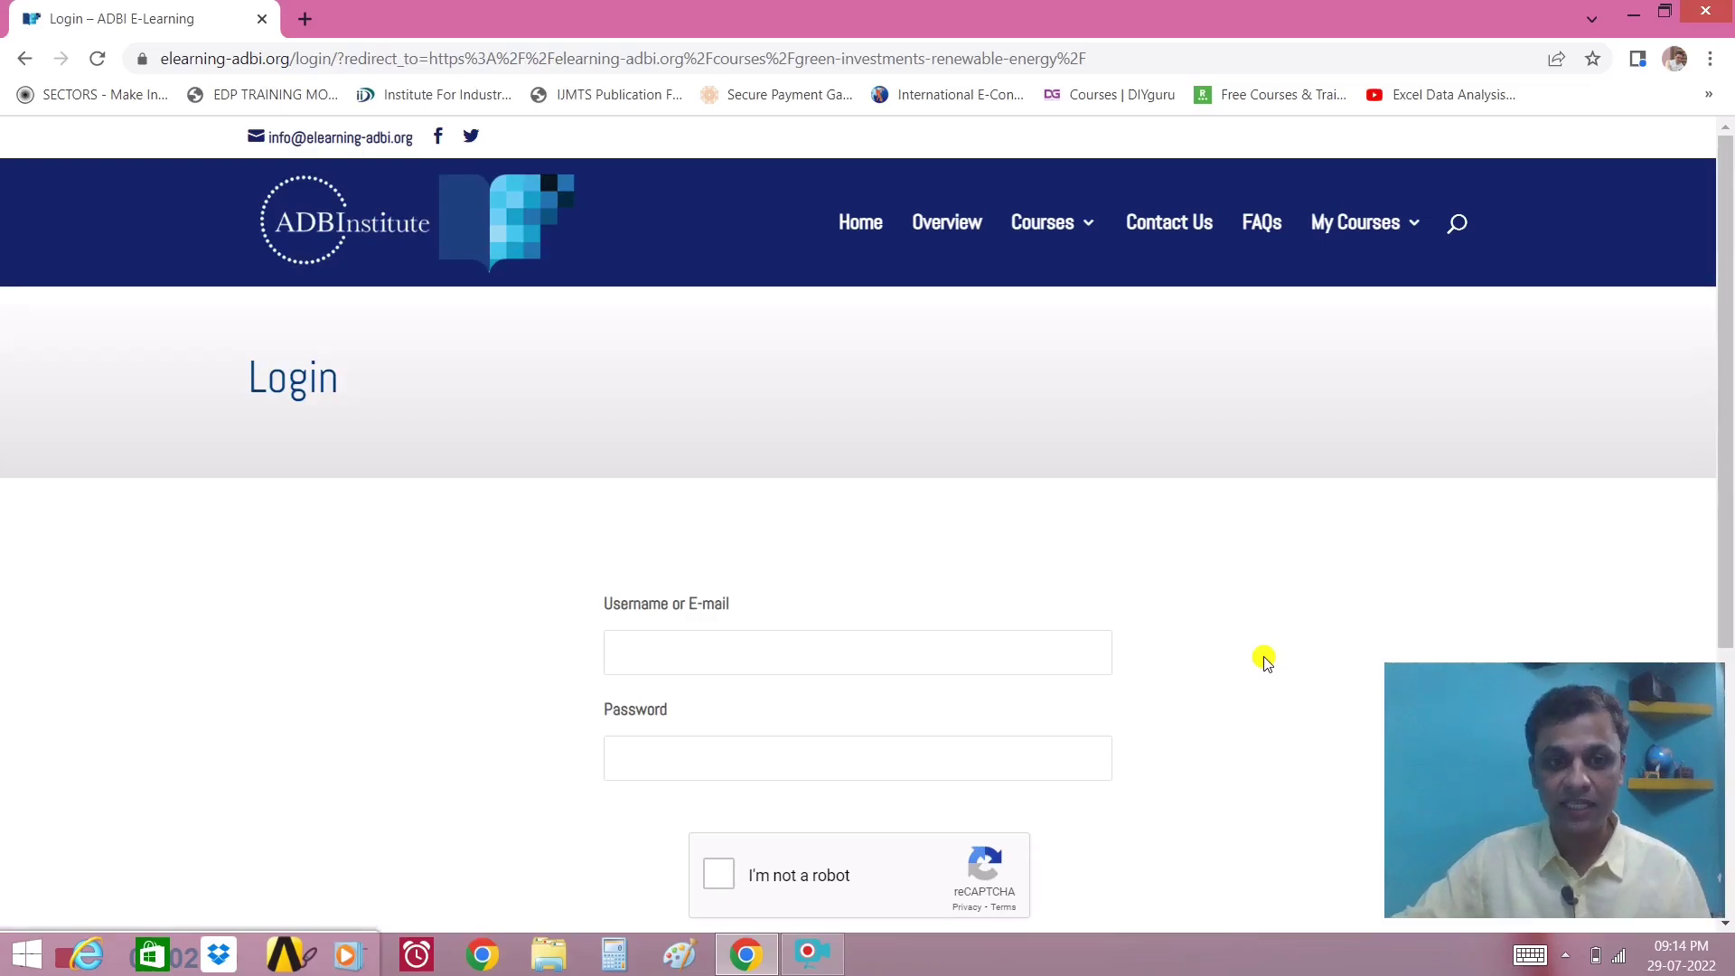
{"action": "scroll", "coordinate": [1264, 660], "scroll_direction": "down", "scroll_amount": 3}
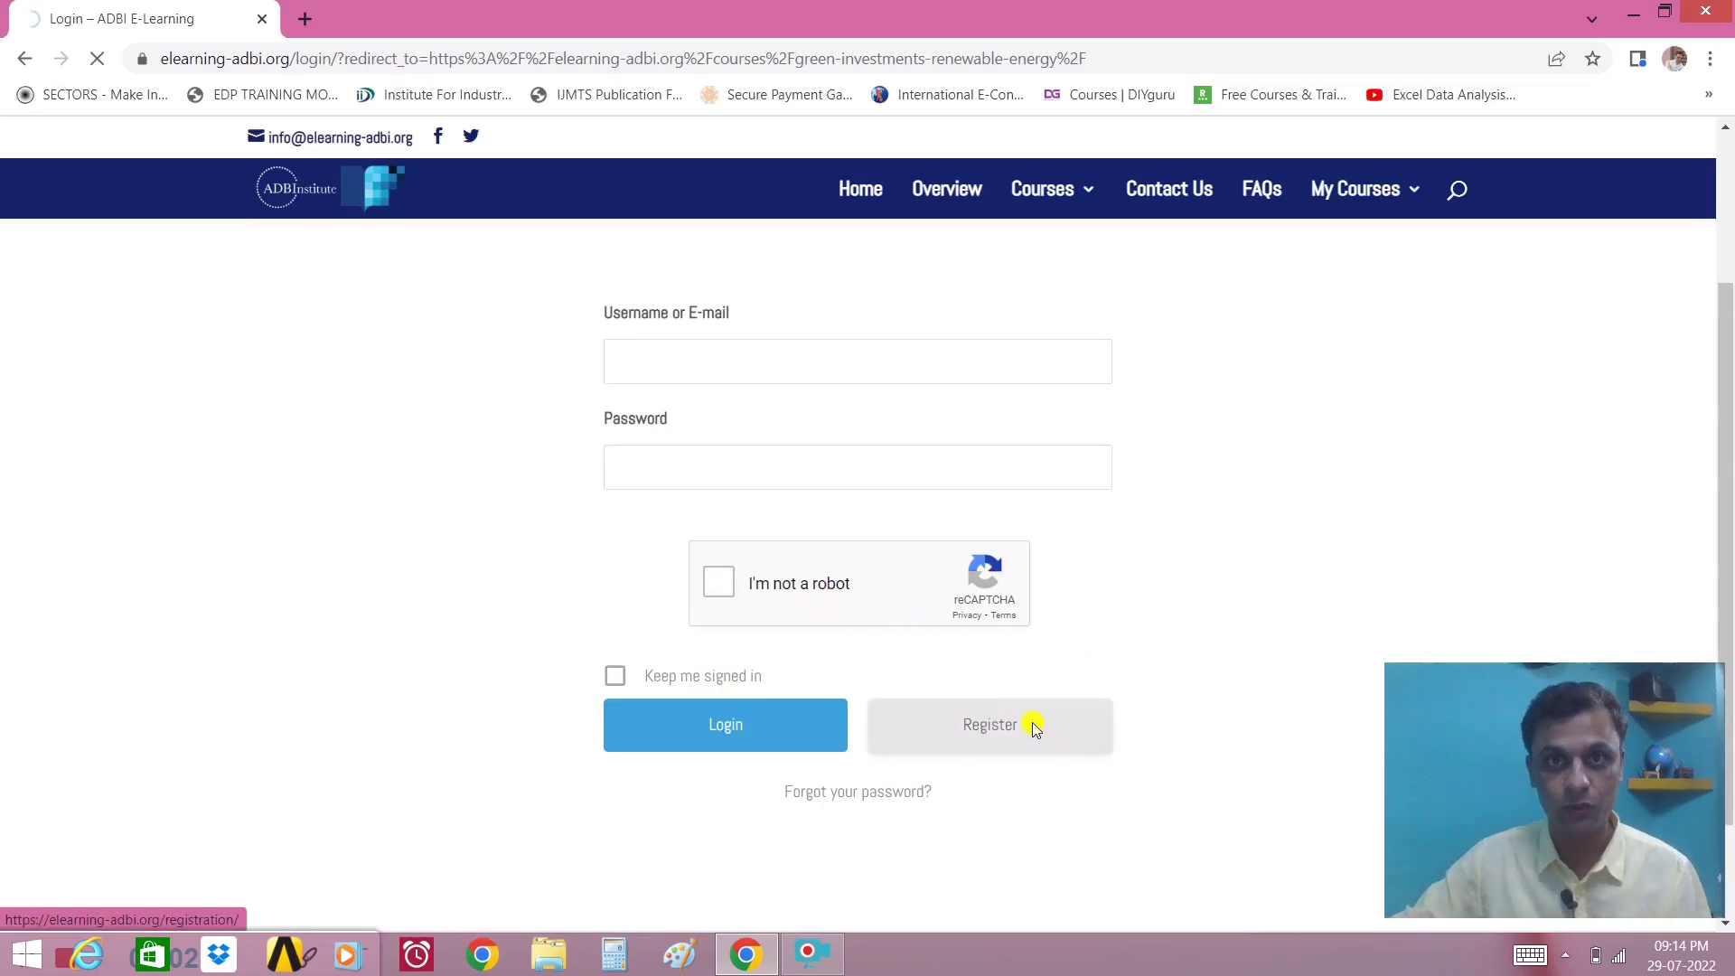
{"action": "scroll", "coordinate": [1123, 574], "scroll_direction": "down", "scroll_amount": 3}
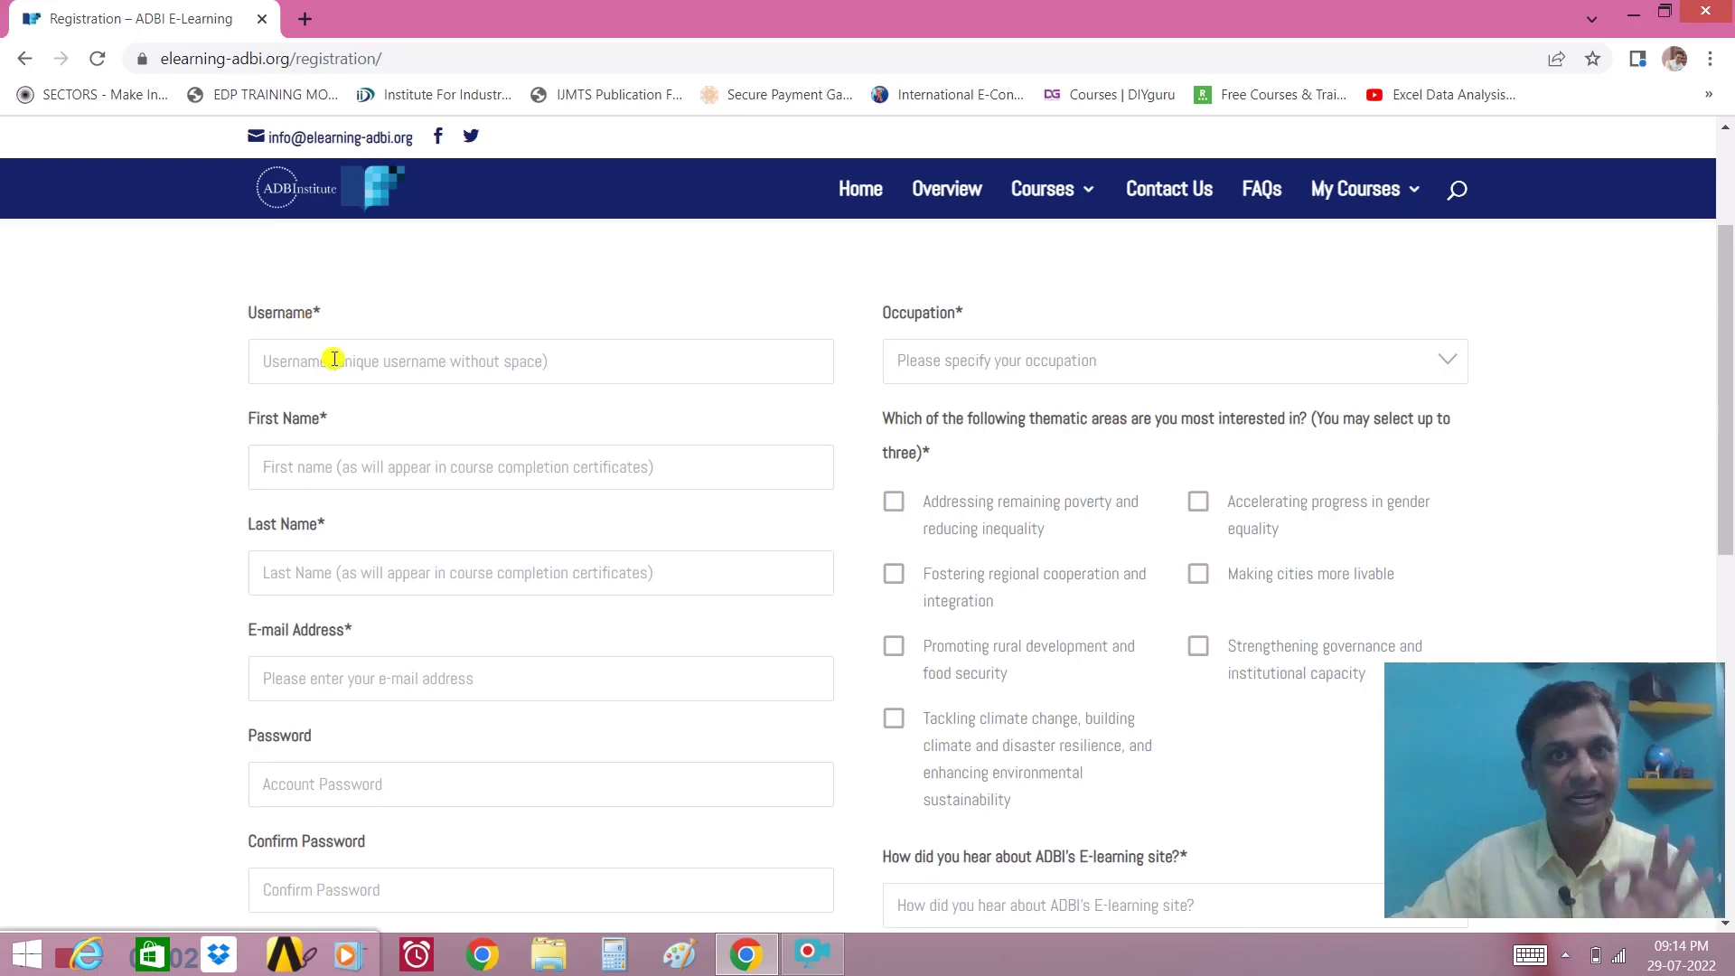
Set the occupation in the registration form to Others
{"action": "left_click", "coordinate": [1125, 364]}
{"action": "scroll", "coordinate": [1131, 496], "scroll_direction": "down", "scroll_amount": 2}
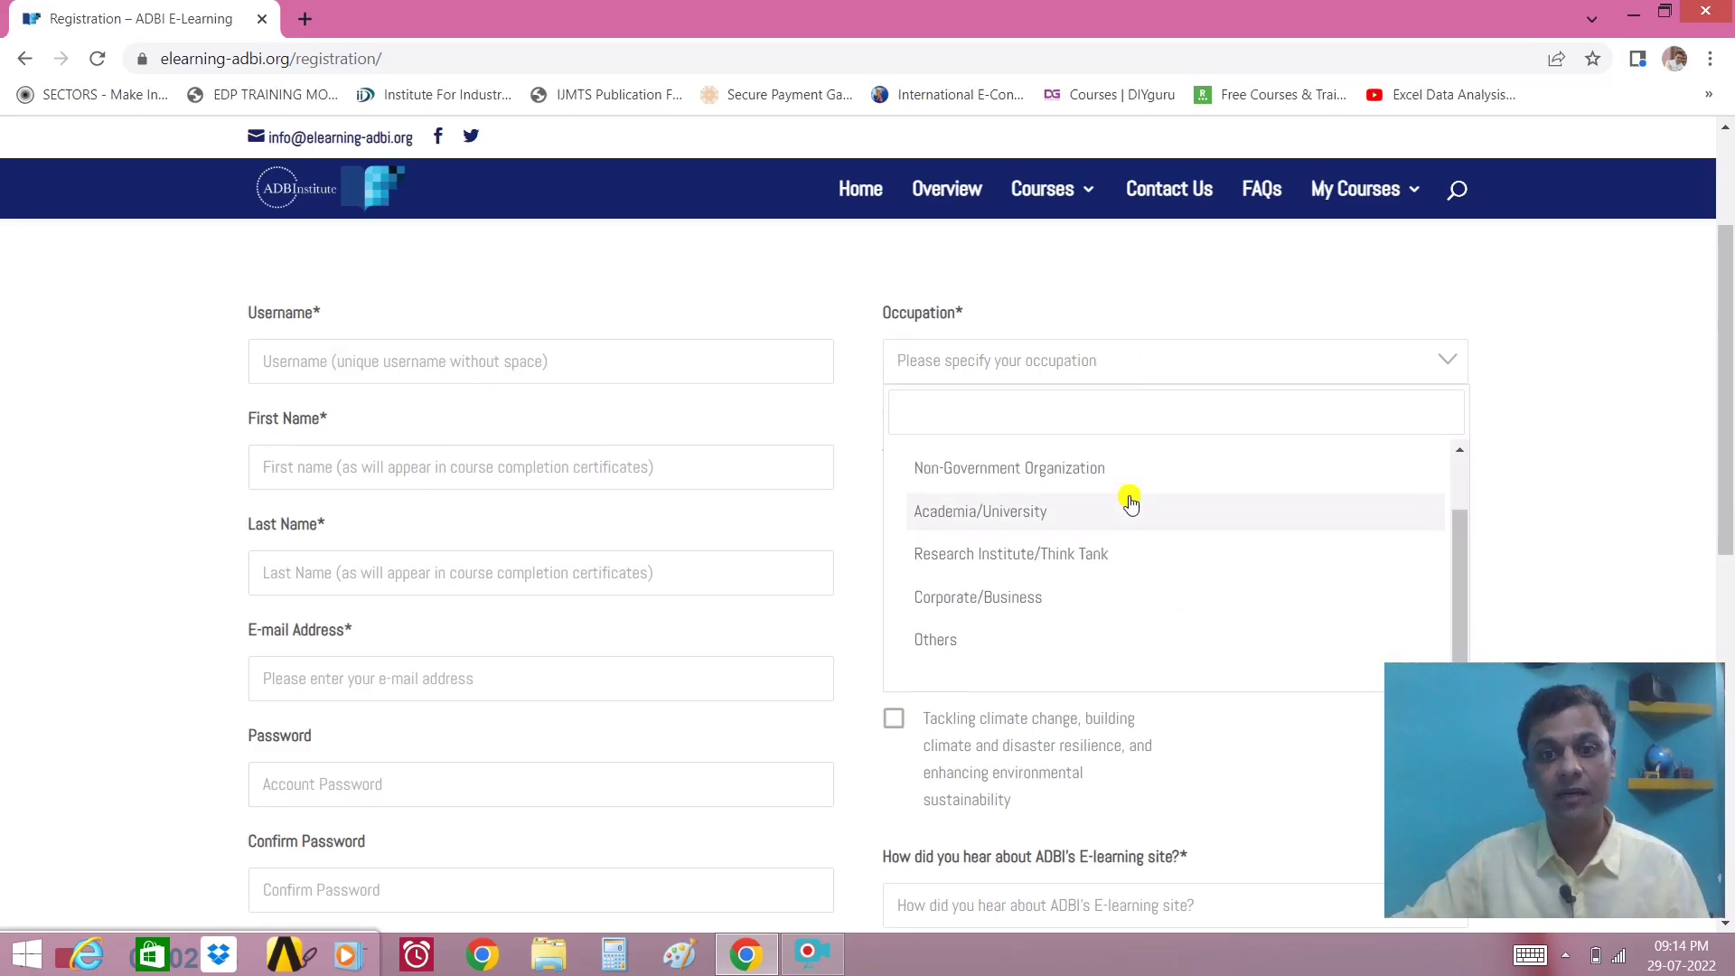
{"action": "left_click", "coordinate": [963, 641]}
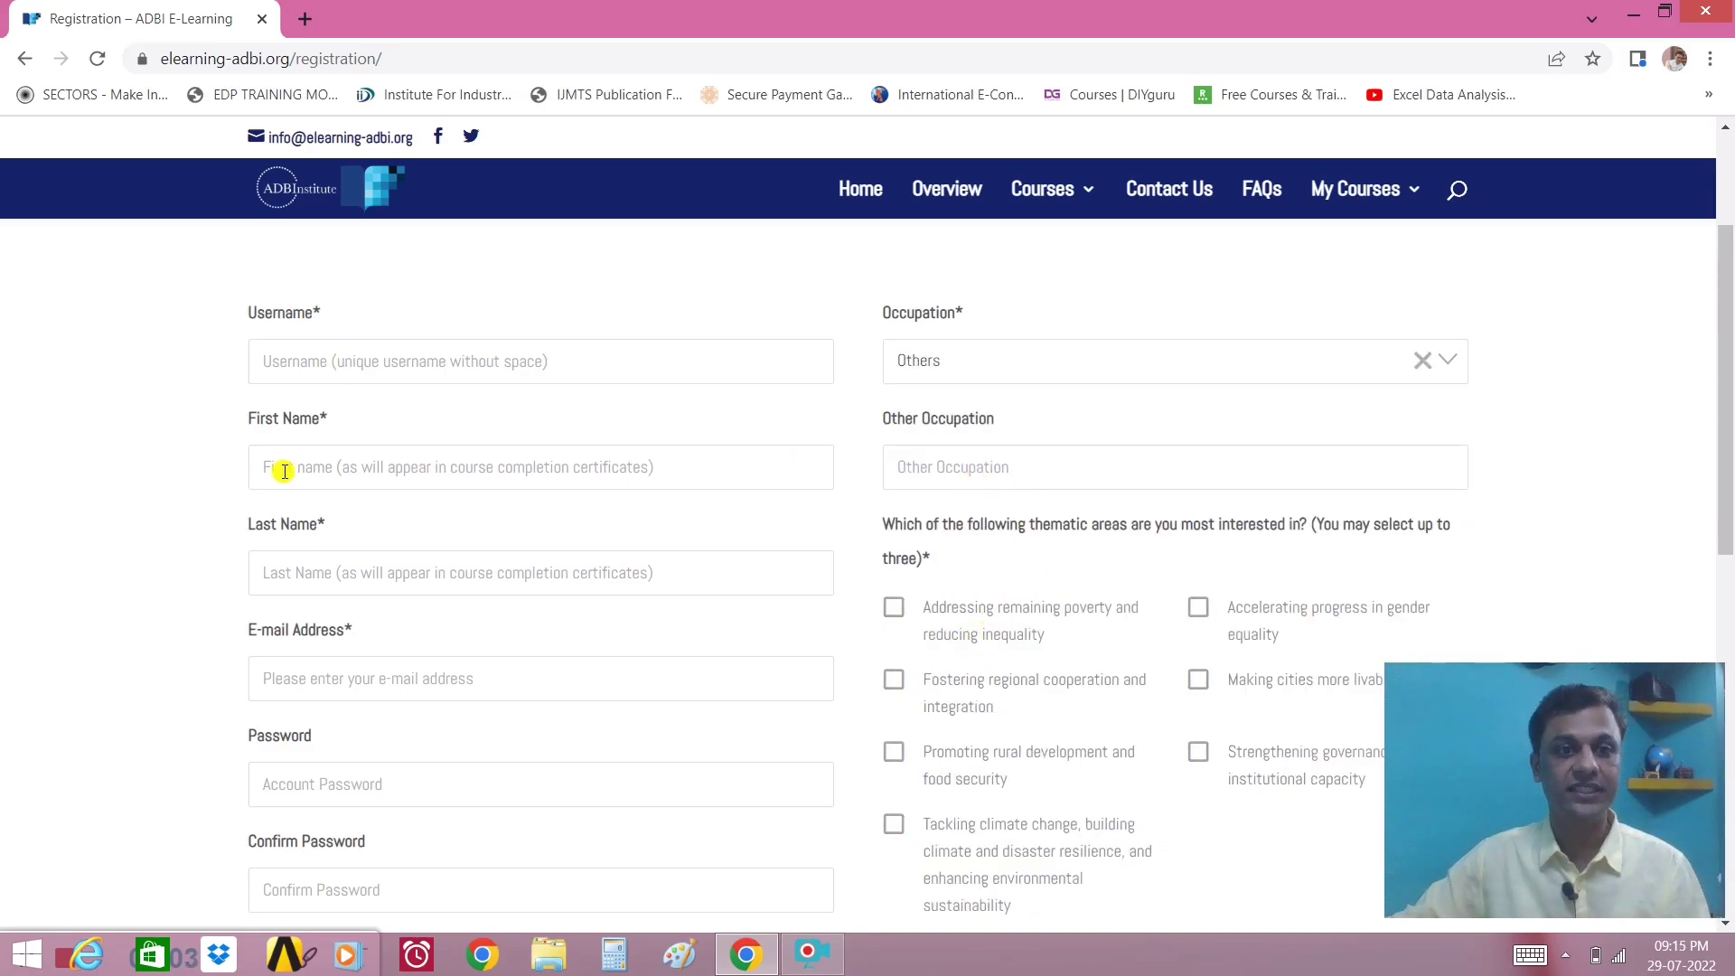
Review the form's name, e-mail, password and gender fields and the available age ranges
{"action": "scroll", "coordinate": [353, 445], "scroll_direction": "down", "scroll_amount": 1}
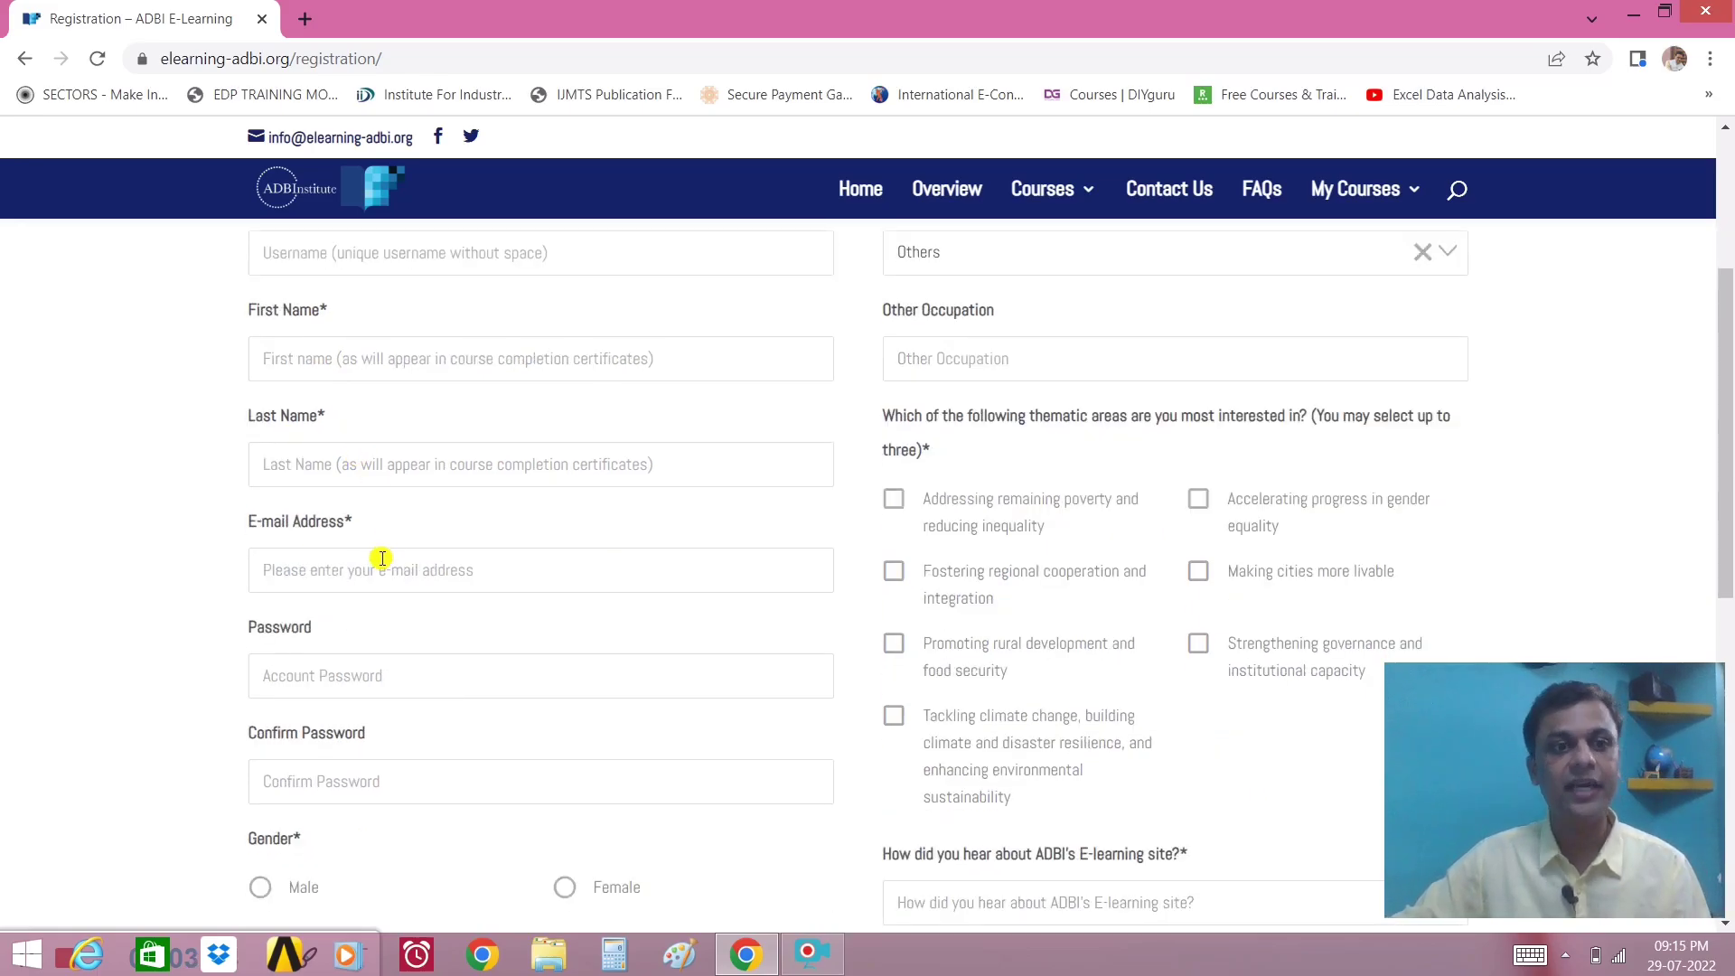
{"action": "scroll", "coordinate": [382, 557], "scroll_direction": "down", "scroll_amount": 2}
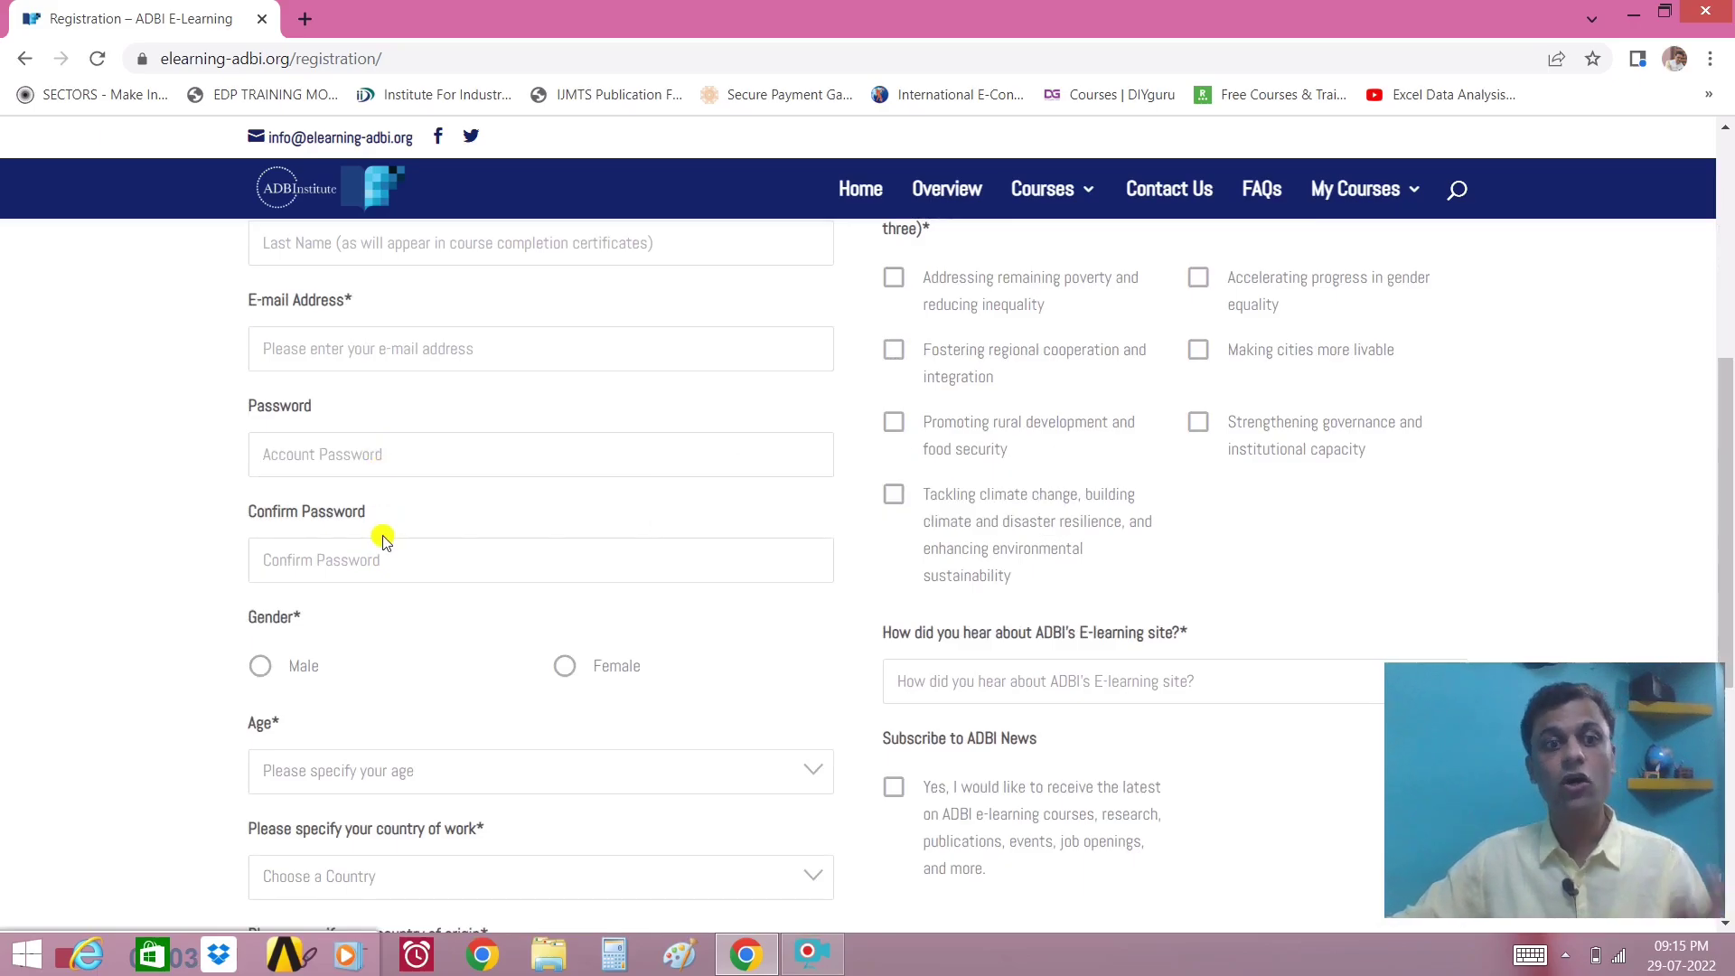
{"action": "scroll", "coordinate": [376, 554], "scroll_direction": "down", "scroll_amount": 2}
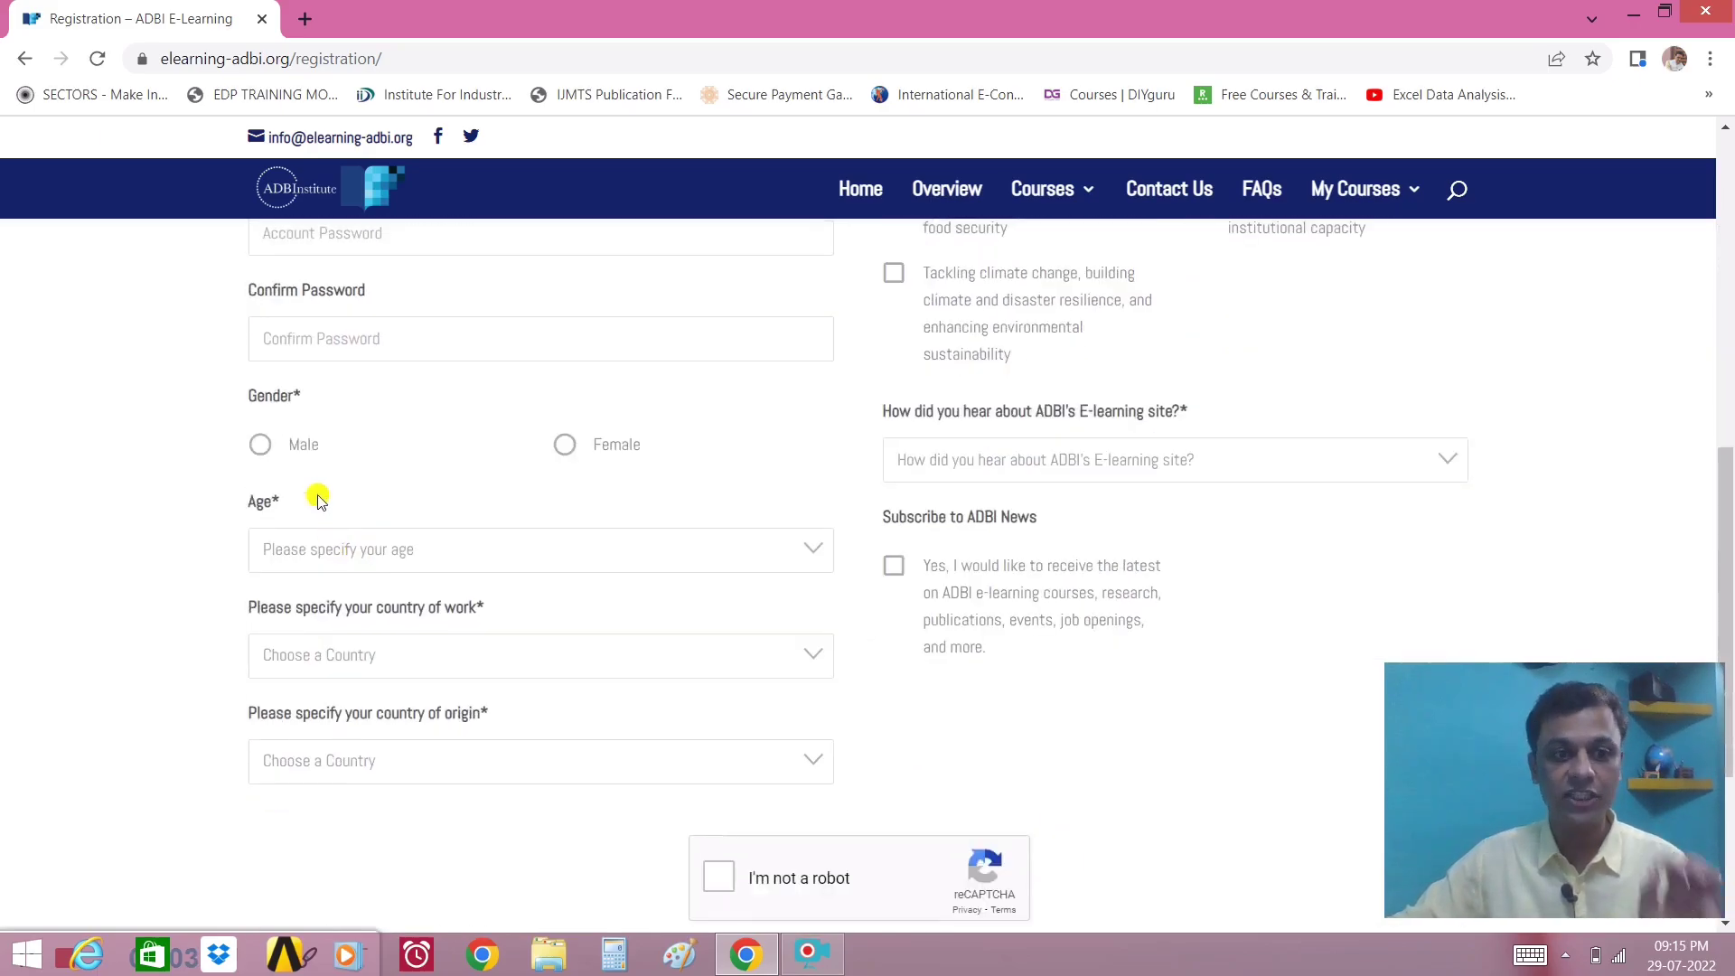
{"action": "left_click", "coordinate": [573, 550]}
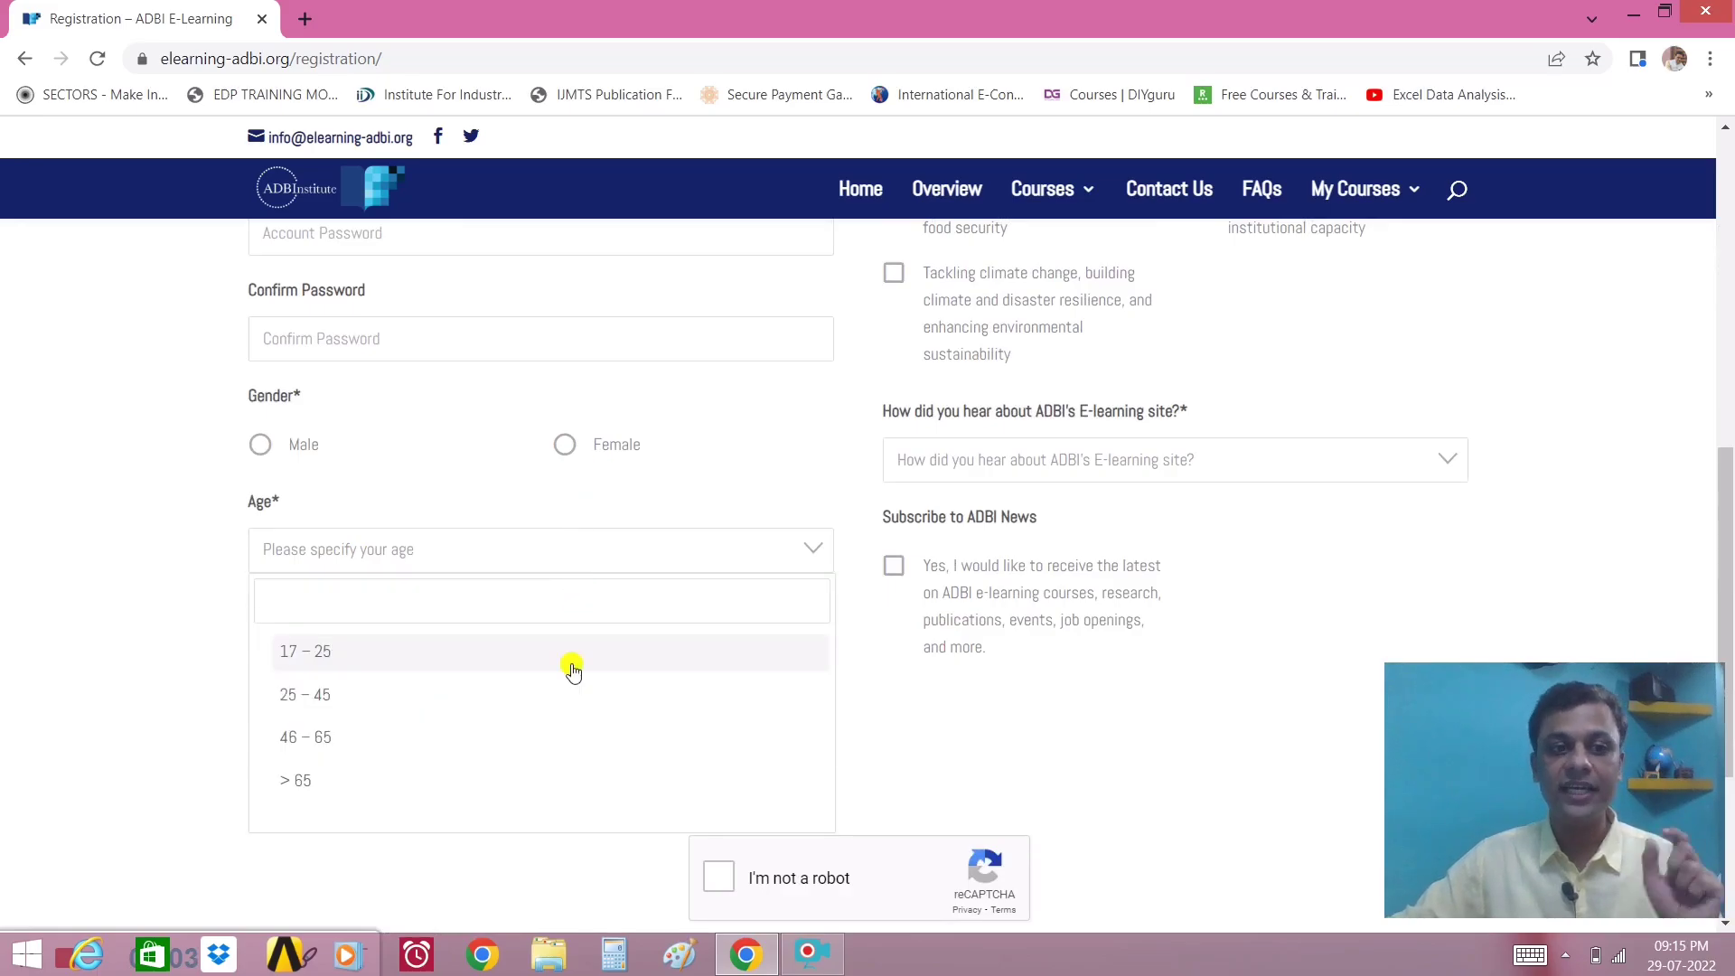
{"action": "left_click", "coordinate": [145, 687]}
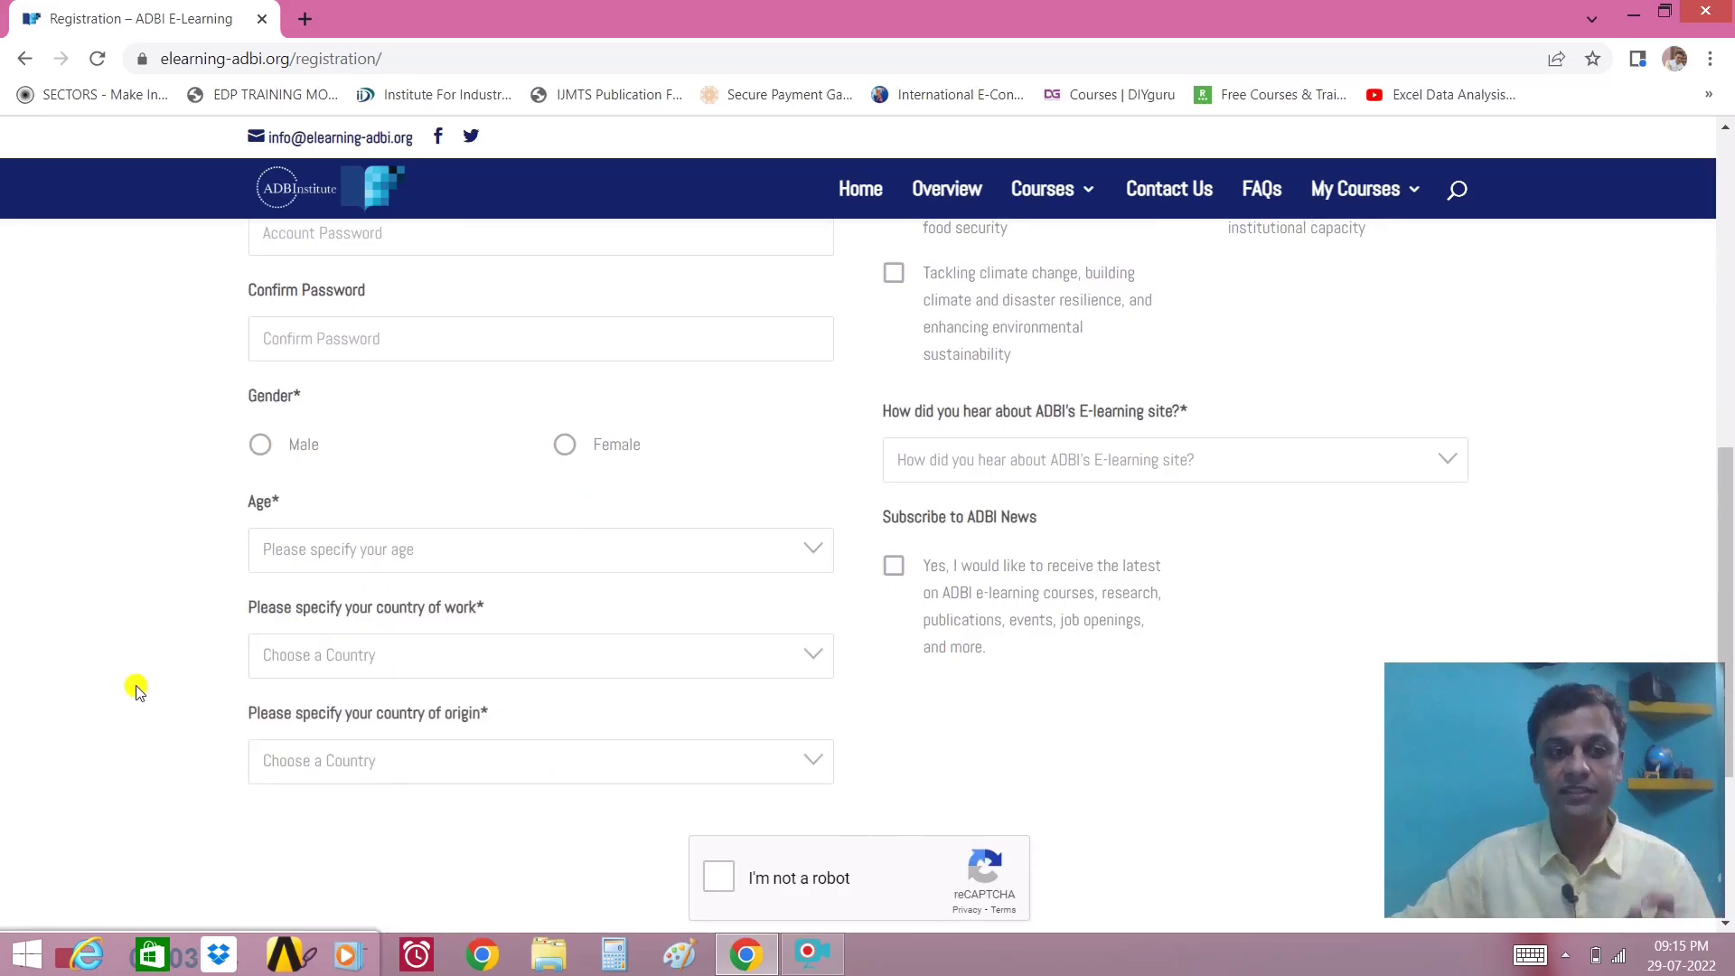
{"action": "left_click", "coordinate": [384, 666]}
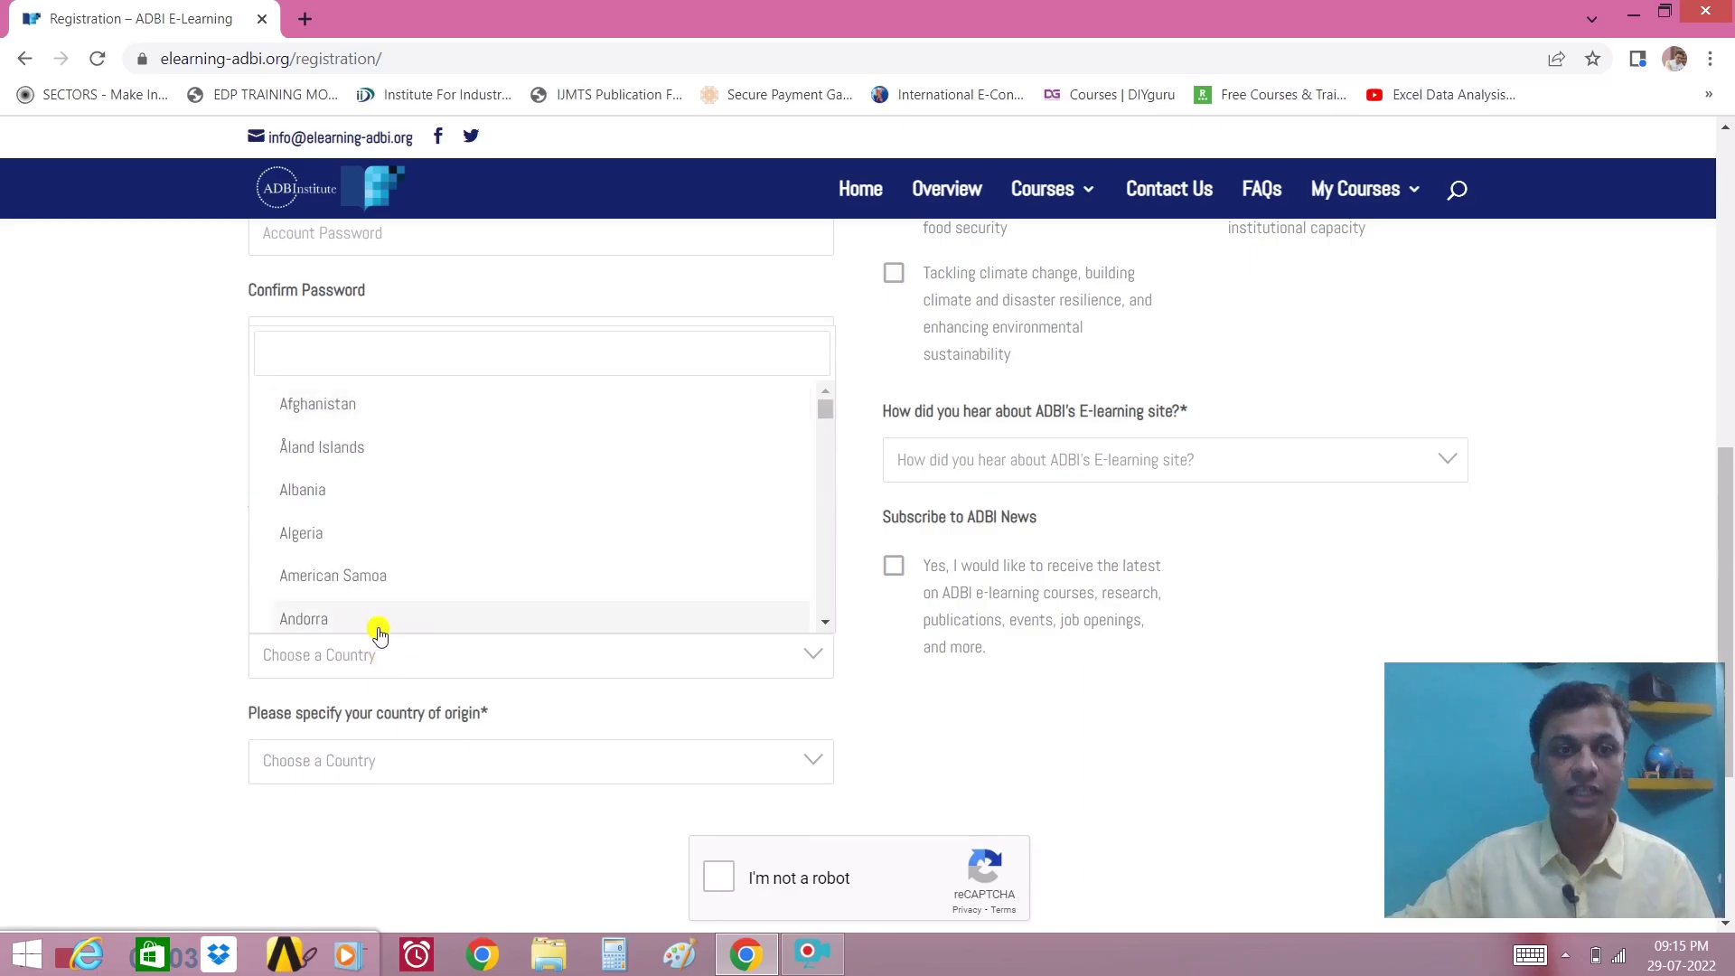
{"action": "left_click", "coordinate": [403, 354]}
{"action": "type", "text": "ind"}
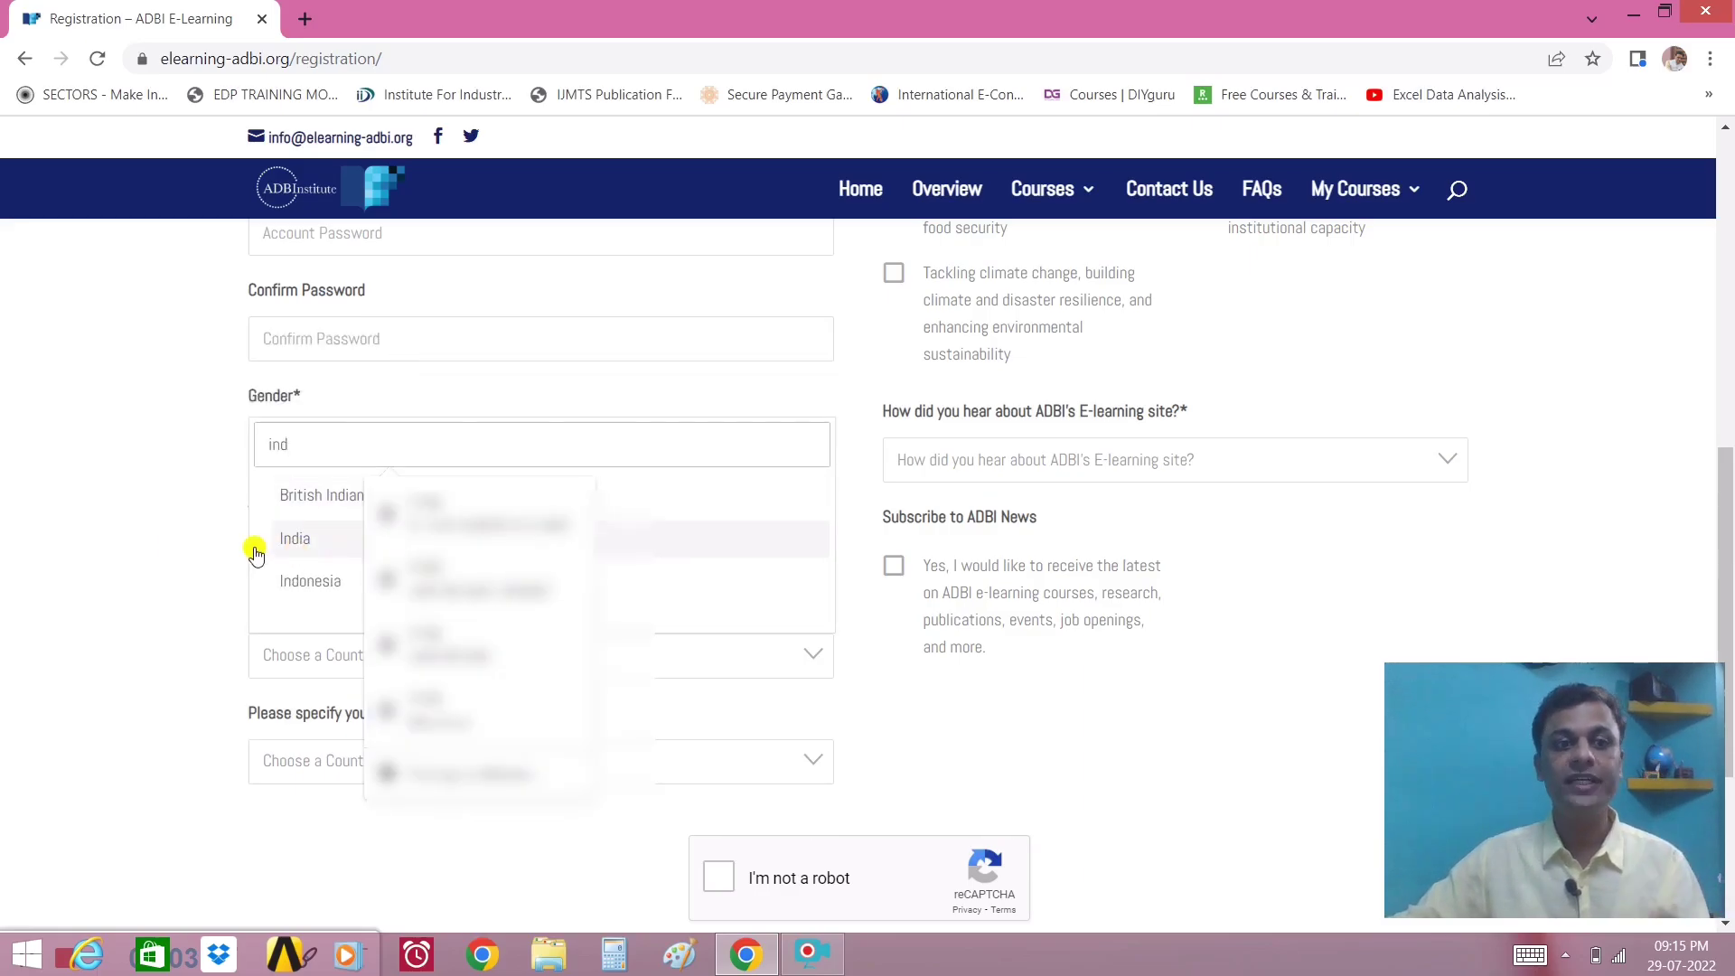
{"action": "left_click", "coordinate": [145, 562]}
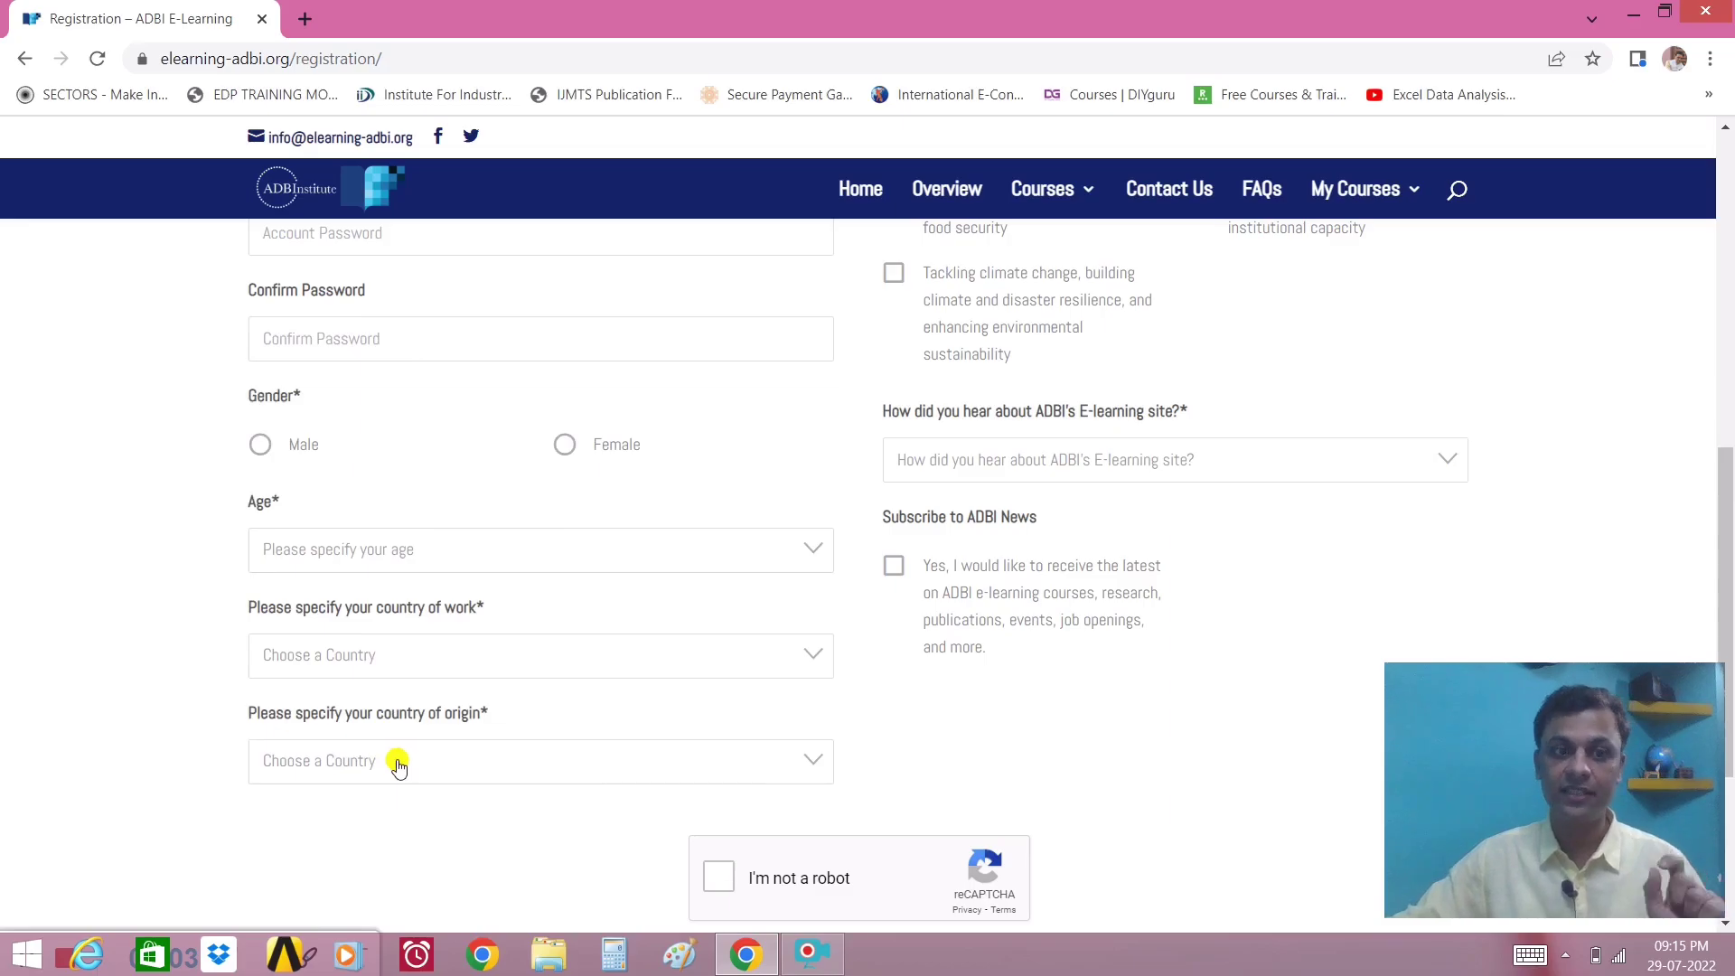
Search the country of origin options for "india" and choose India
{"action": "left_click", "coordinate": [399, 768]}
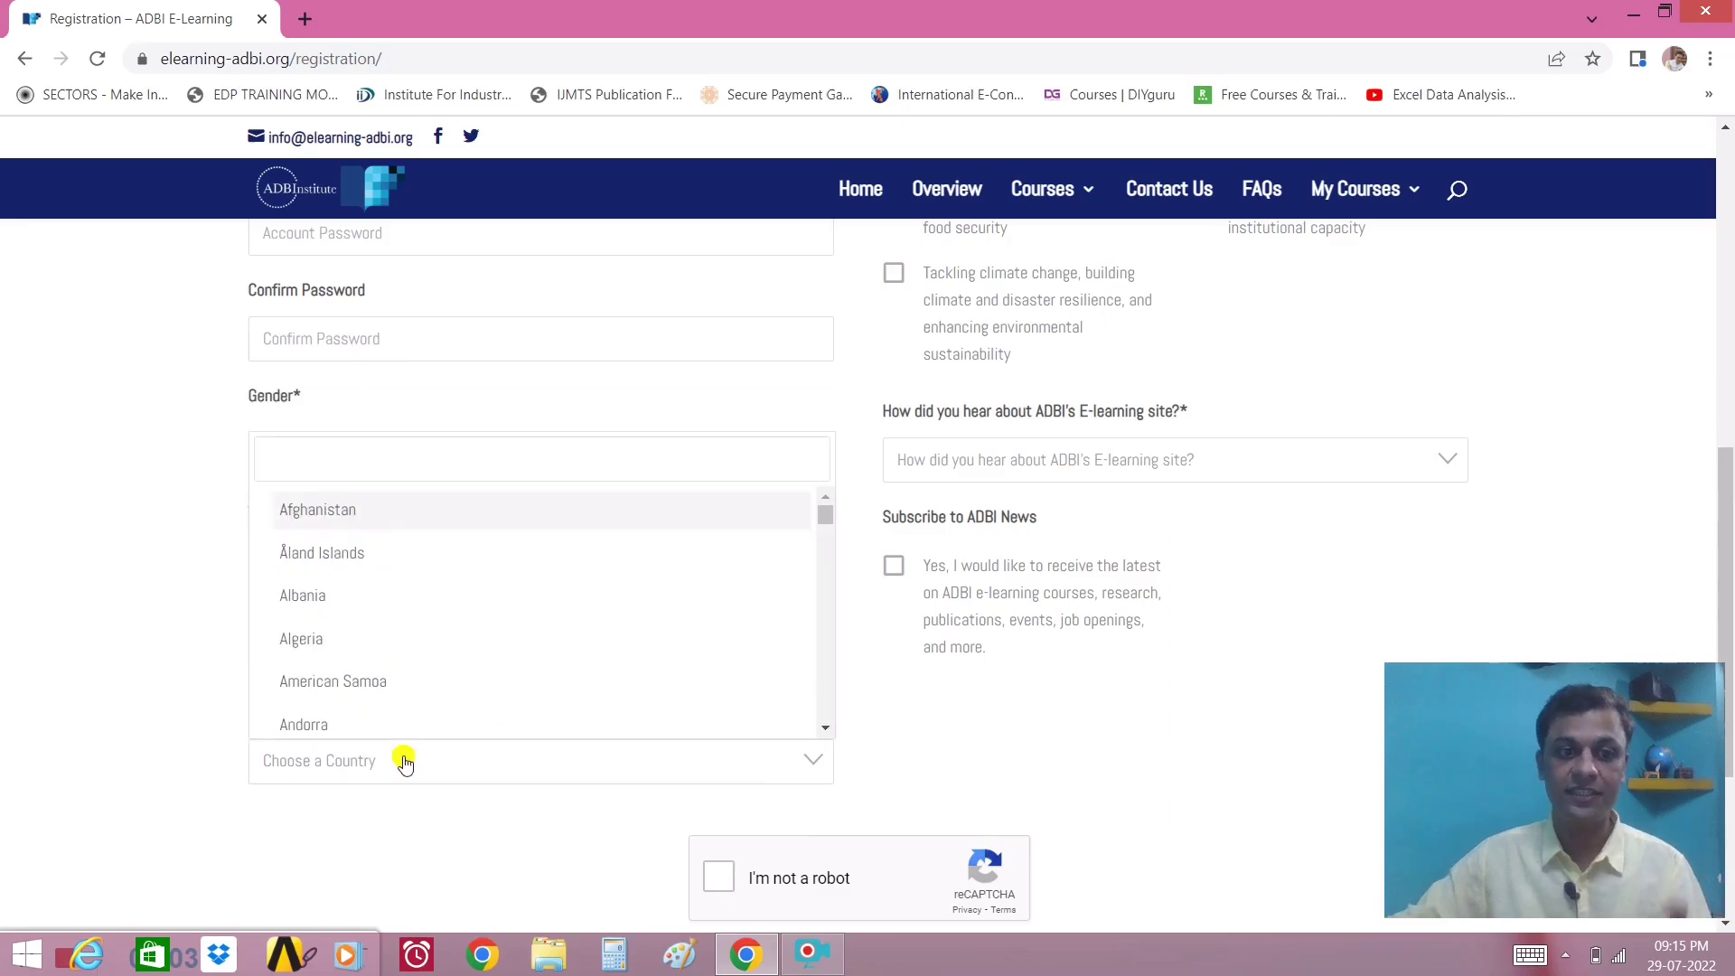
{"action": "left_click", "coordinate": [362, 462]}
{"action": "type", "text": "india"}
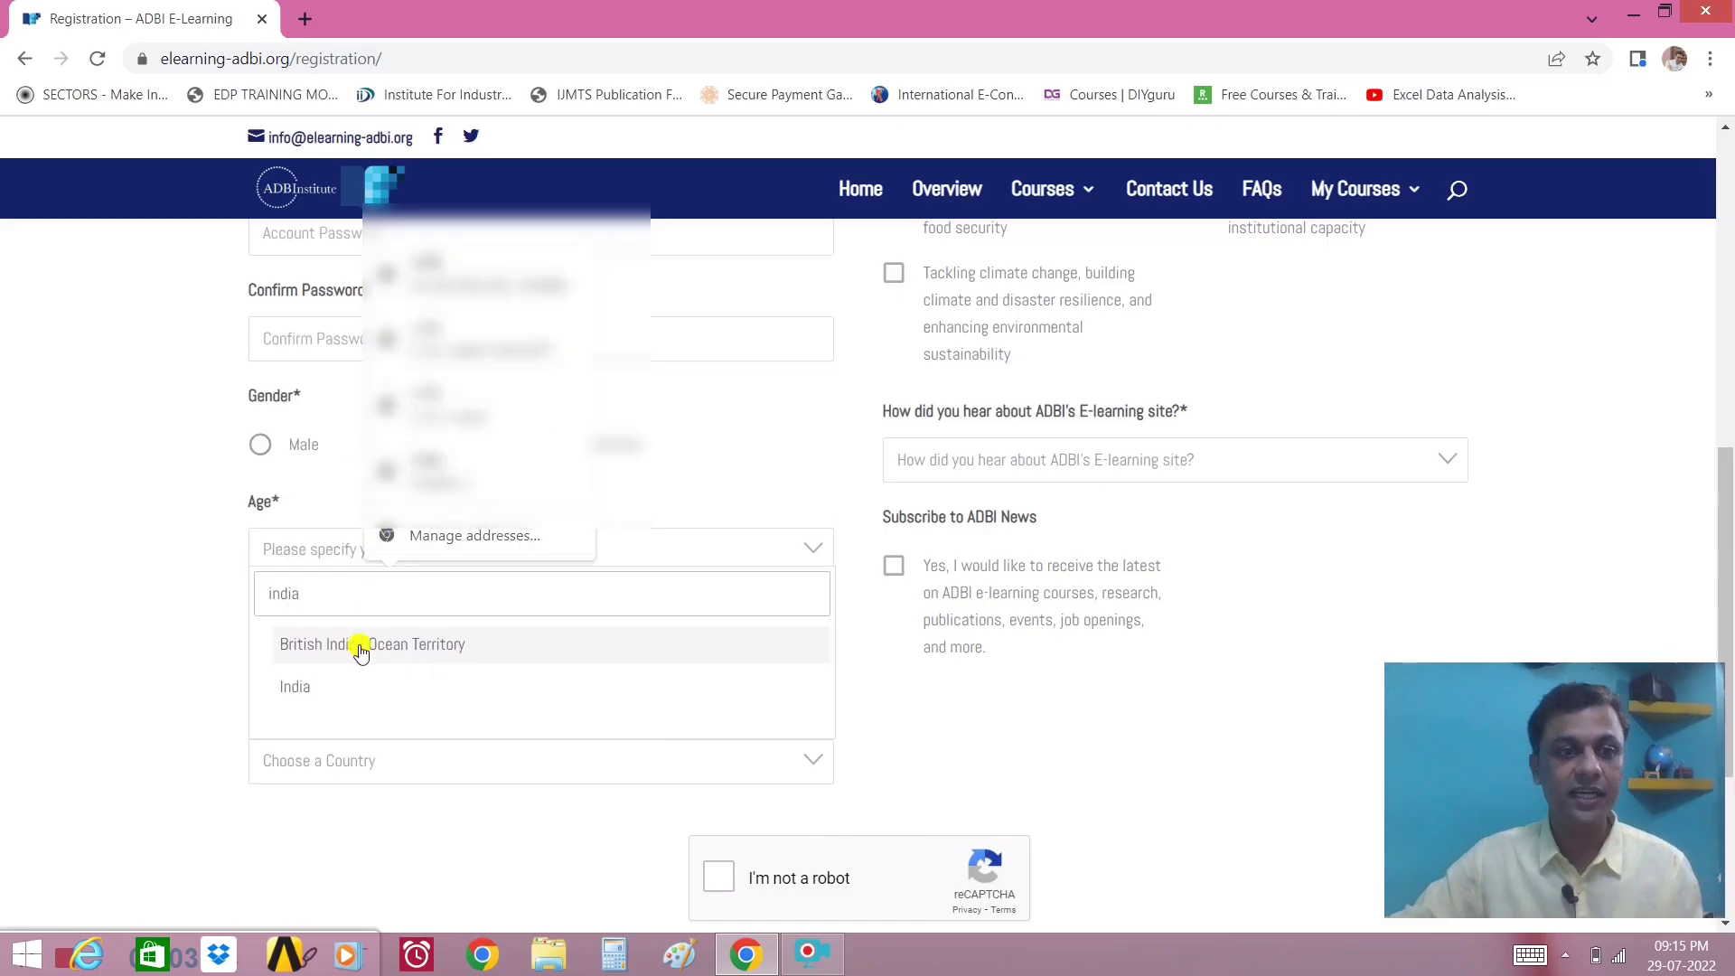
{"action": "left_click", "coordinate": [312, 687]}
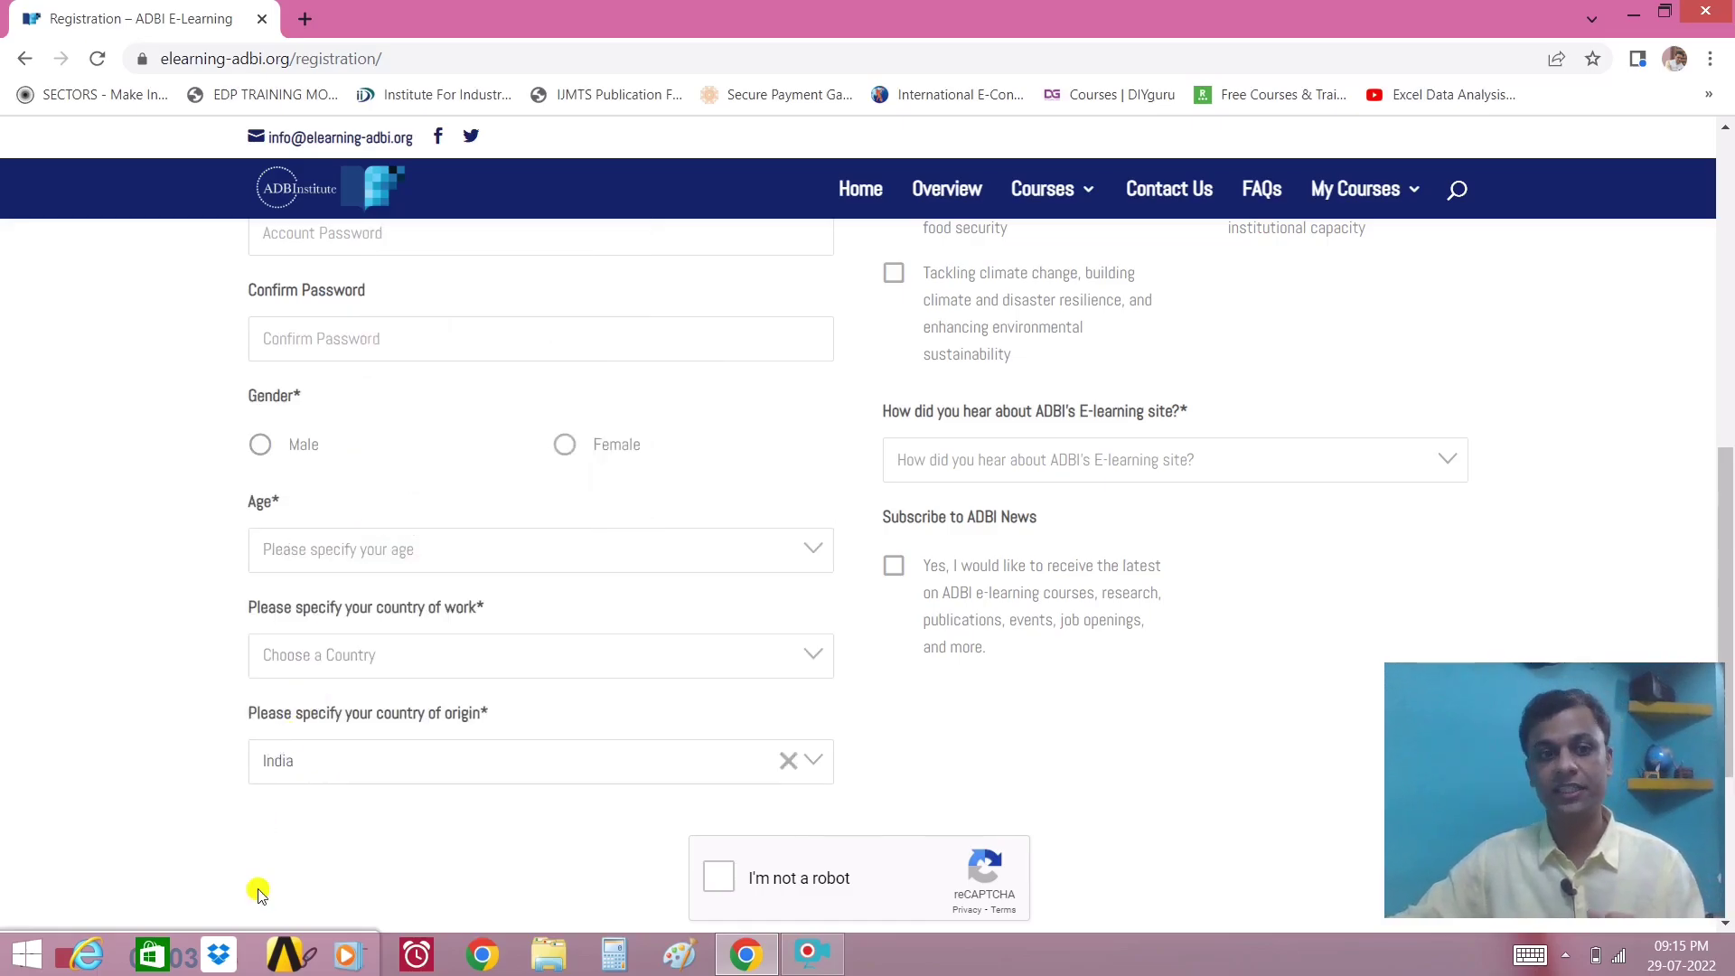
Select "Promoting rural development and food security" as a thematic area of interest
{"action": "scroll", "coordinate": [1118, 736], "scroll_direction": "up", "scroll_amount": 6}
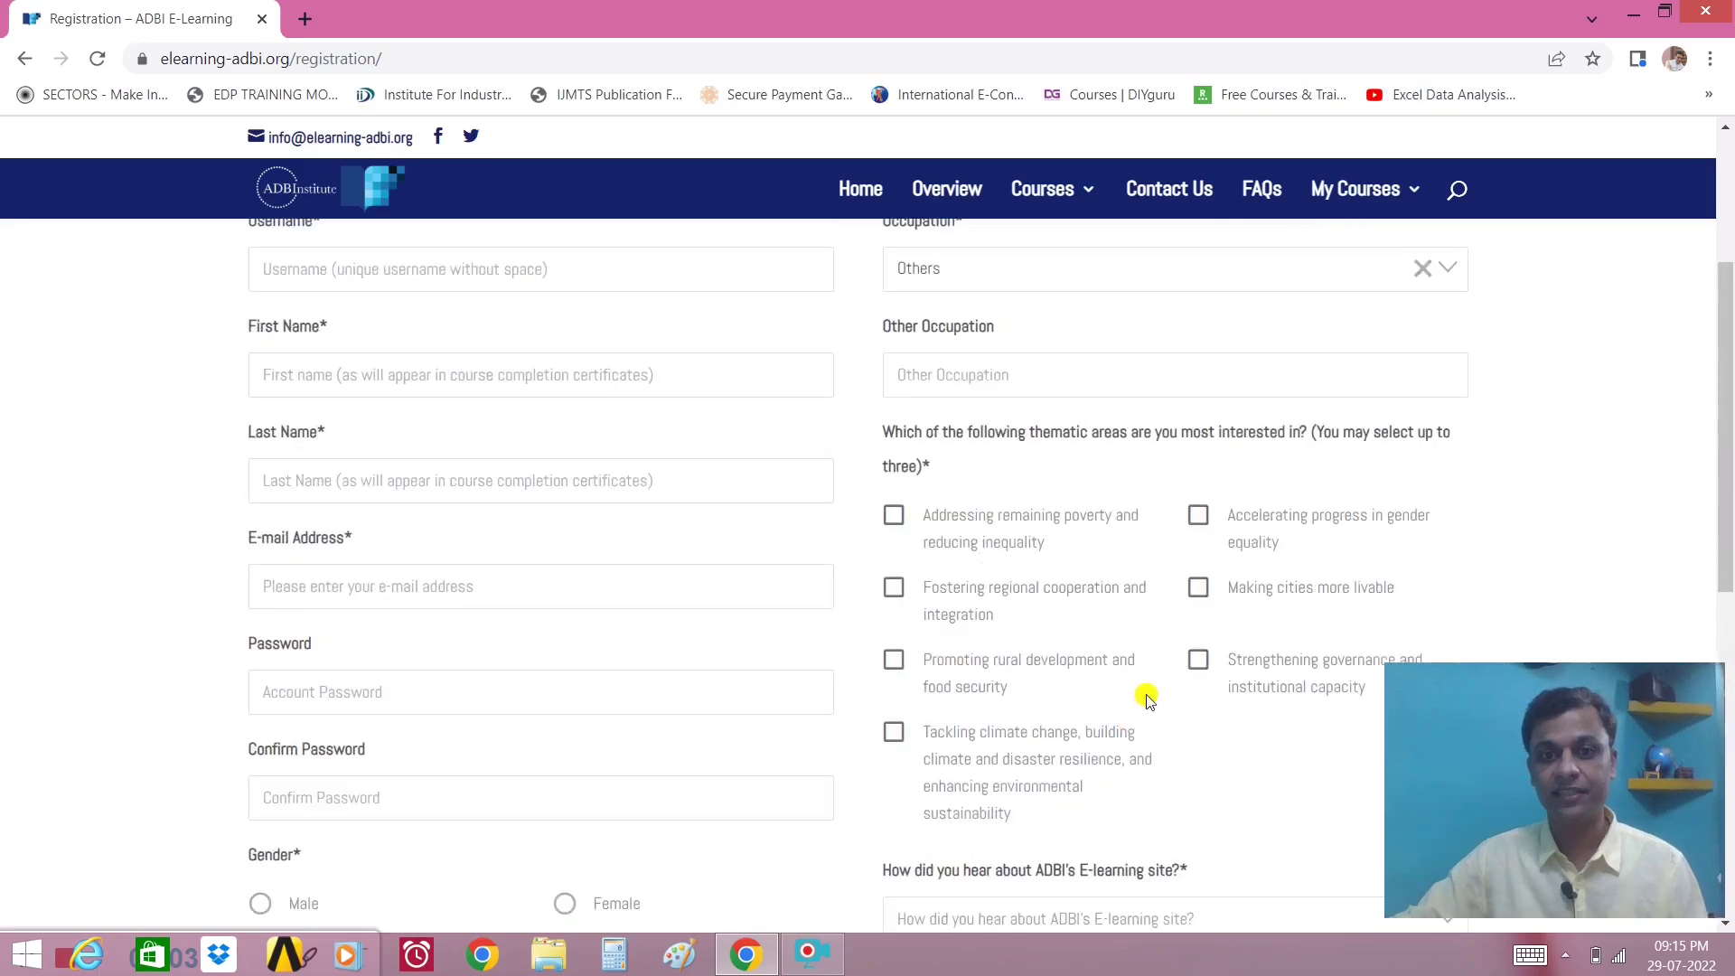
{"action": "scroll", "coordinate": [1039, 561], "scroll_direction": "down", "scroll_amount": 1}
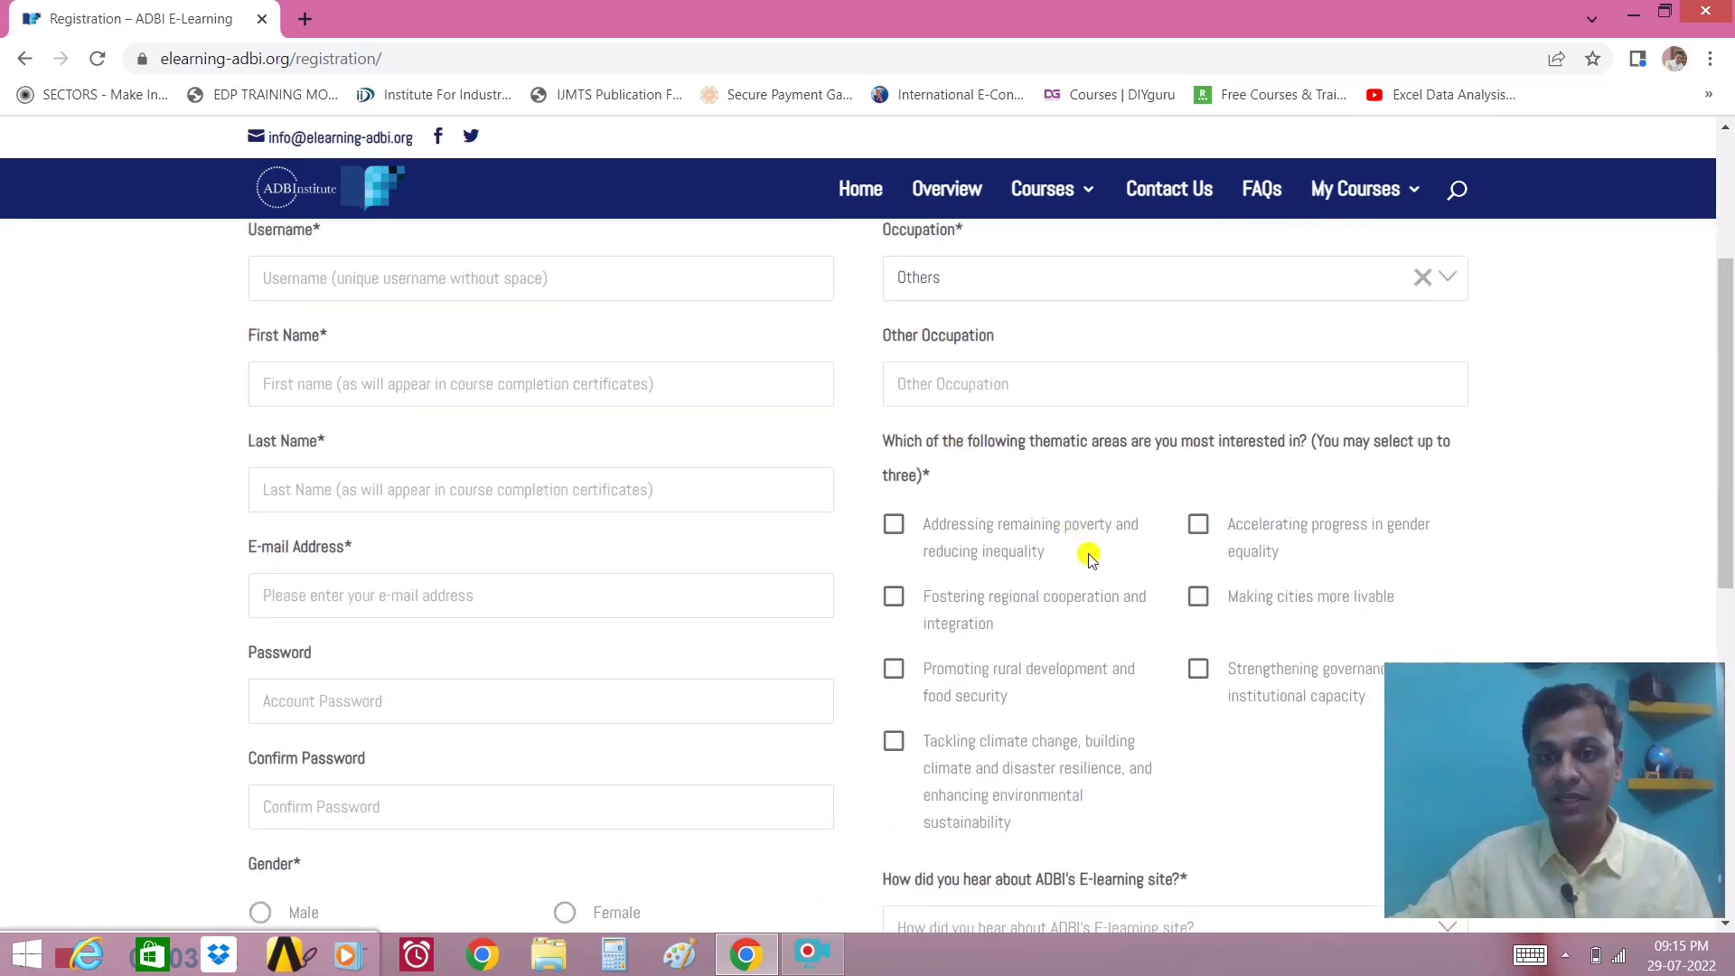
{"action": "scroll", "coordinate": [1089, 558], "scroll_direction": "down", "scroll_amount": 1}
{"action": "left_click", "coordinate": [893, 562]}
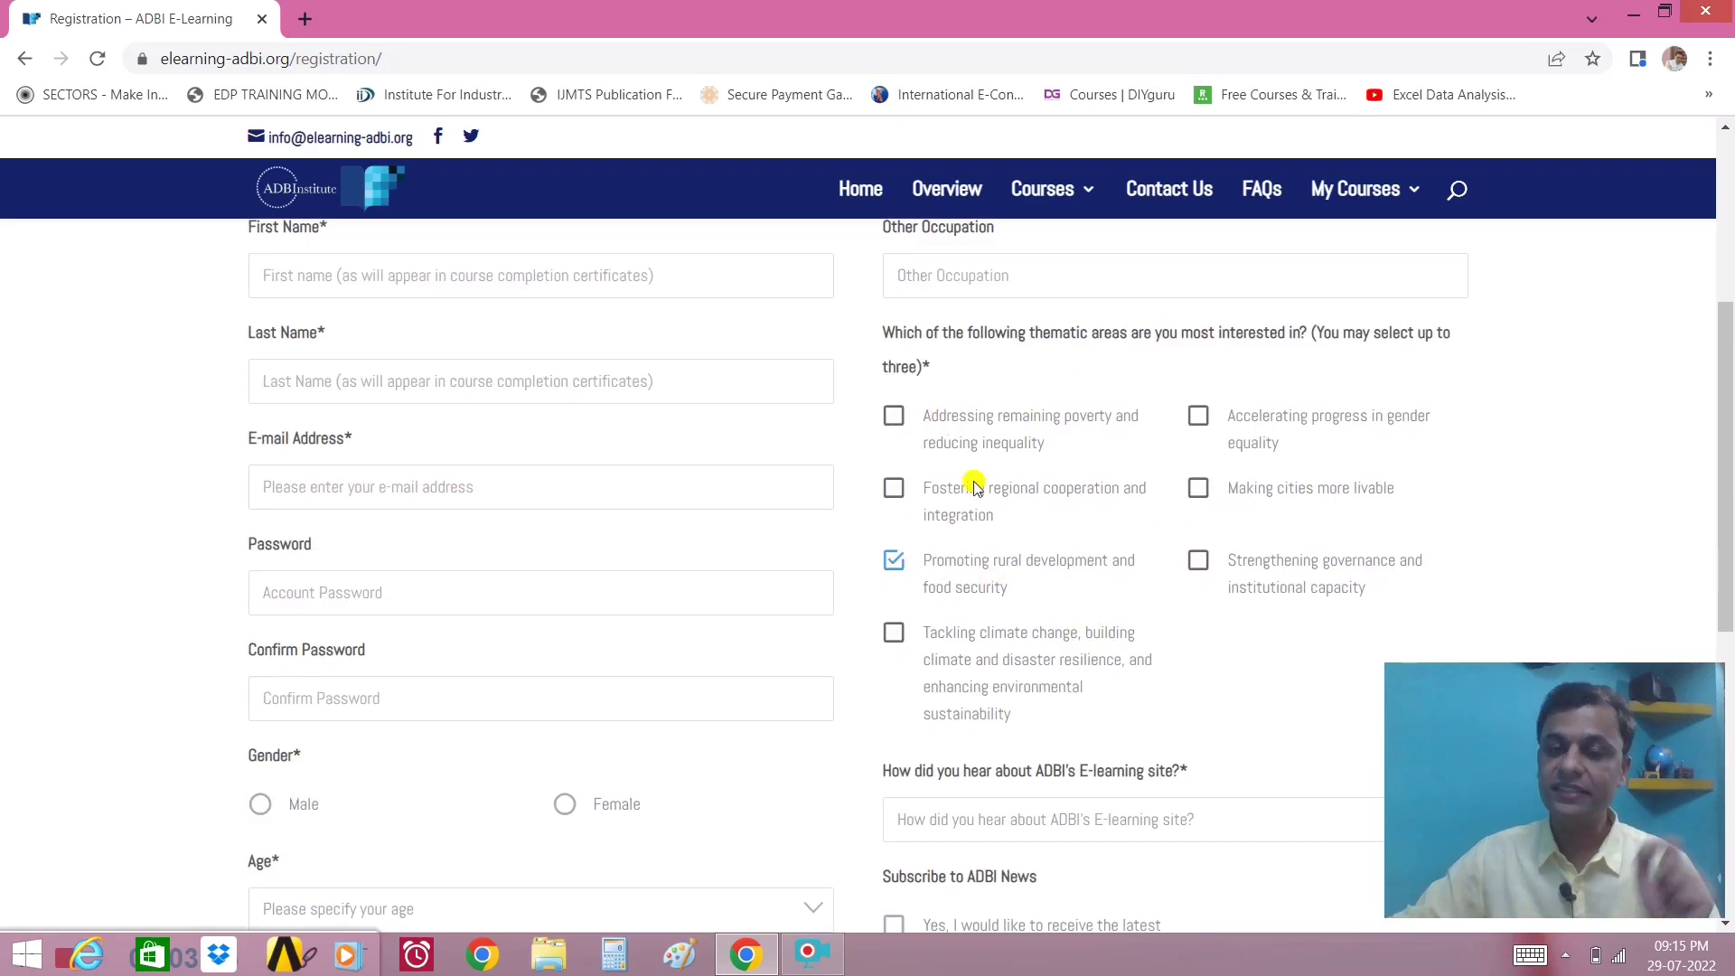
Answer how you heard about ADBI's E-learning site with "Social media (e.g. Facebook, LinkedIn, Twitter)"
{"action": "scroll", "coordinate": [1140, 538], "scroll_direction": "down", "scroll_amount": 3}
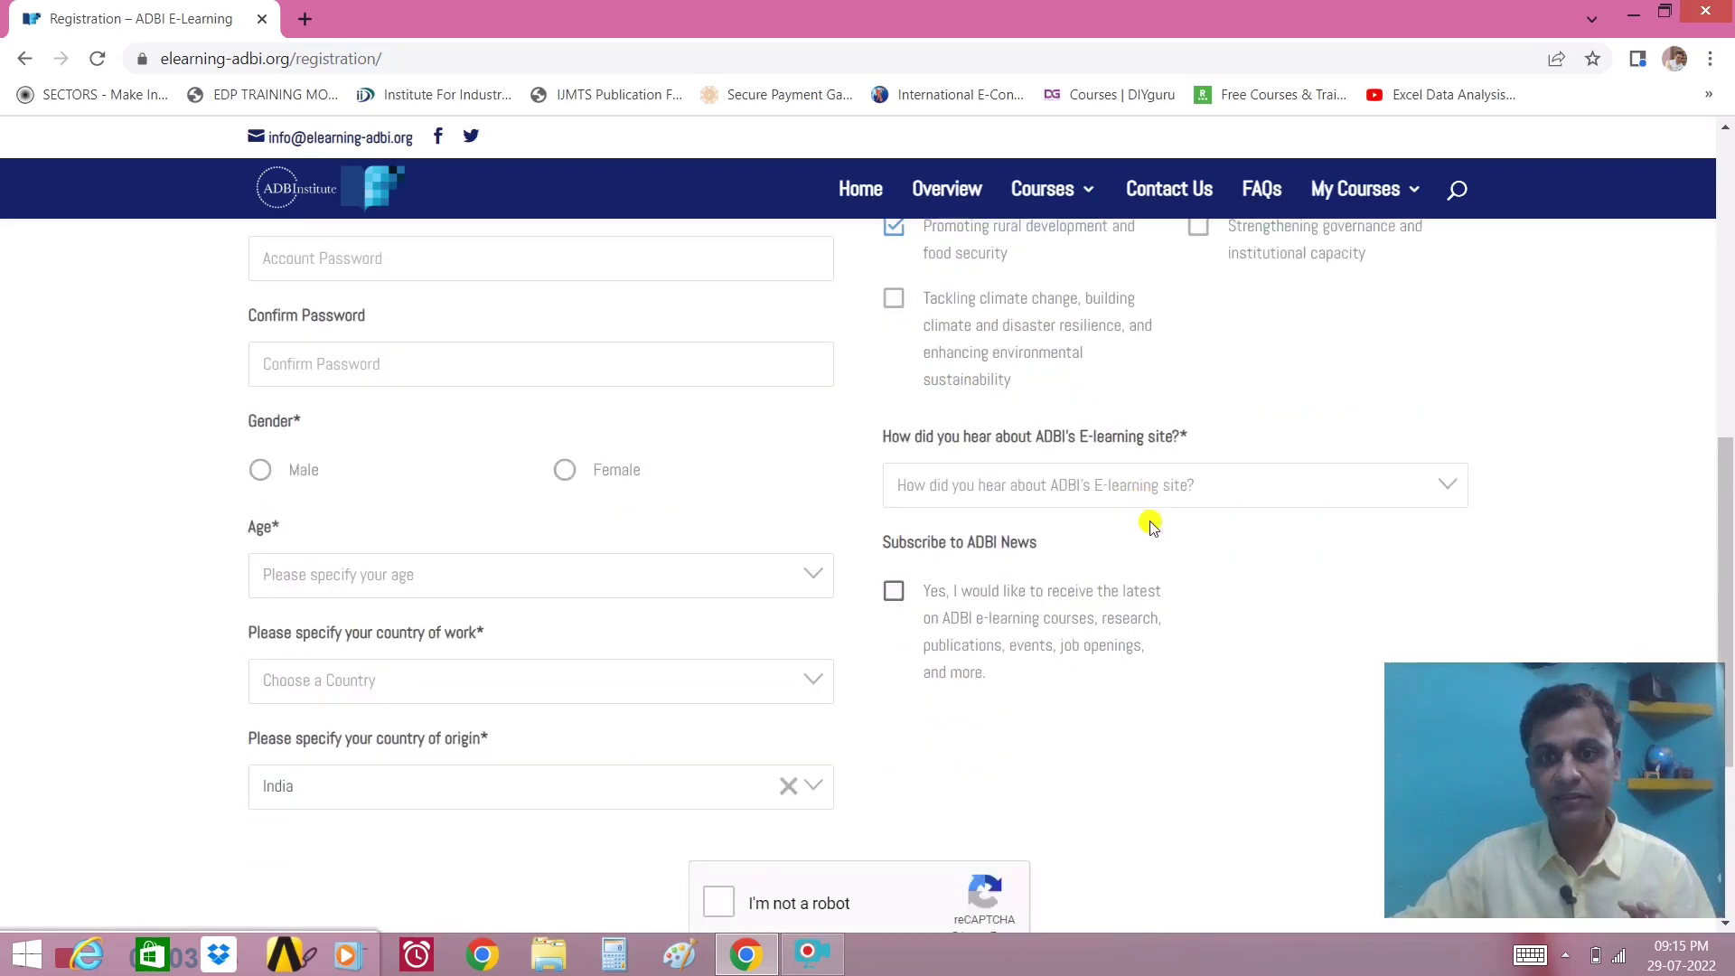
{"action": "left_click", "coordinate": [1023, 487]}
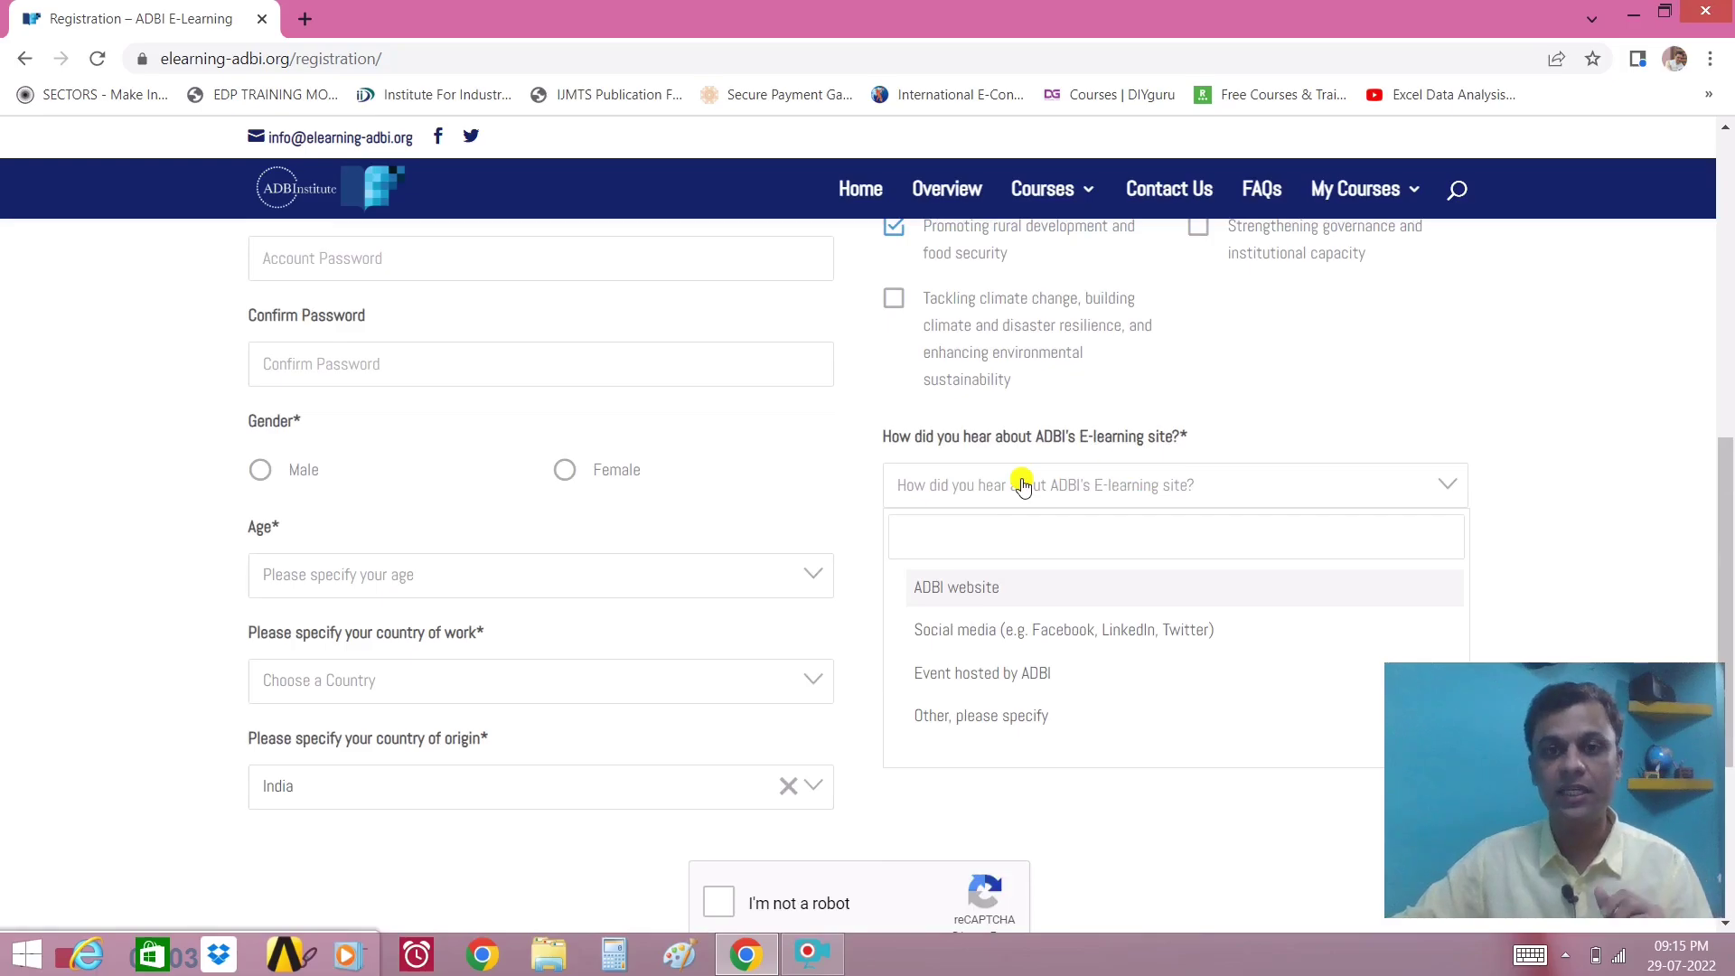
{"action": "left_click", "coordinate": [1010, 638]}
{"action": "scroll", "coordinate": [1120, 607], "scroll_direction": "down", "scroll_amount": 1}
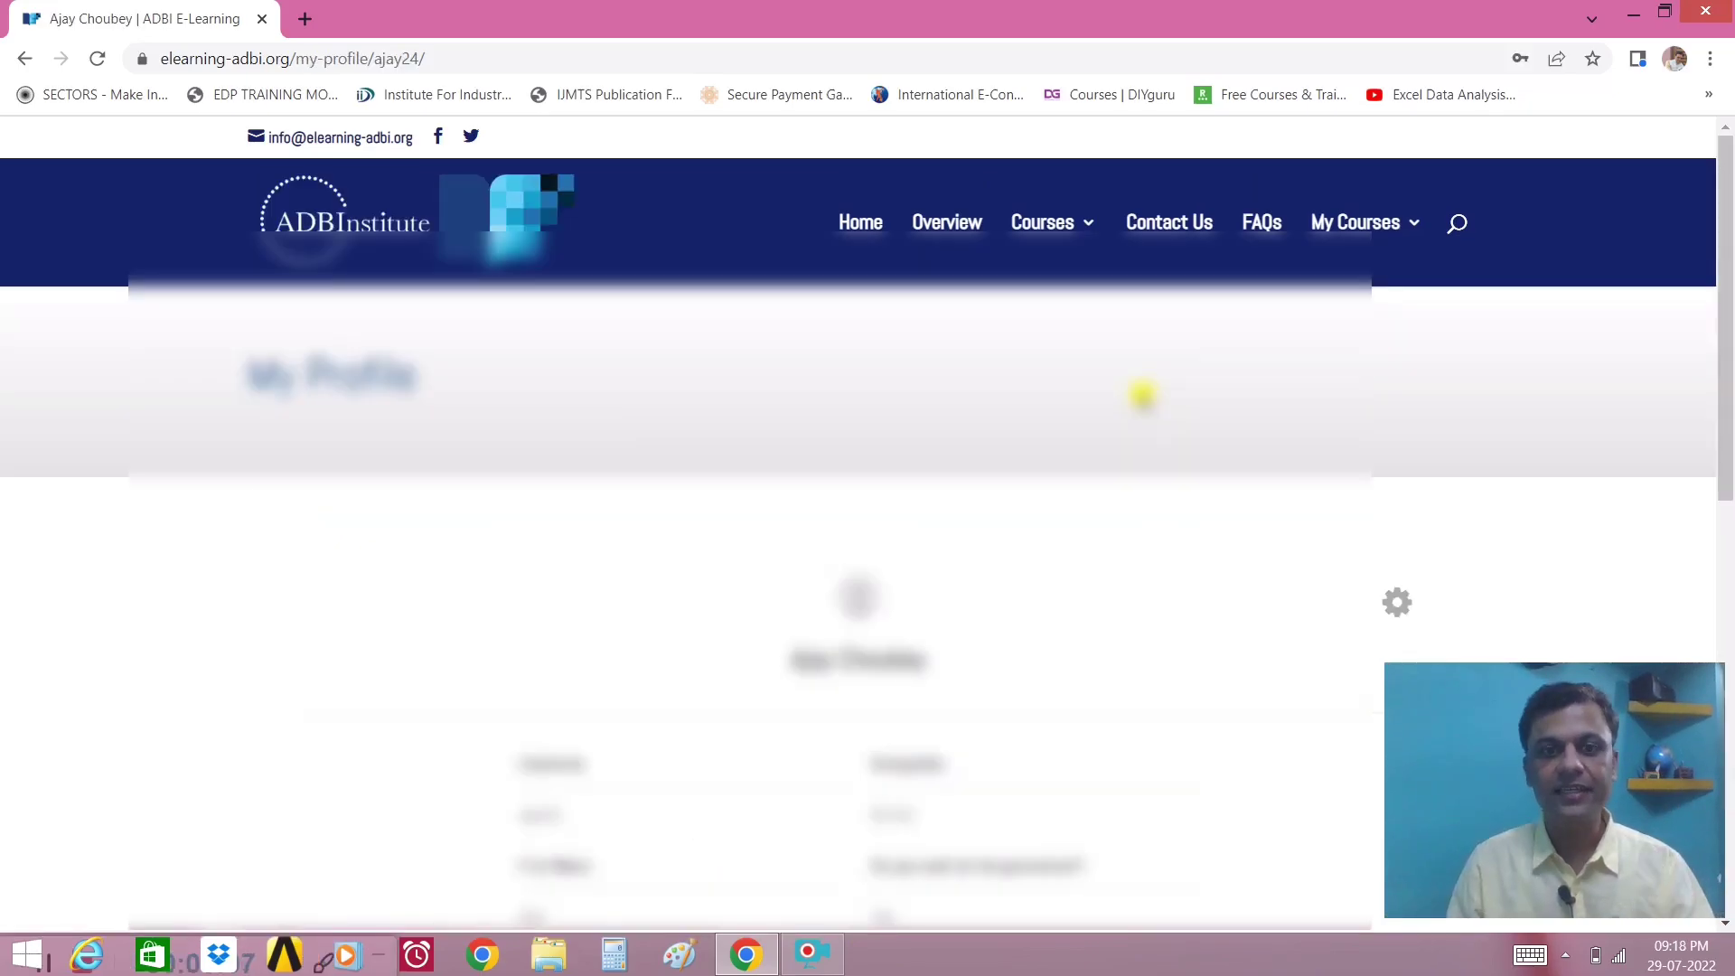
Leave the profile page for the Online Lecture Series and open the Green Investments: Renewable Energy course
{"action": "scroll", "coordinate": [1142, 395], "scroll_direction": "down", "scroll_amount": 10}
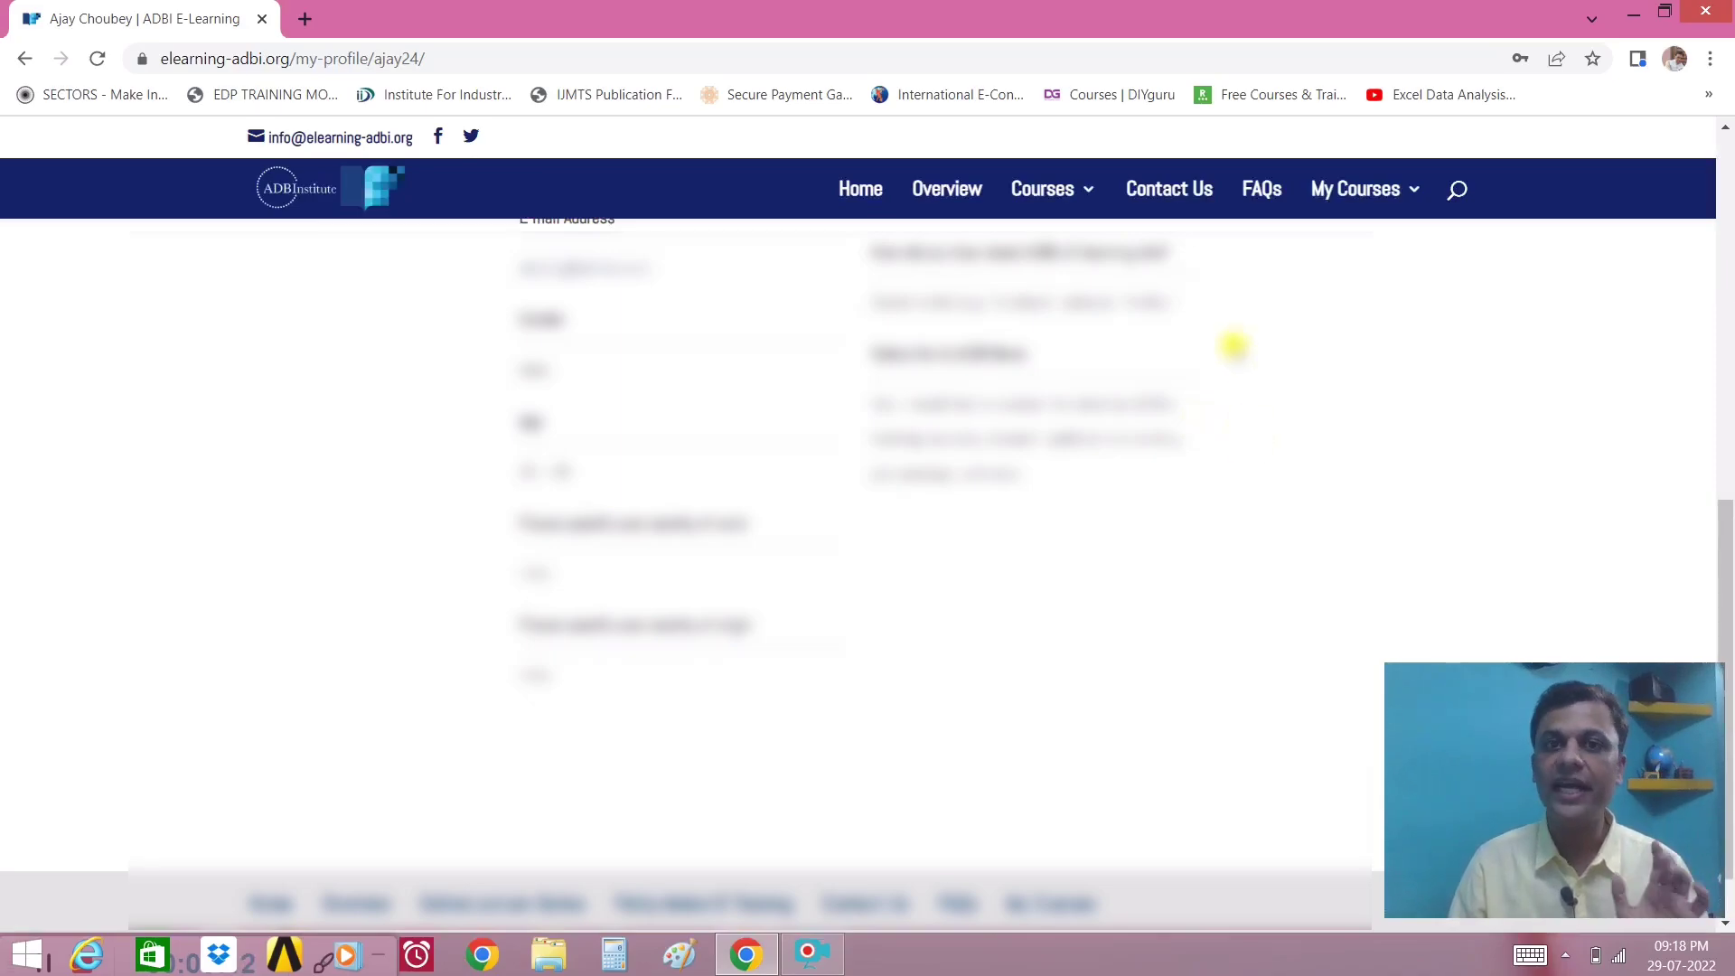
{"action": "mouse_move", "coordinate": [1078, 194]}
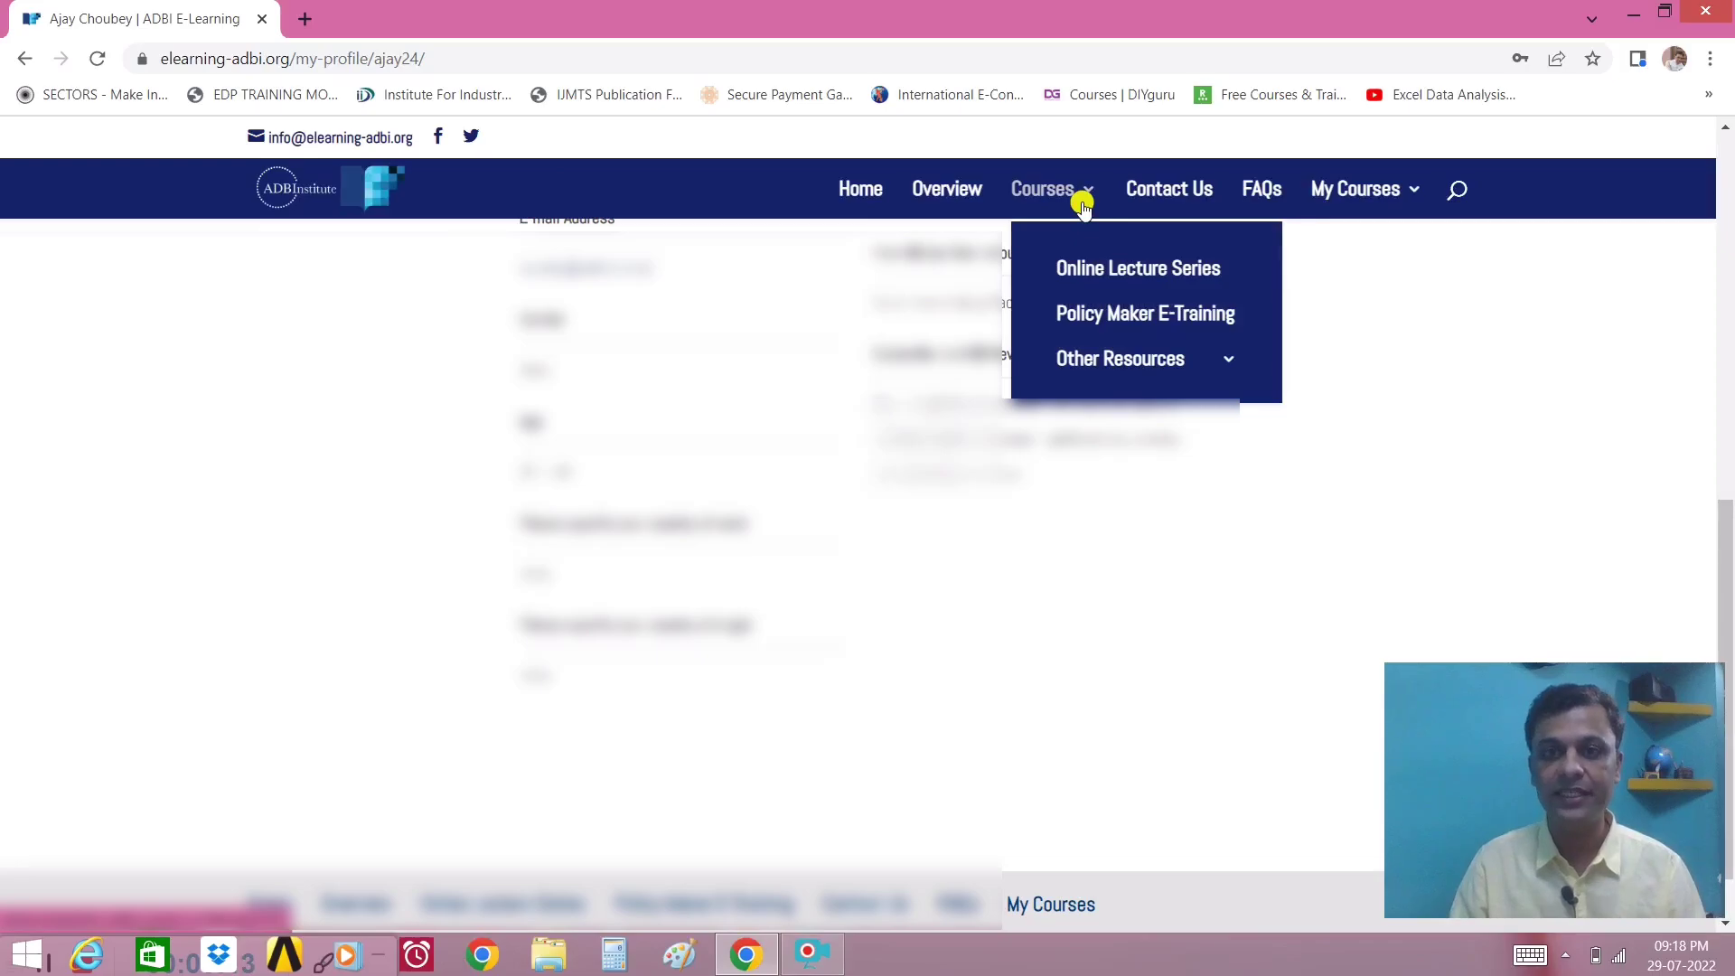
{"action": "left_click", "coordinate": [1089, 263]}
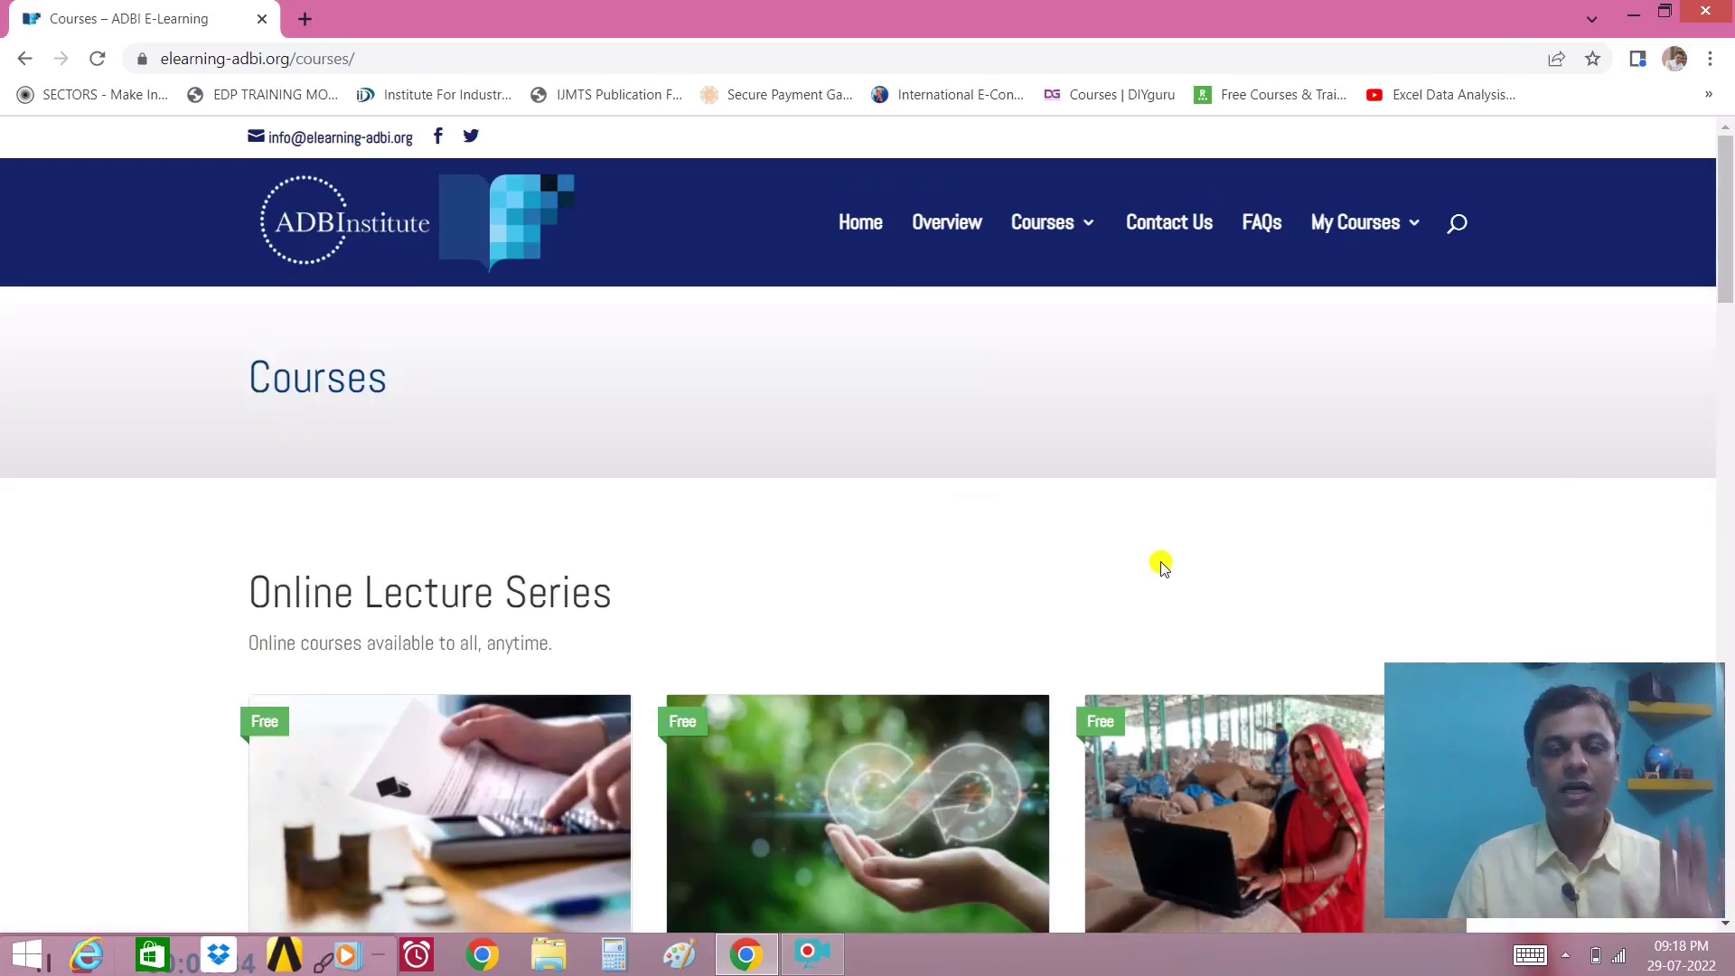
{"action": "scroll", "coordinate": [1162, 565], "scroll_direction": "down", "scroll_amount": 10}
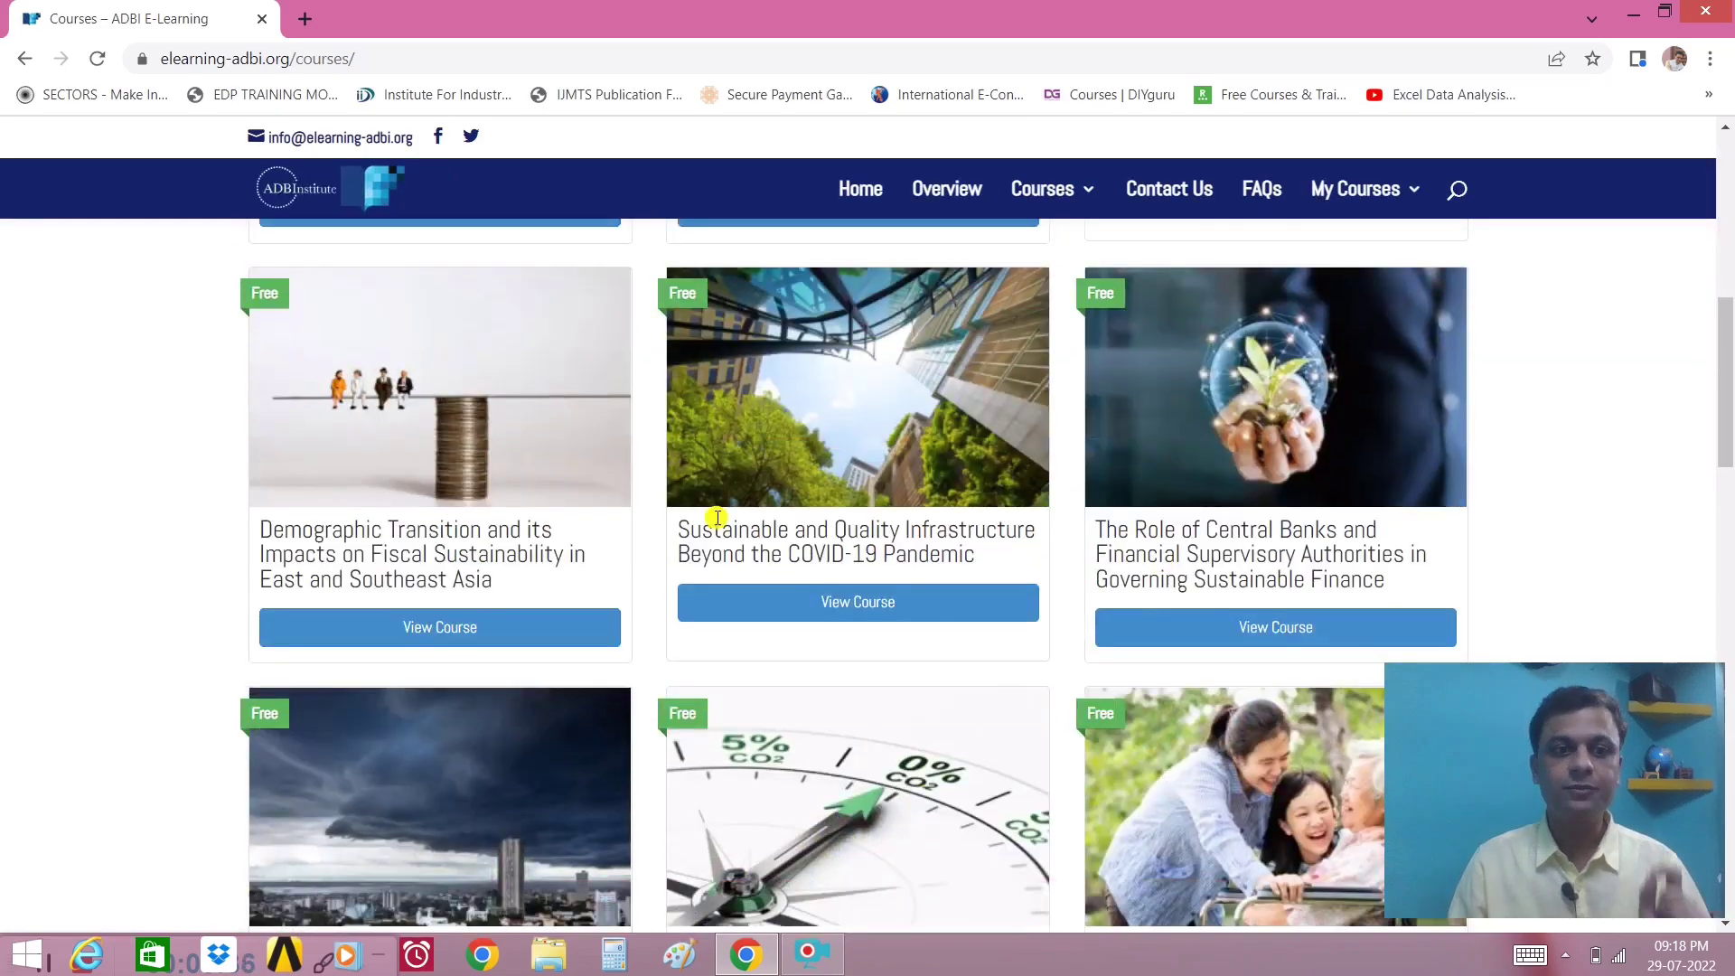
{"action": "scroll", "coordinate": [371, 503], "scroll_direction": "down", "scroll_amount": 4}
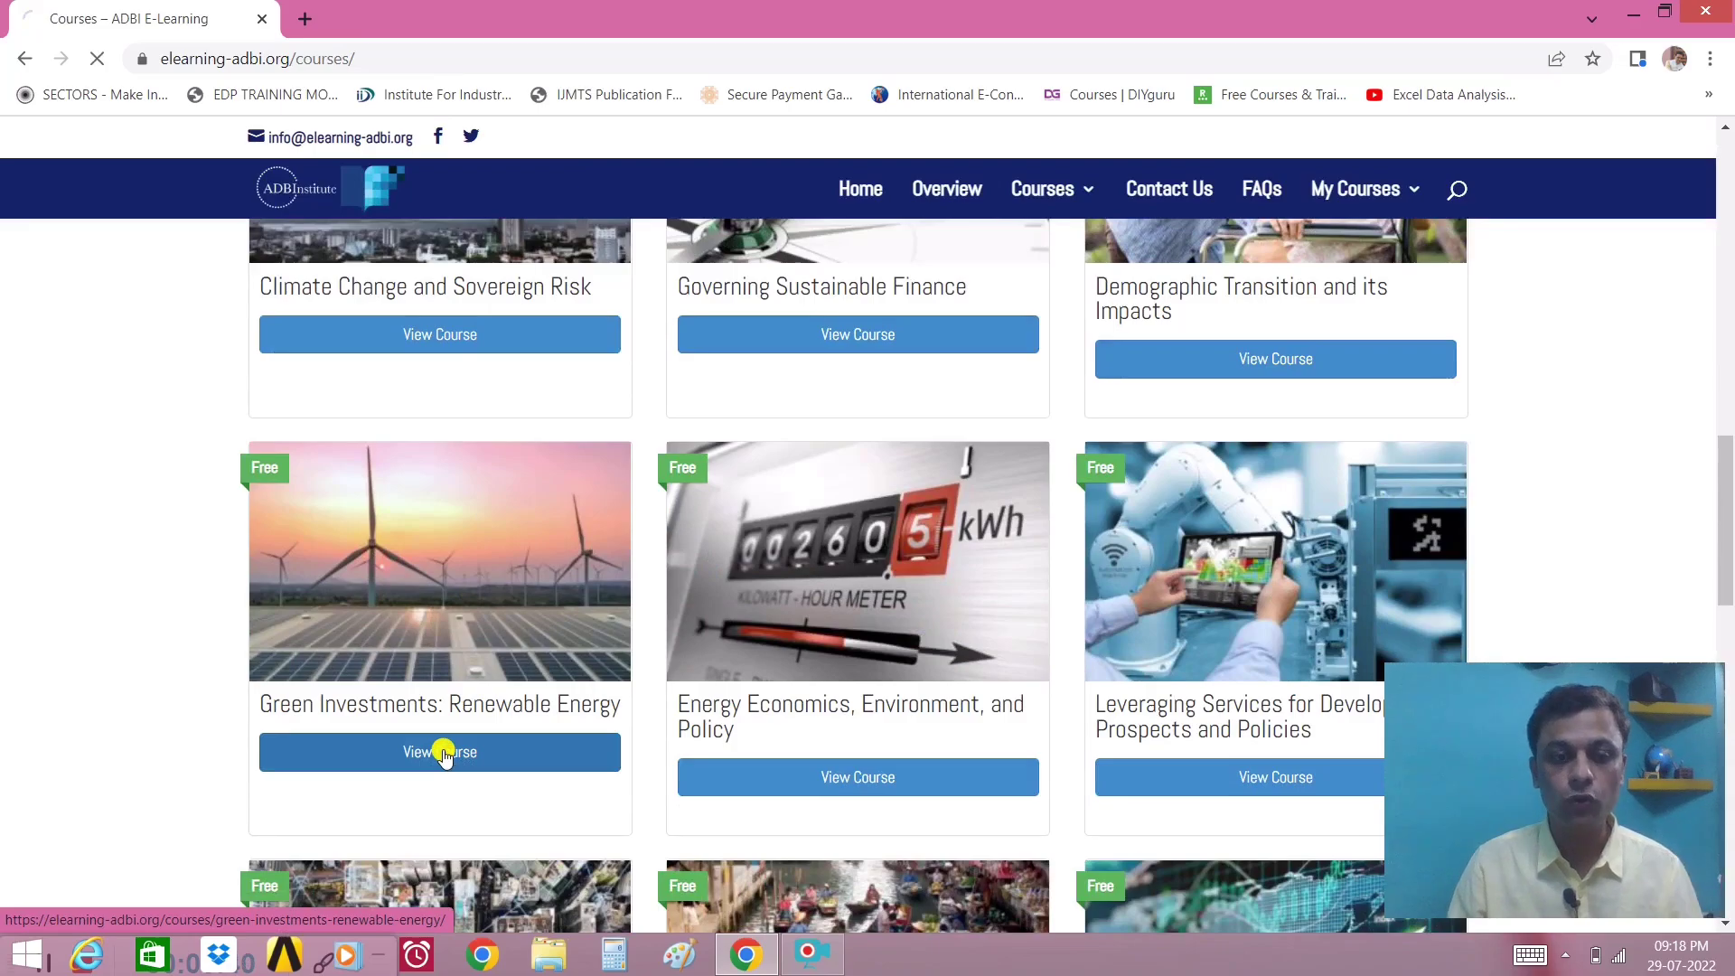
{"action": "left_click", "coordinate": [444, 753]}
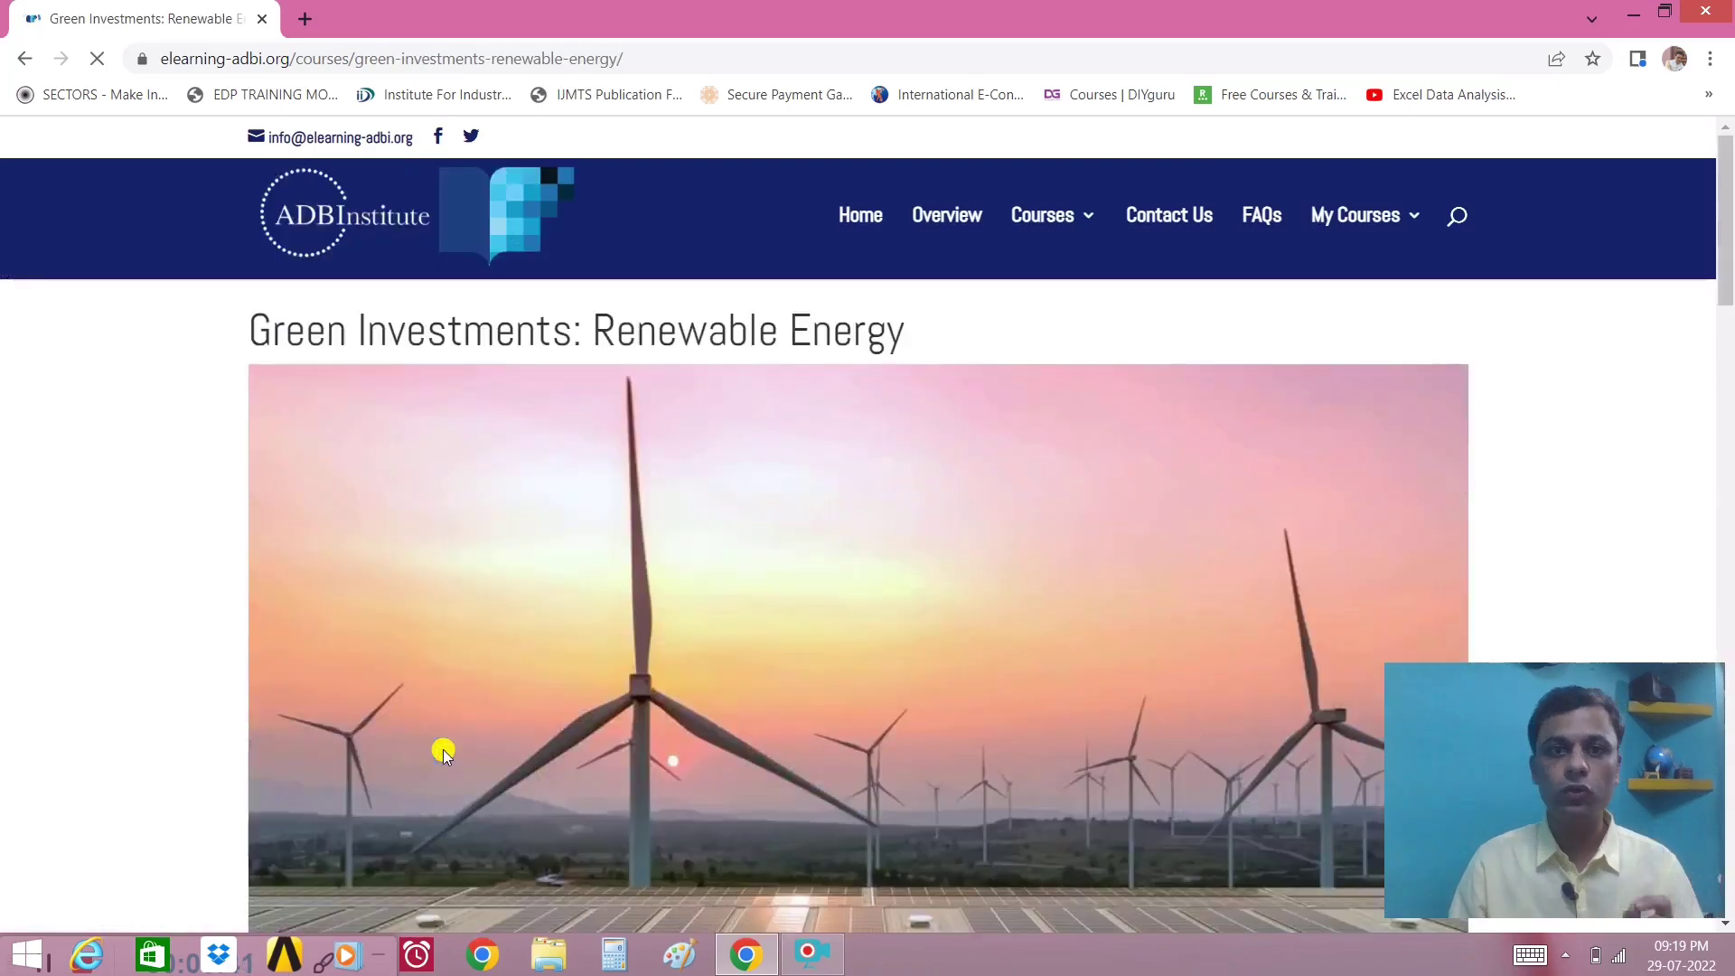
Take the free Green Investments: Renewable Energy course to enroll in it
{"action": "scroll", "coordinate": [630, 493], "scroll_direction": "down", "scroll_amount": 9}
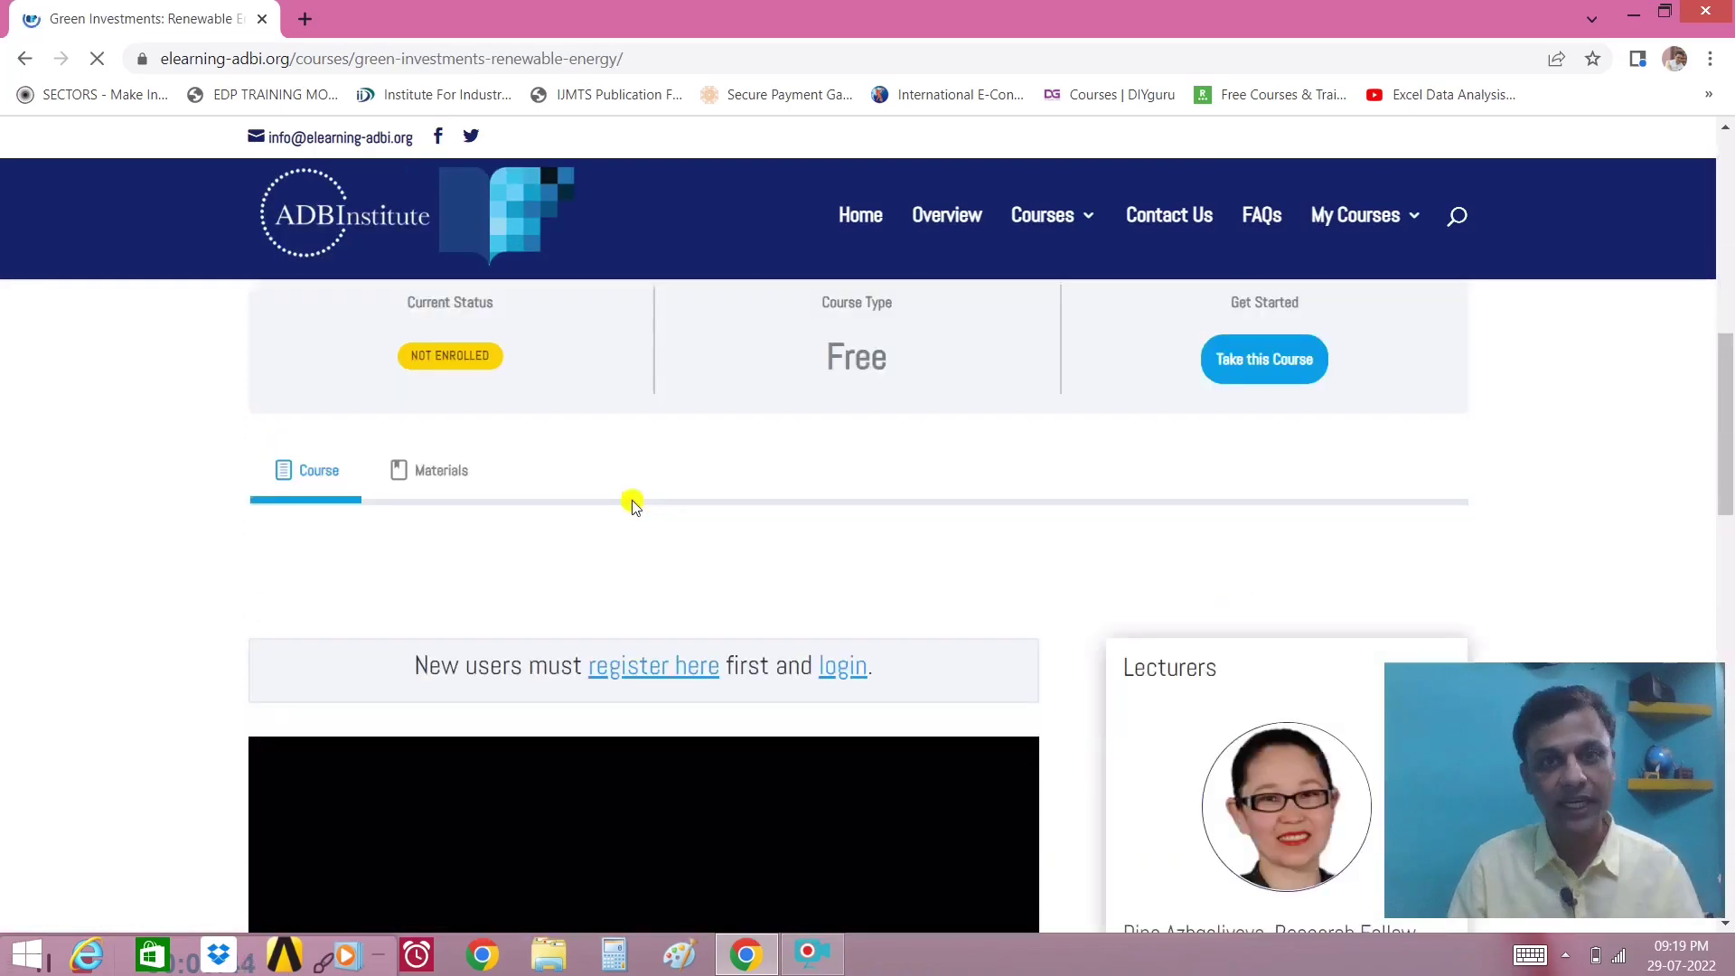
{"action": "left_click", "coordinate": [1262, 383]}
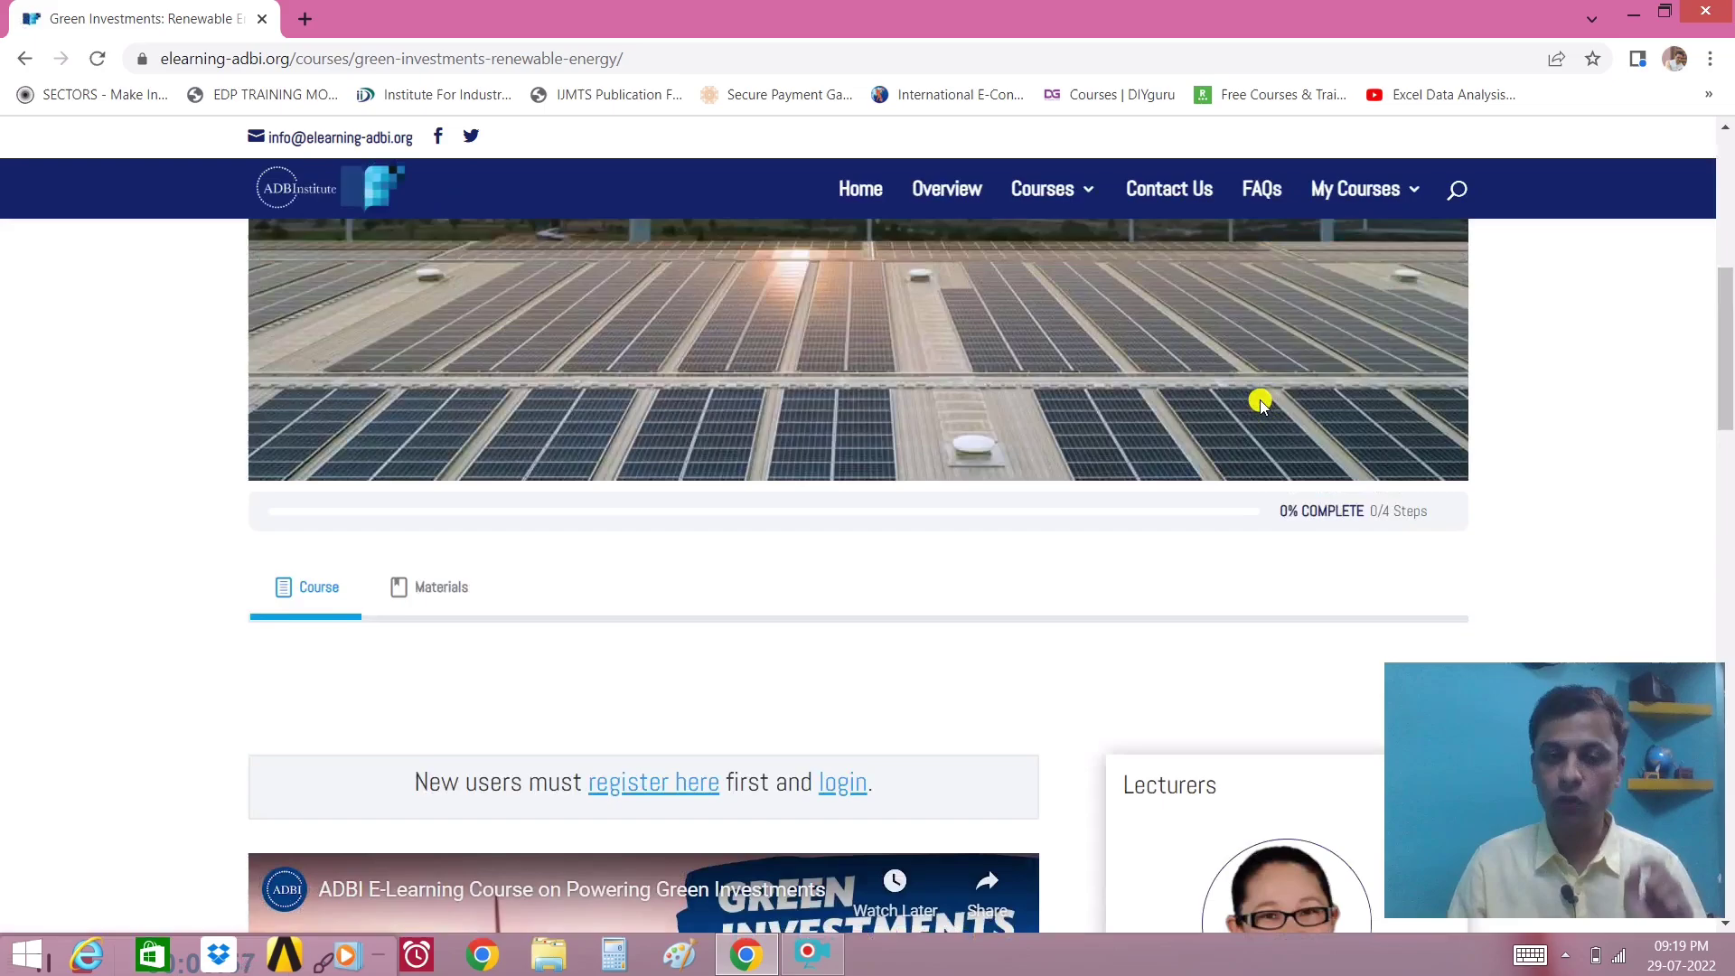
{"action": "left_click_drag", "start_coordinate": [1287, 511], "coordinate": [1397, 514]}
{"action": "left_click", "coordinate": [1610, 521]}
Open the Investments in Renewable Energy lesson from the course content and play its video
{"action": "scroll", "coordinate": [1081, 500], "scroll_direction": "down", "scroll_amount": 6}
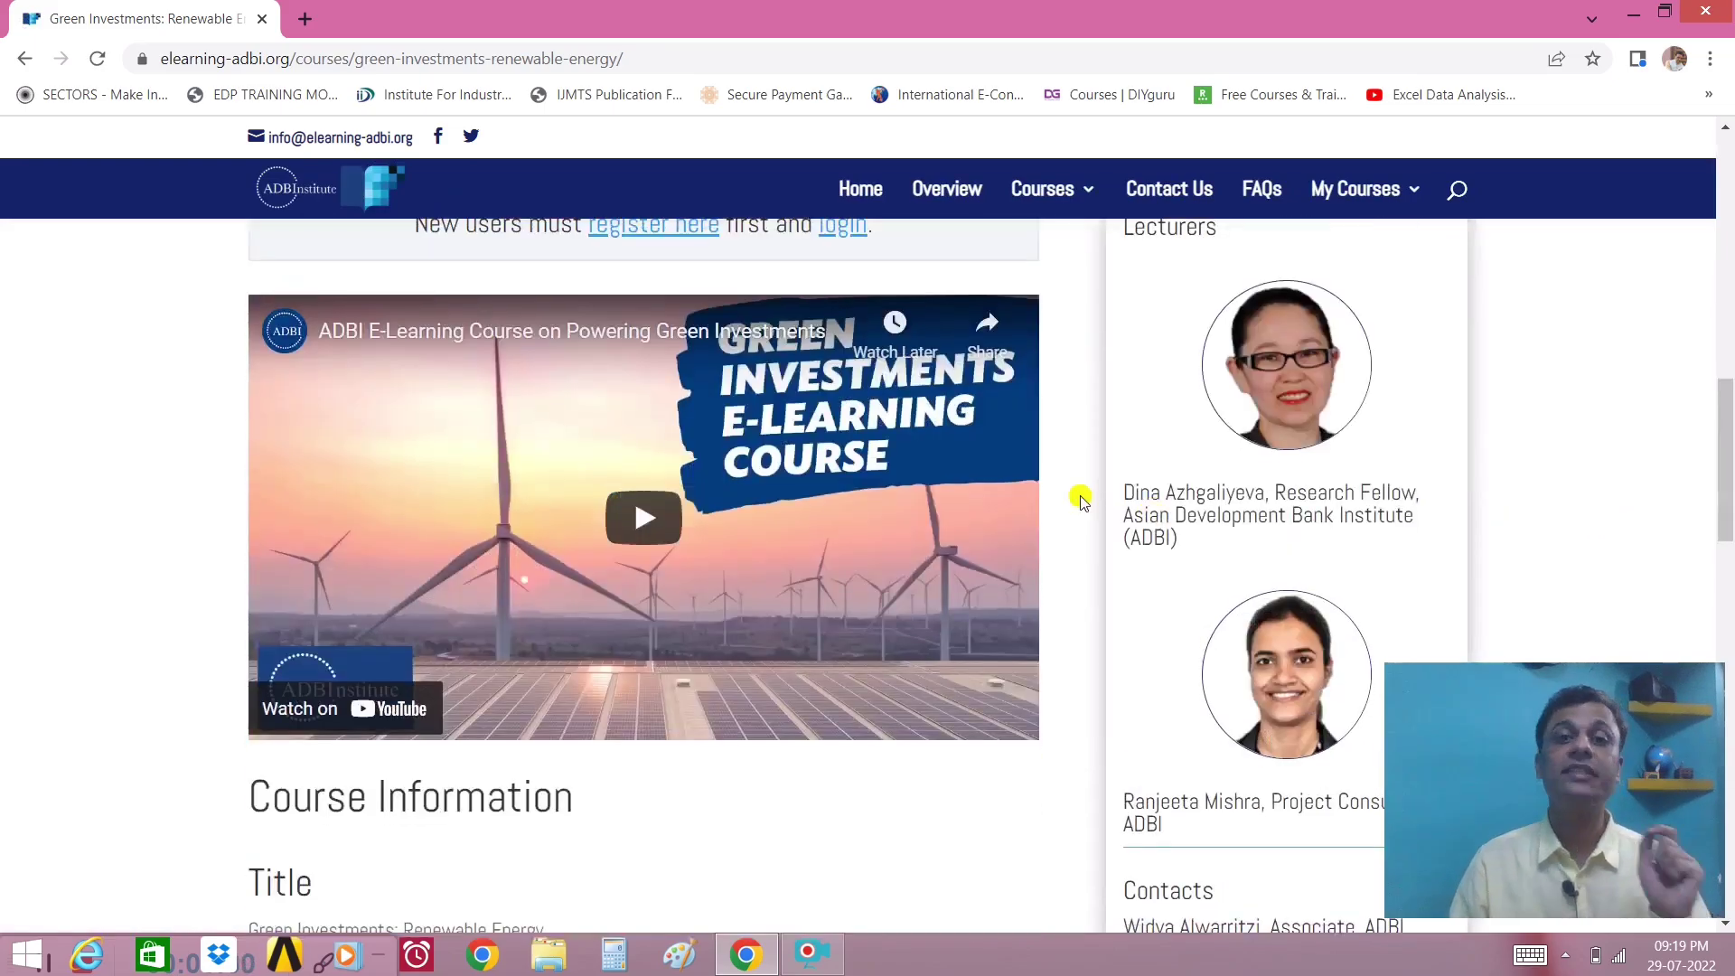
{"action": "scroll", "coordinate": [1082, 500], "scroll_direction": "down", "scroll_amount": 15}
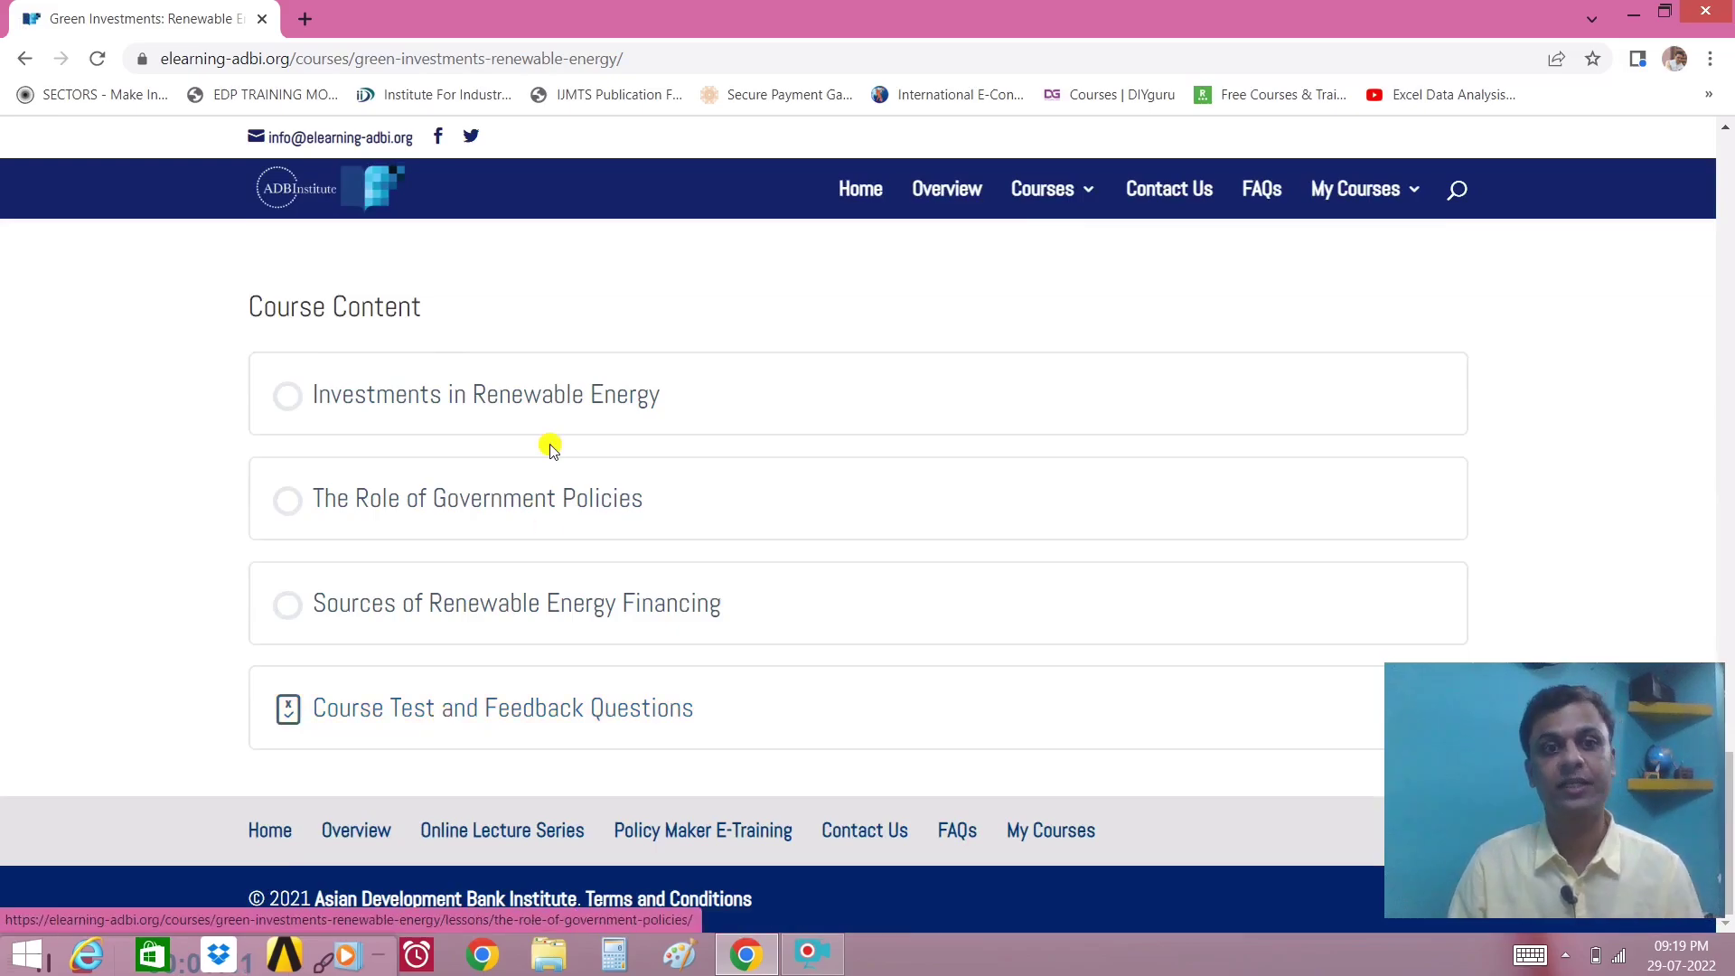
{"action": "scroll", "coordinate": [534, 398], "scroll_direction": "up", "scroll_amount": 10}
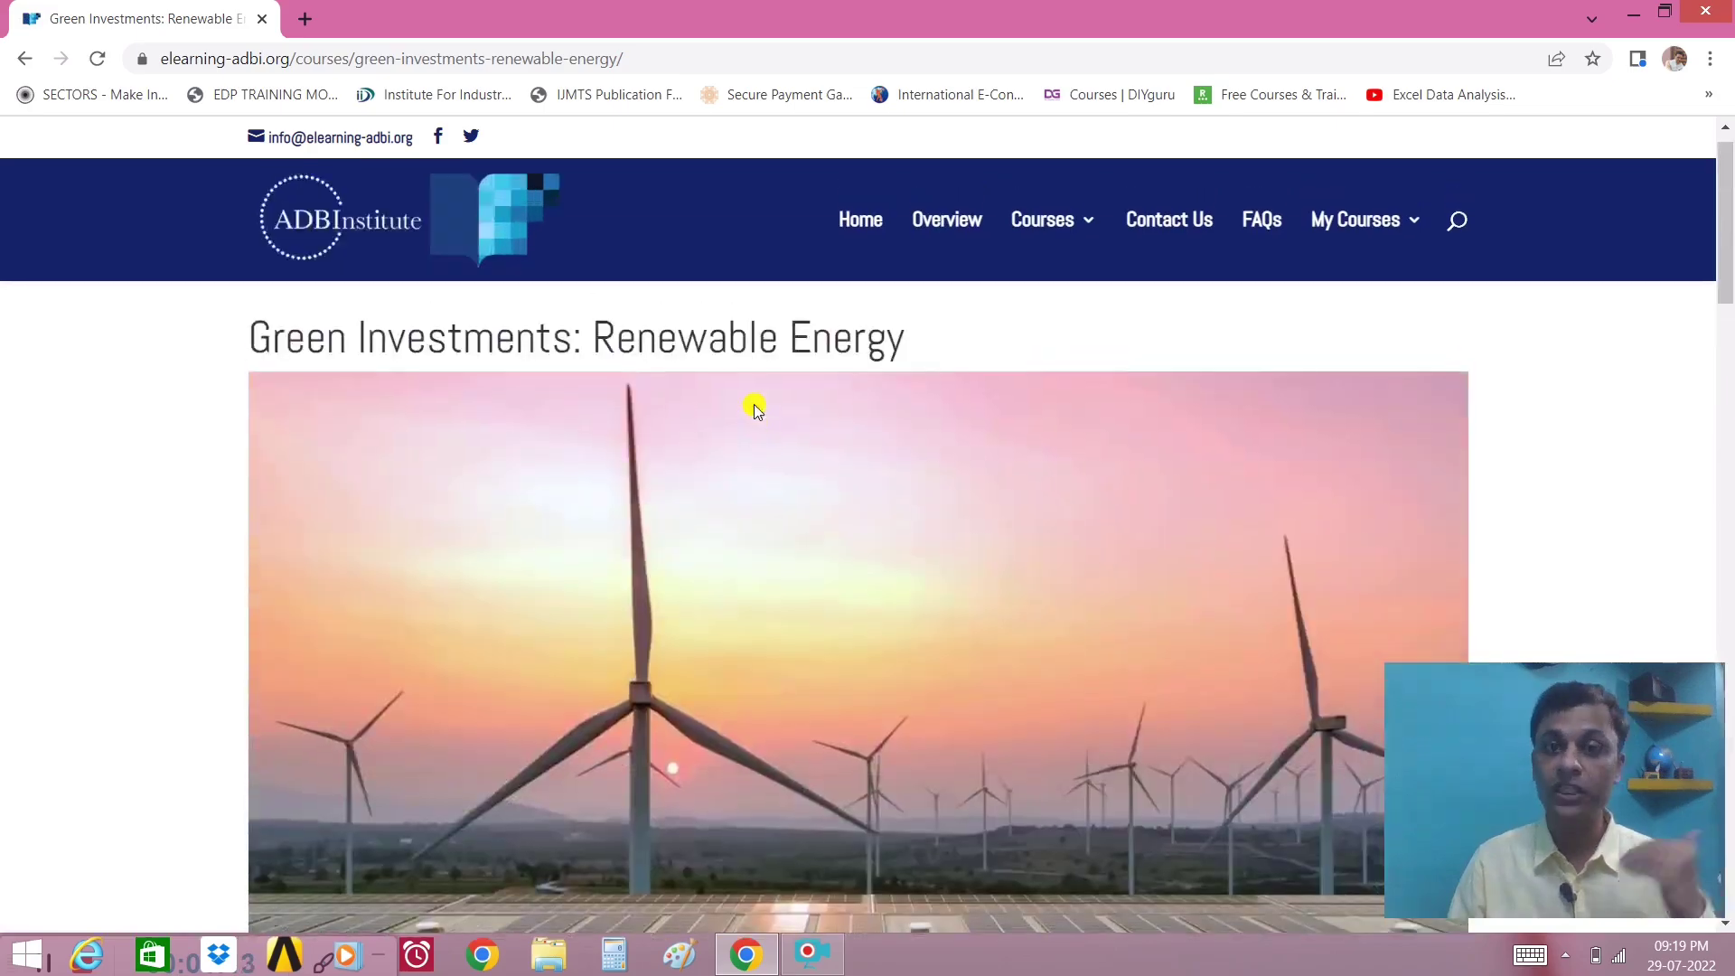
{"action": "scroll", "coordinate": [754, 404], "scroll_direction": "down", "scroll_amount": 15}
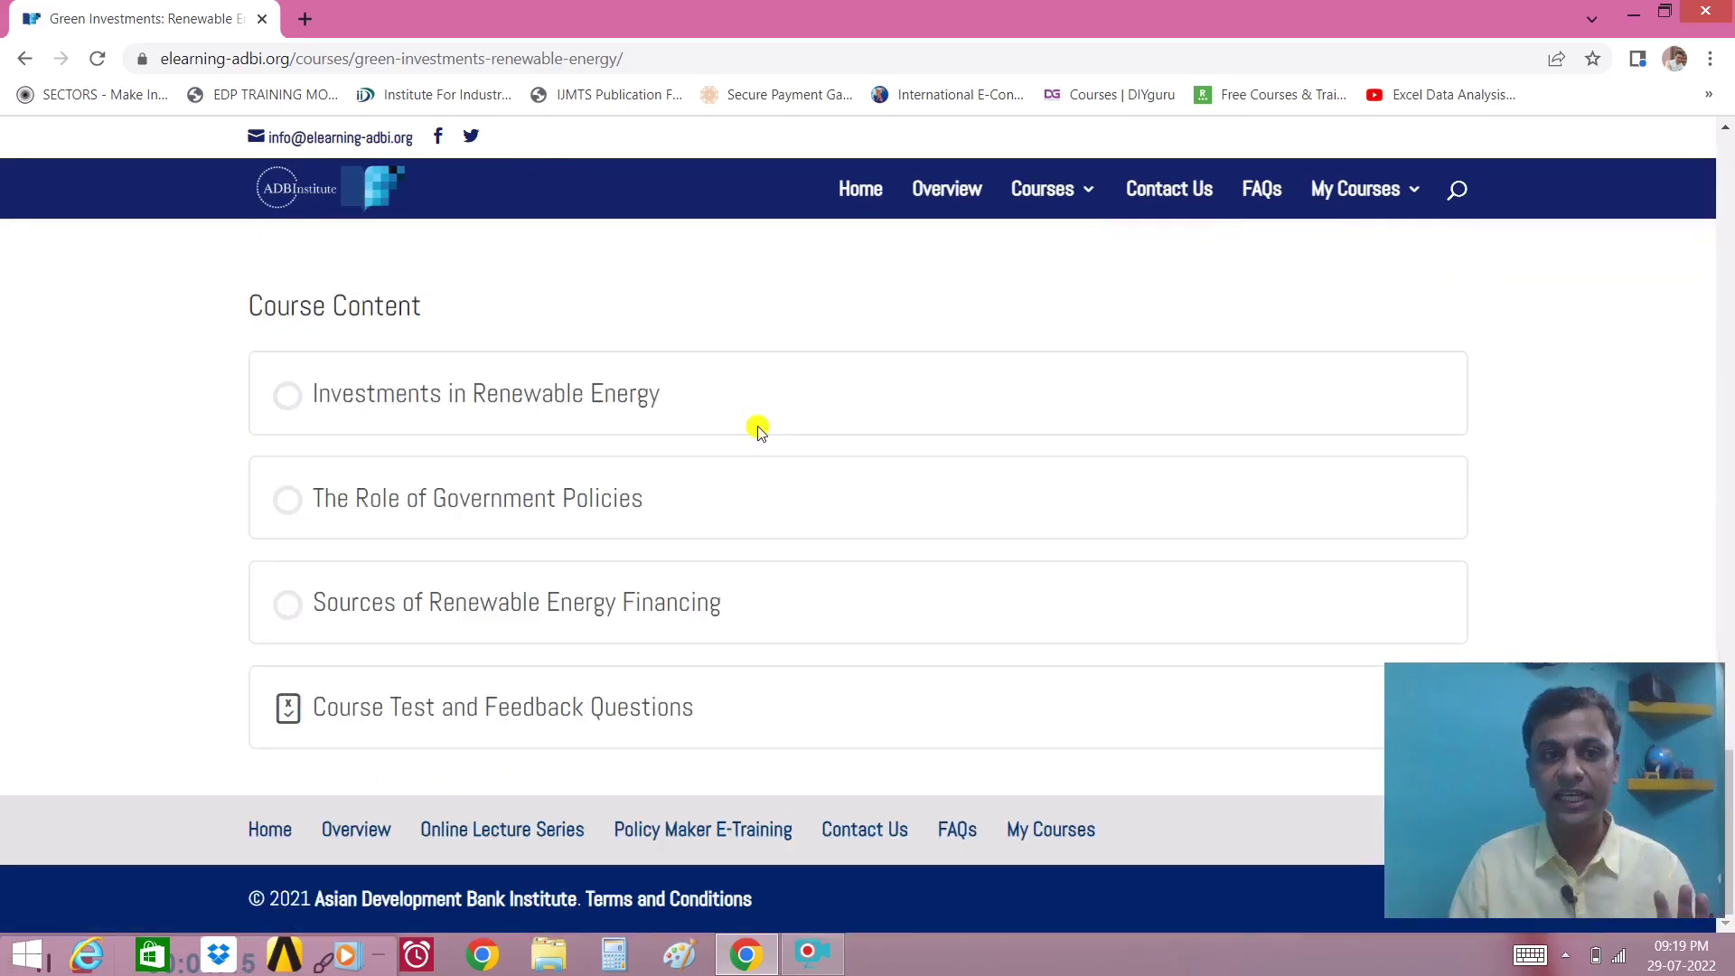
{"action": "left_click", "coordinate": [542, 391]}
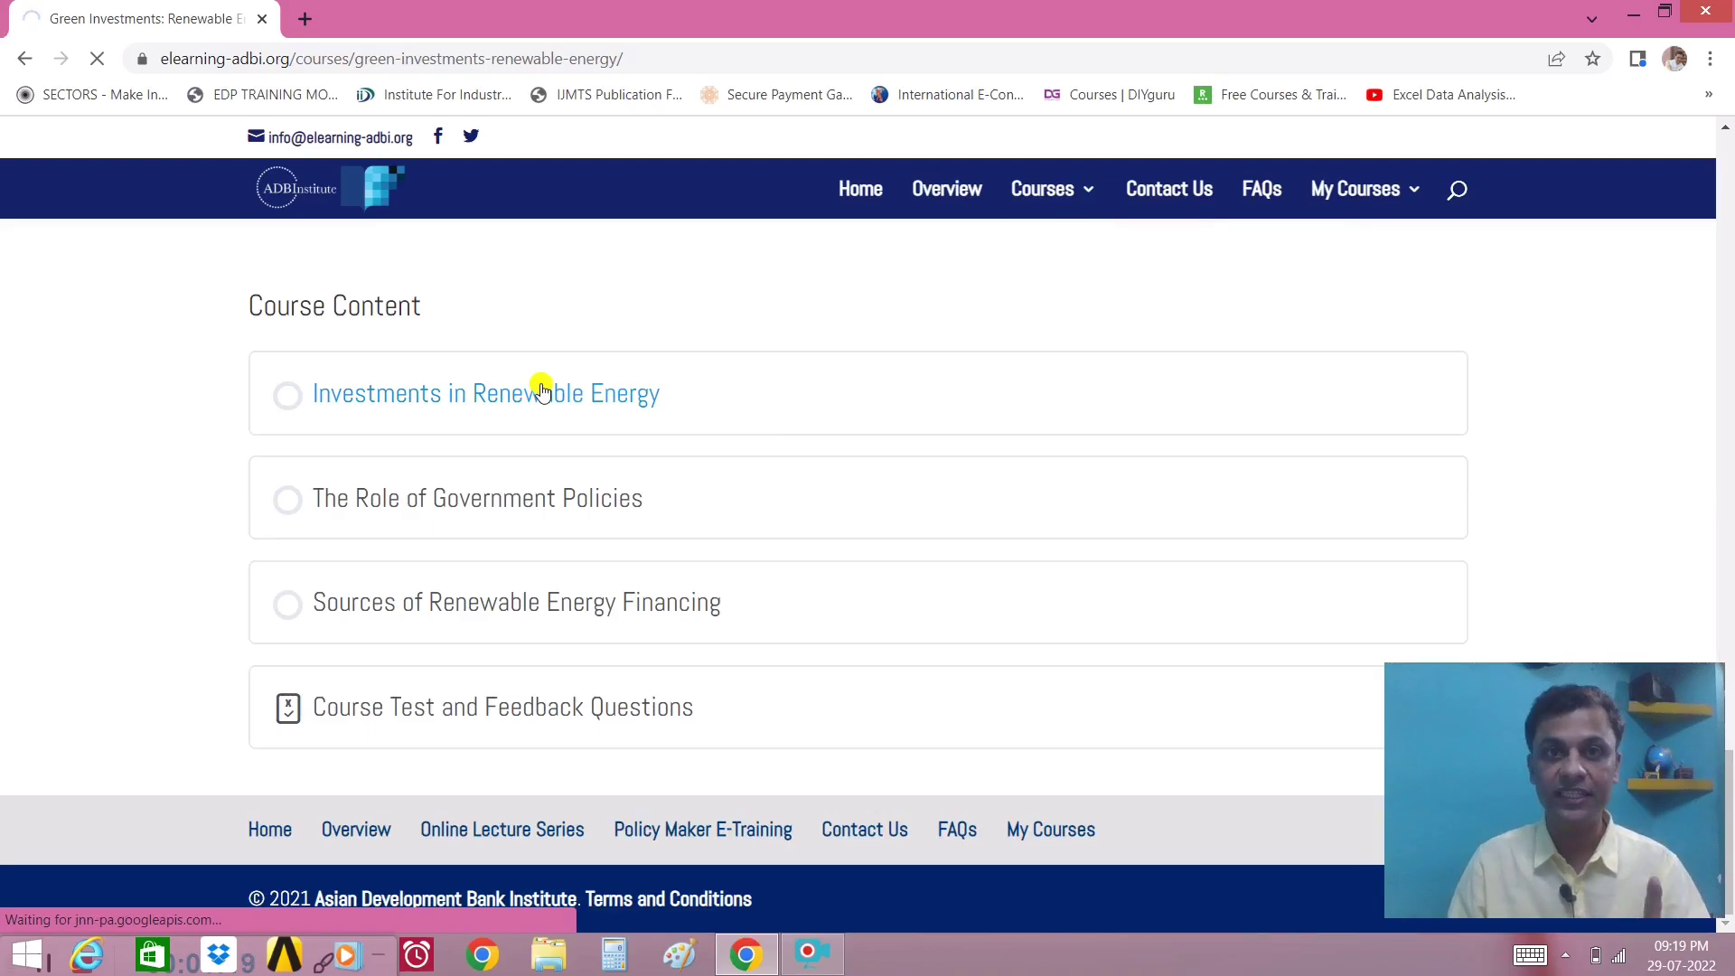
{"action": "scroll", "coordinate": [983, 474], "scroll_direction": "down", "scroll_amount": 3}
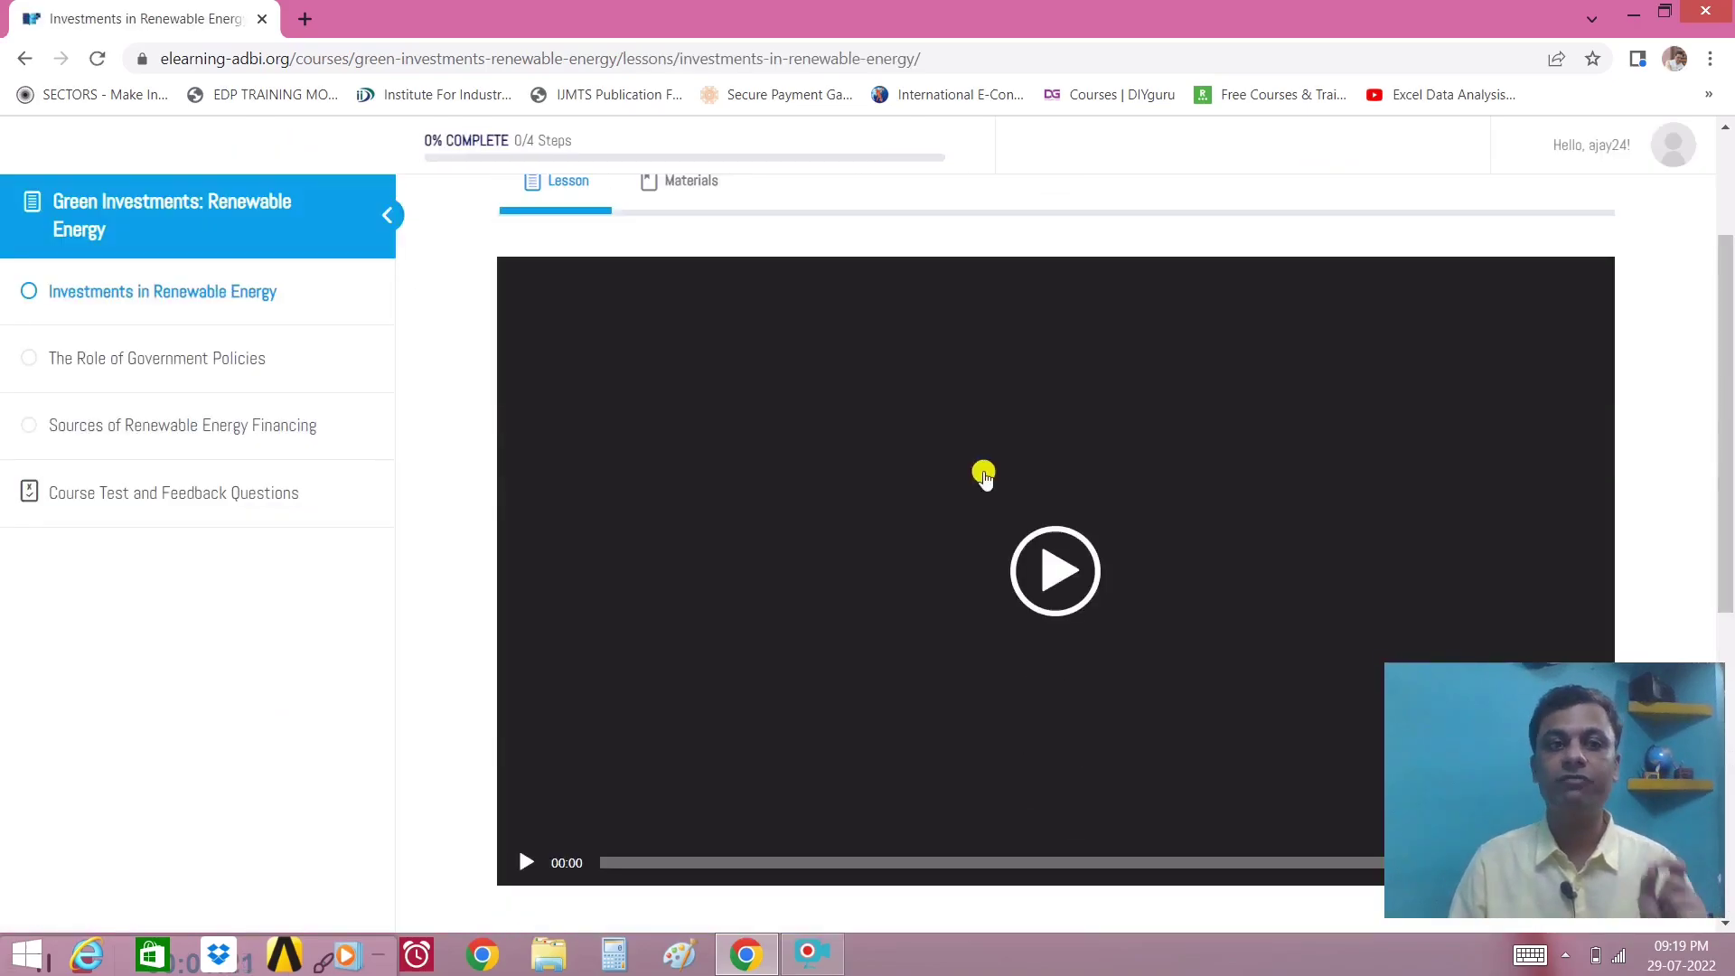
{"action": "left_click", "coordinate": [1067, 572]}
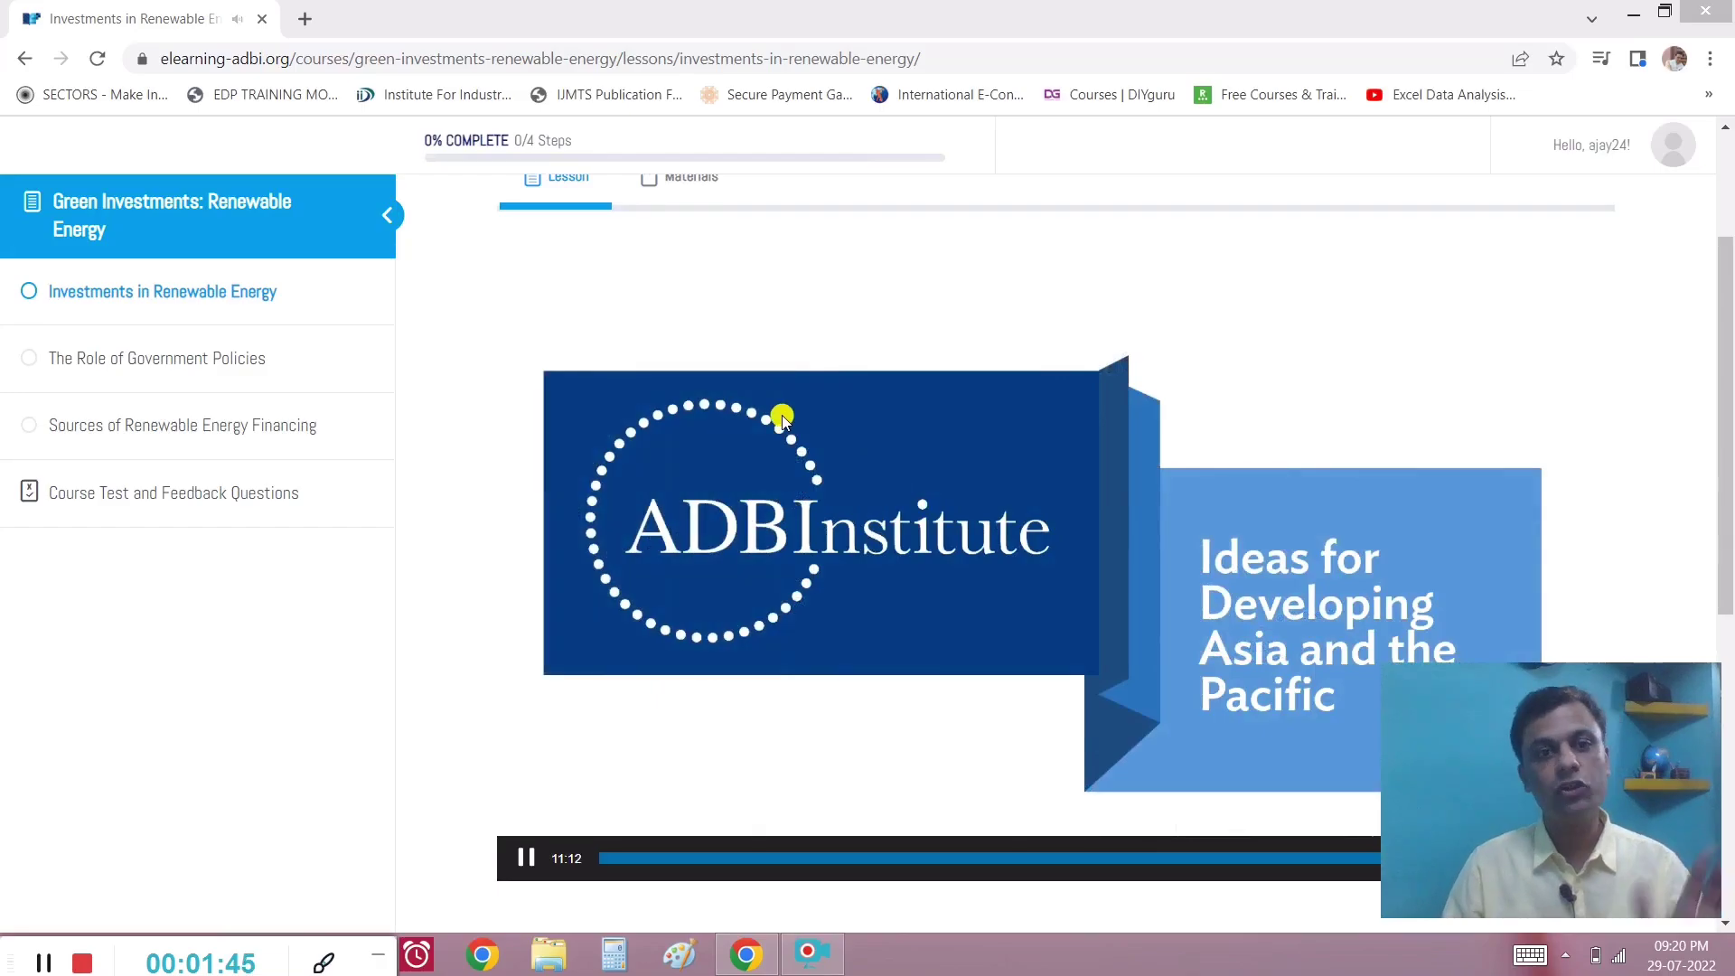
Play the lesson videos for The Role of Government Policies and Sources of Renewable Energy Financing
{"action": "left_click", "coordinate": [250, 370]}
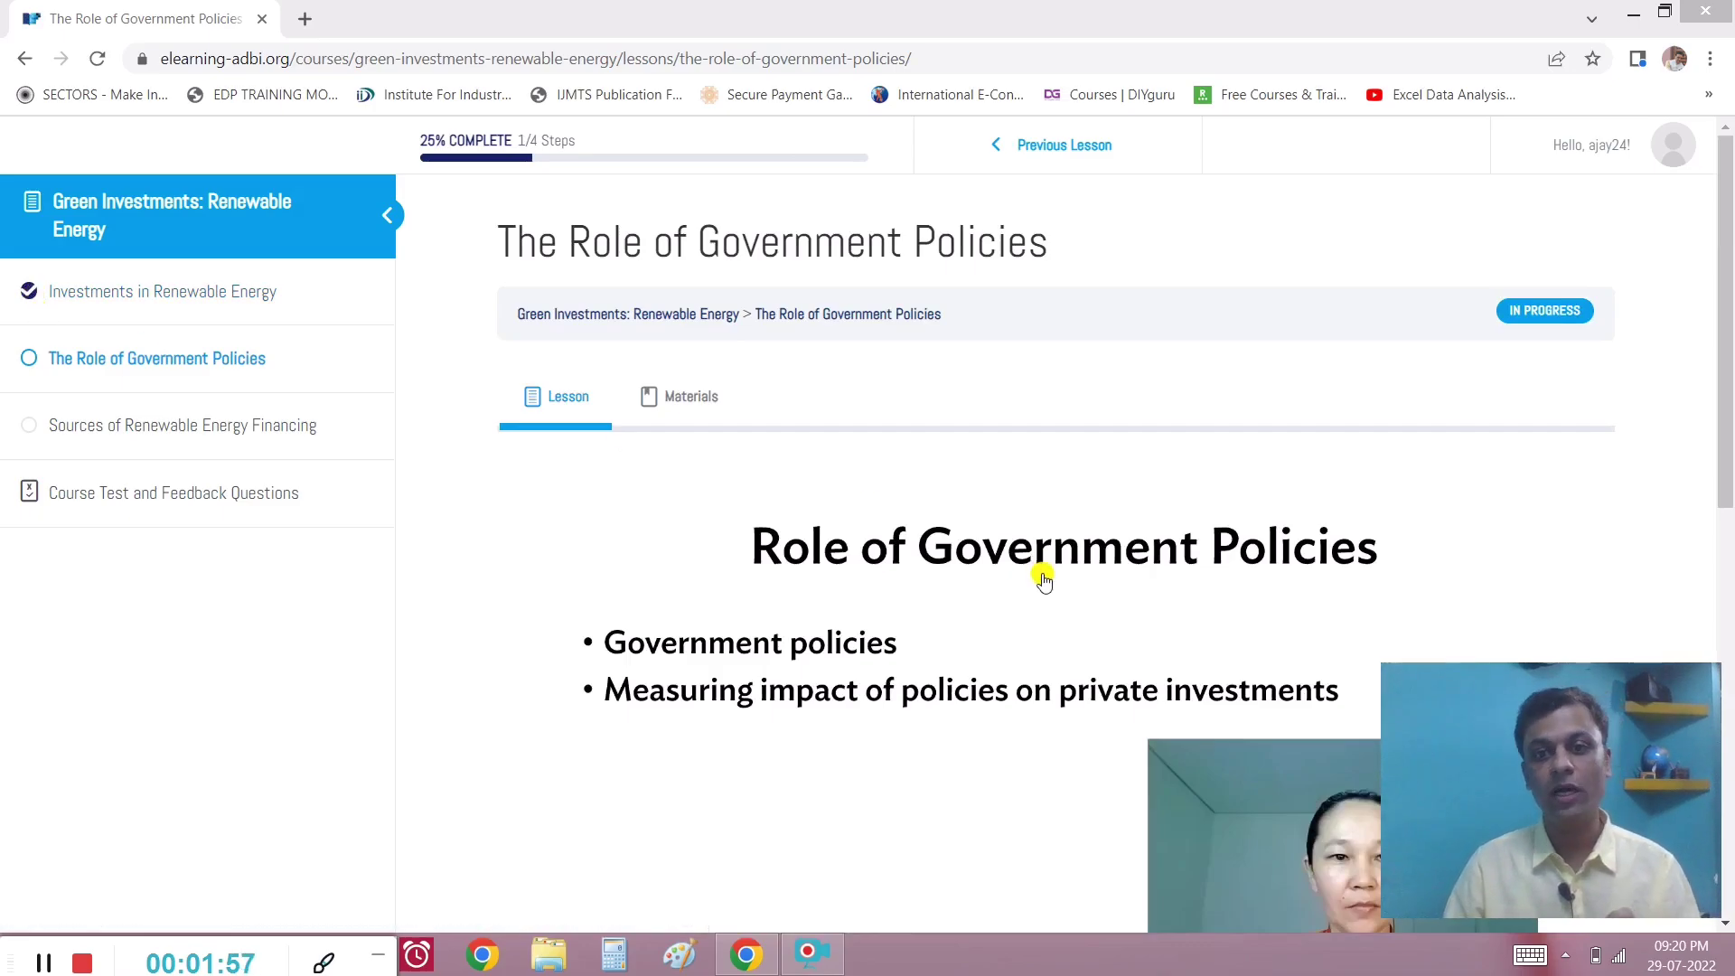
{"action": "left_click", "coordinate": [1073, 565]}
{"action": "scroll", "coordinate": [1096, 550], "scroll_direction": "down", "scroll_amount": 2}
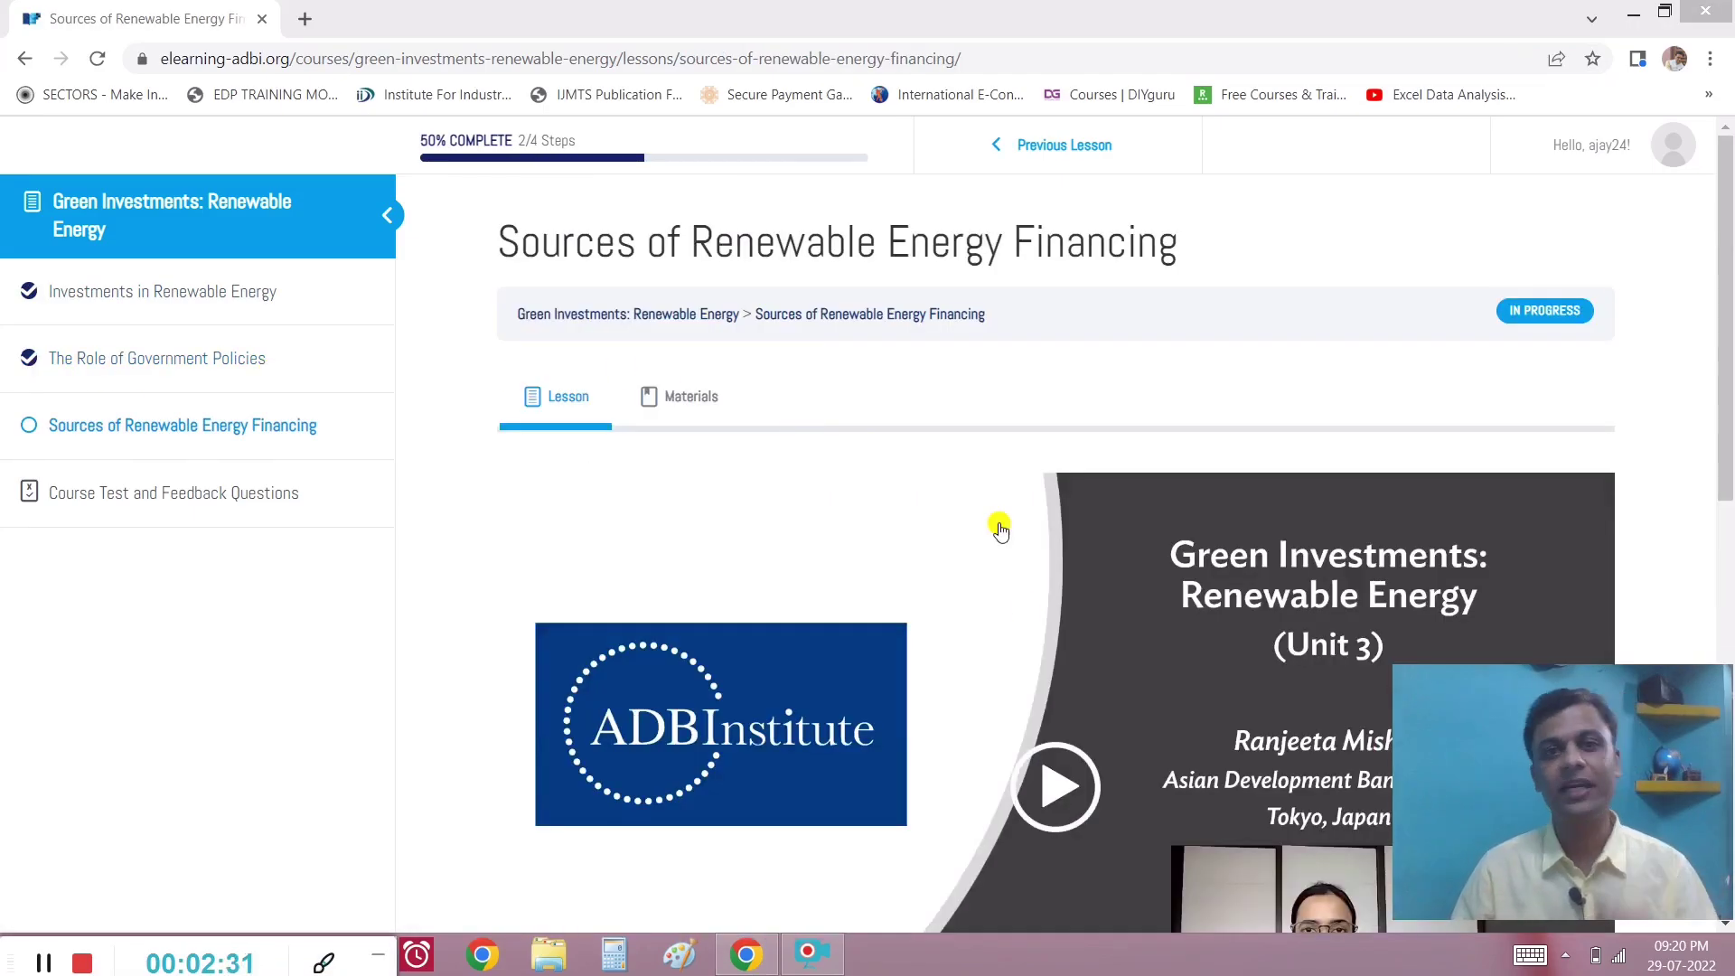
{"action": "left_click", "coordinate": [1069, 752]}
{"action": "scroll", "coordinate": [1196, 625], "scroll_direction": "down", "scroll_amount": 4}
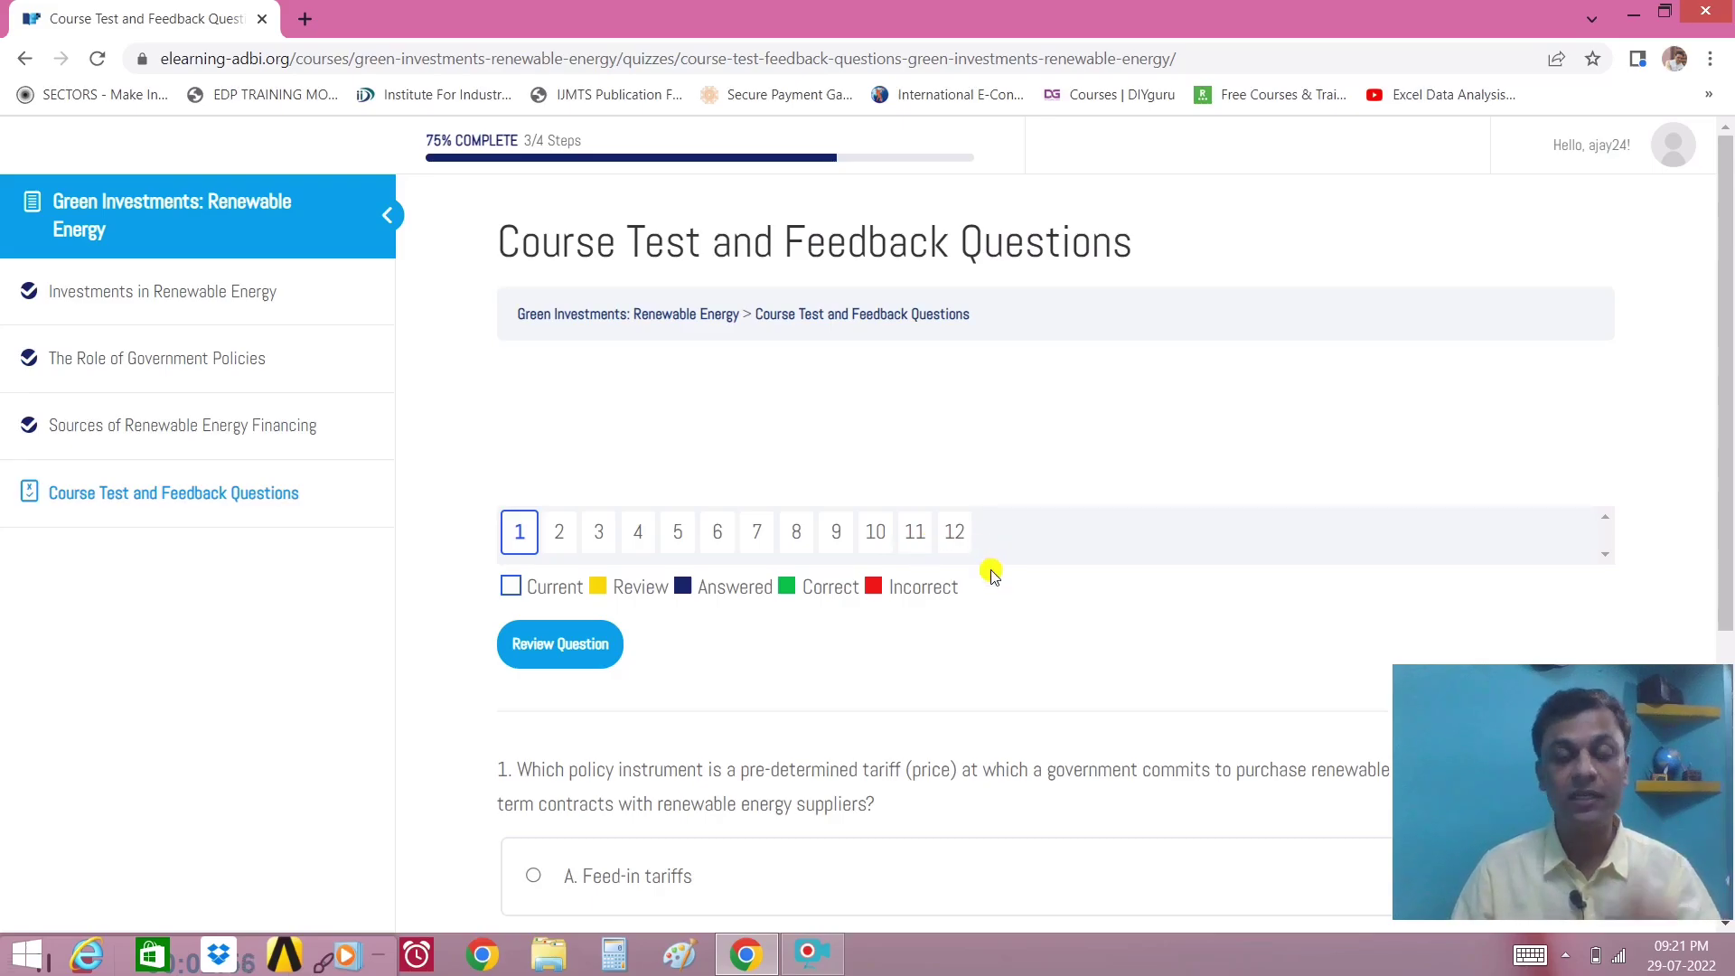
{"action": "scroll", "coordinate": [1017, 667], "scroll_direction": "down", "scroll_amount": 5}
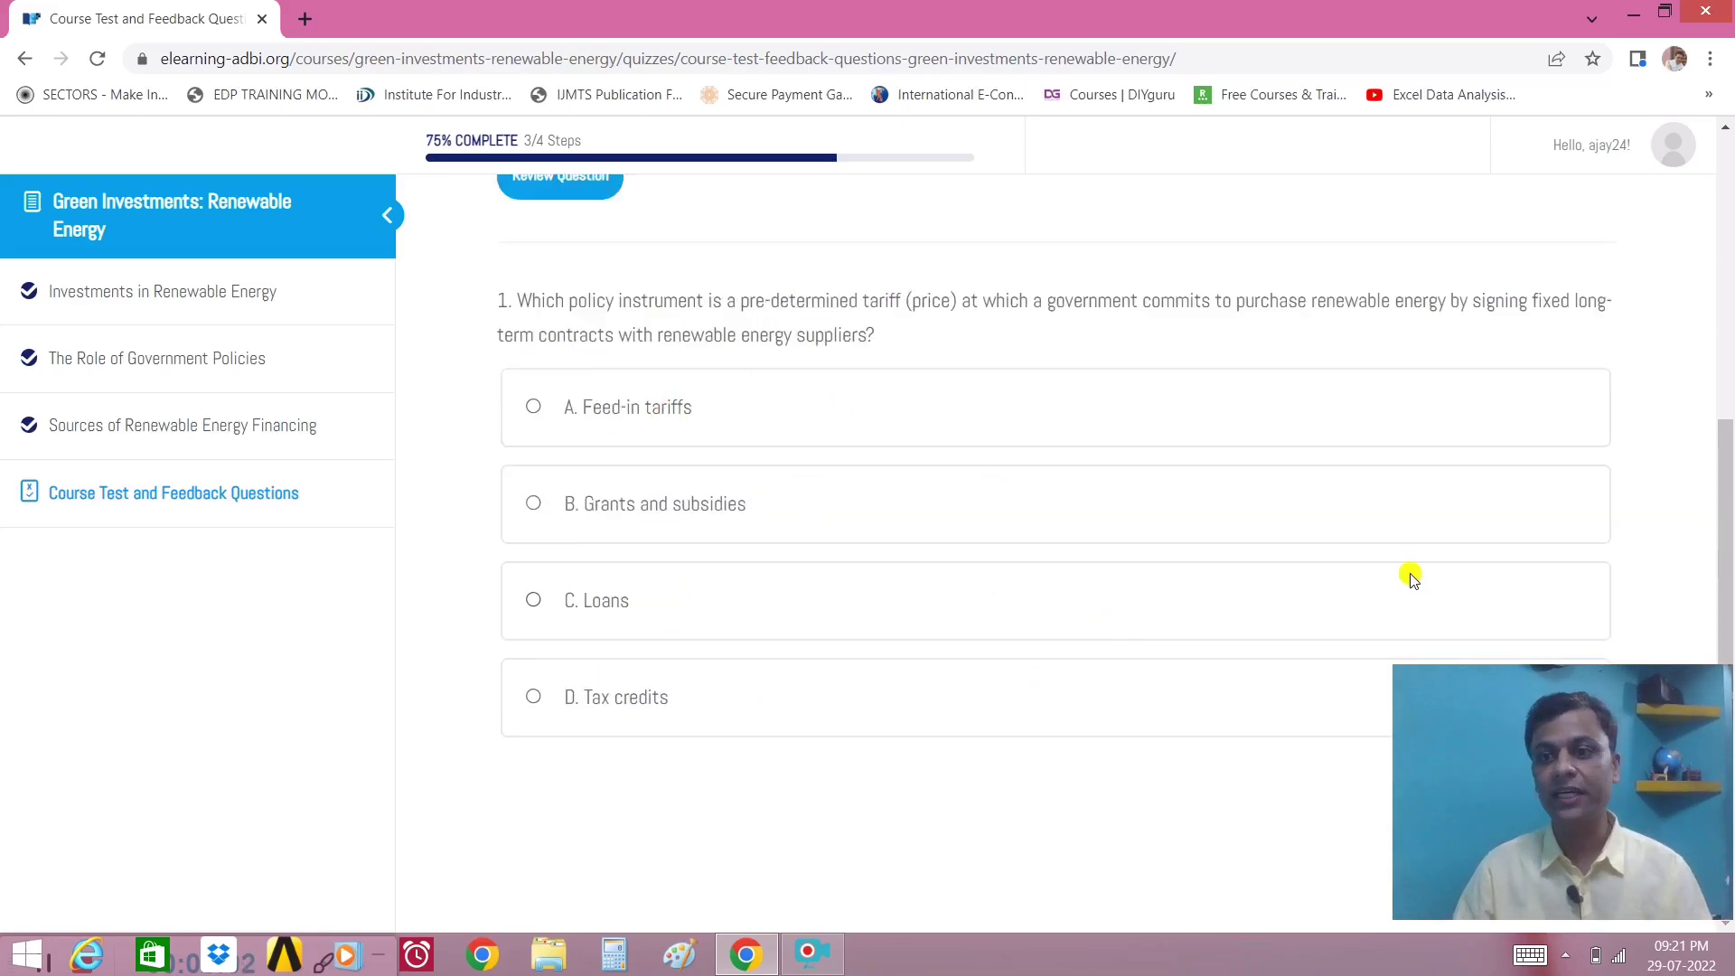
{"action": "left_click_drag", "start_coordinate": [1562, 781], "coordinate": [1551, 546]}
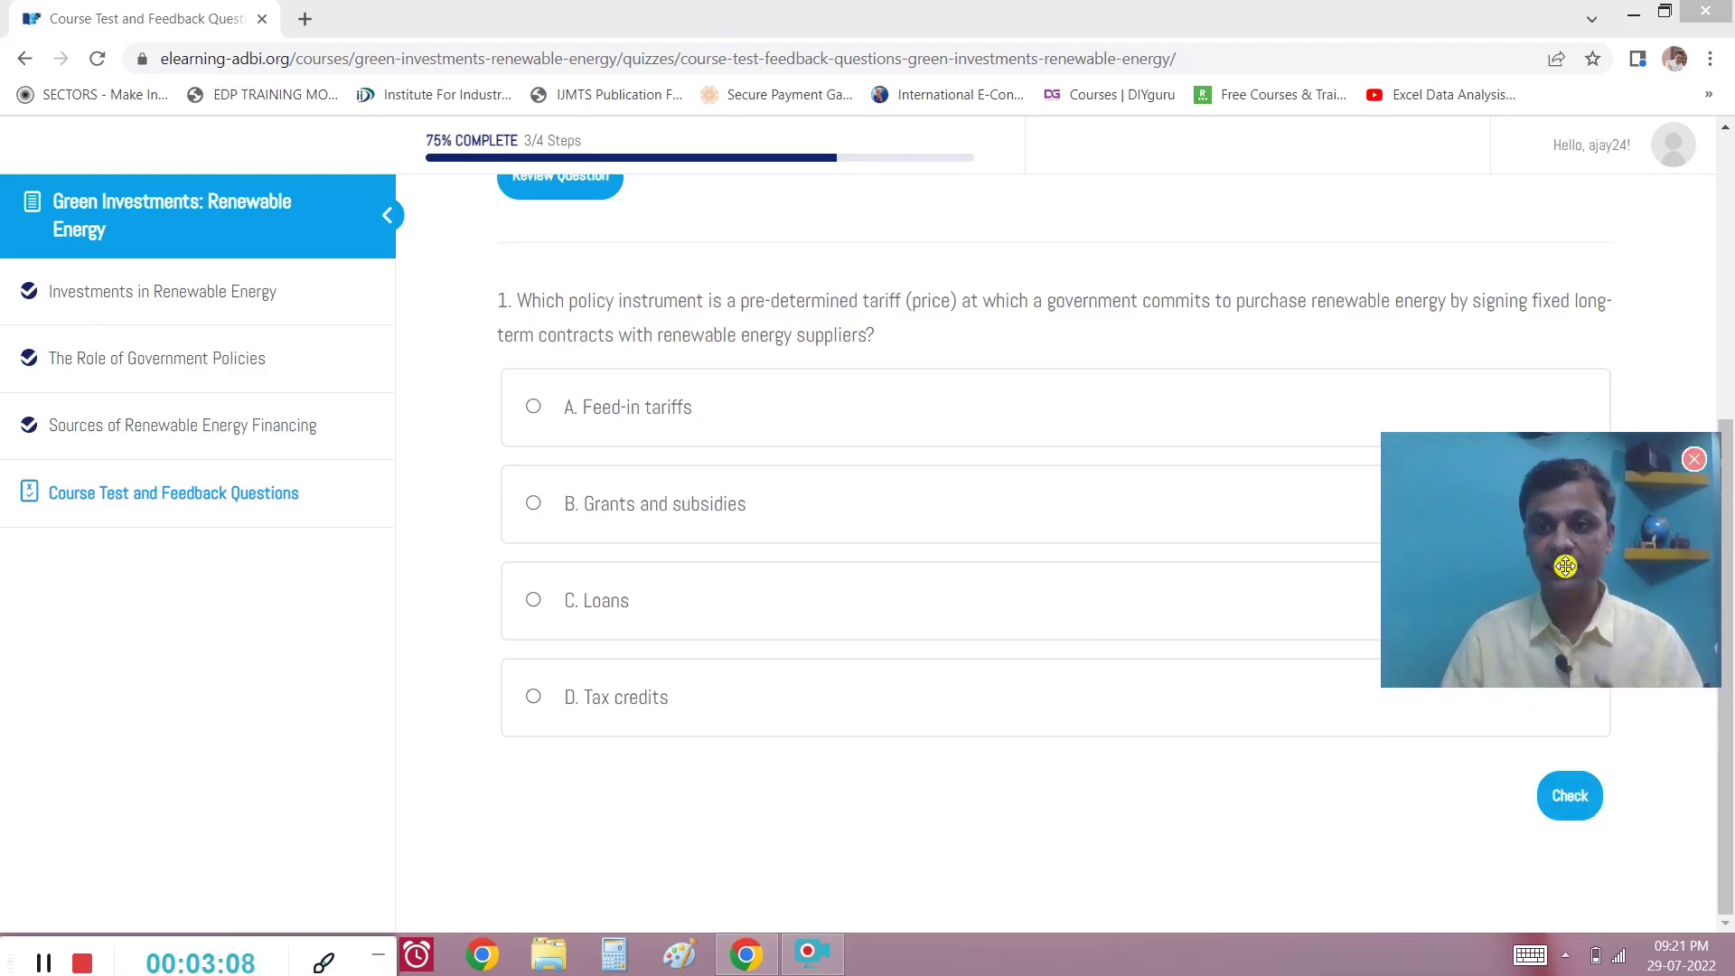
{"action": "left_click_drag", "start_coordinate": [1565, 570], "coordinate": [1570, 780]}
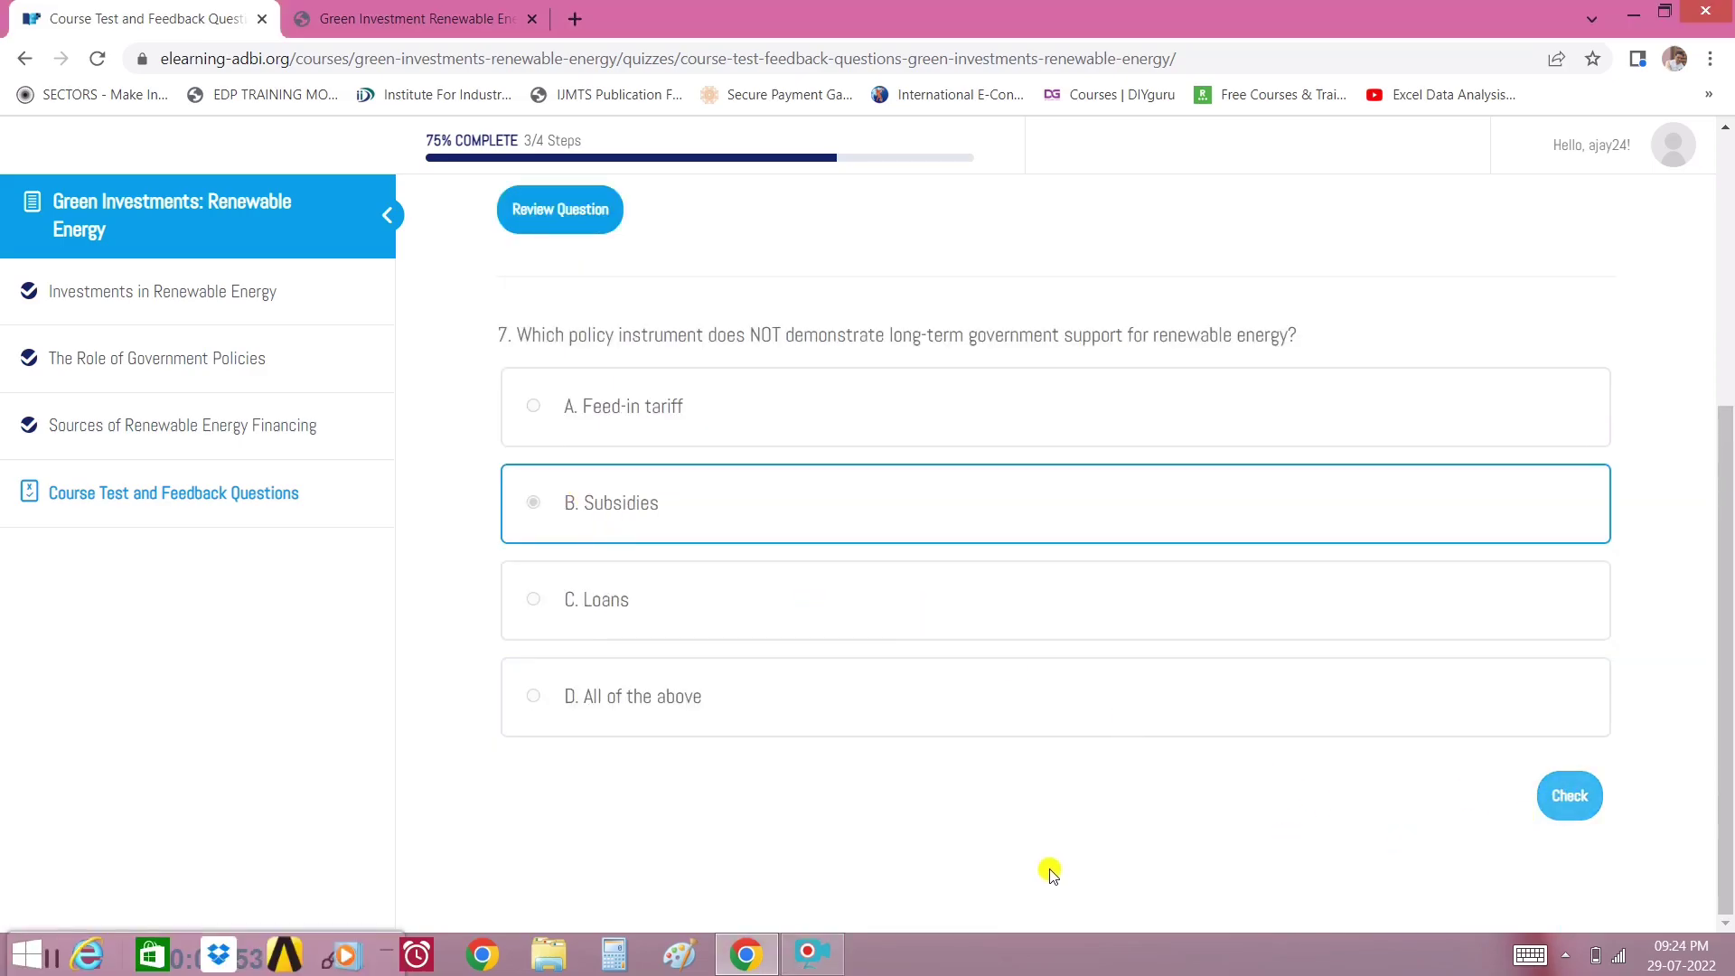
Submit Subsidies as the answer to question 7 of the course test and continue to question 8
{"action": "key", "text": "Return"}
{"action": "left_click", "coordinate": [1585, 796]}
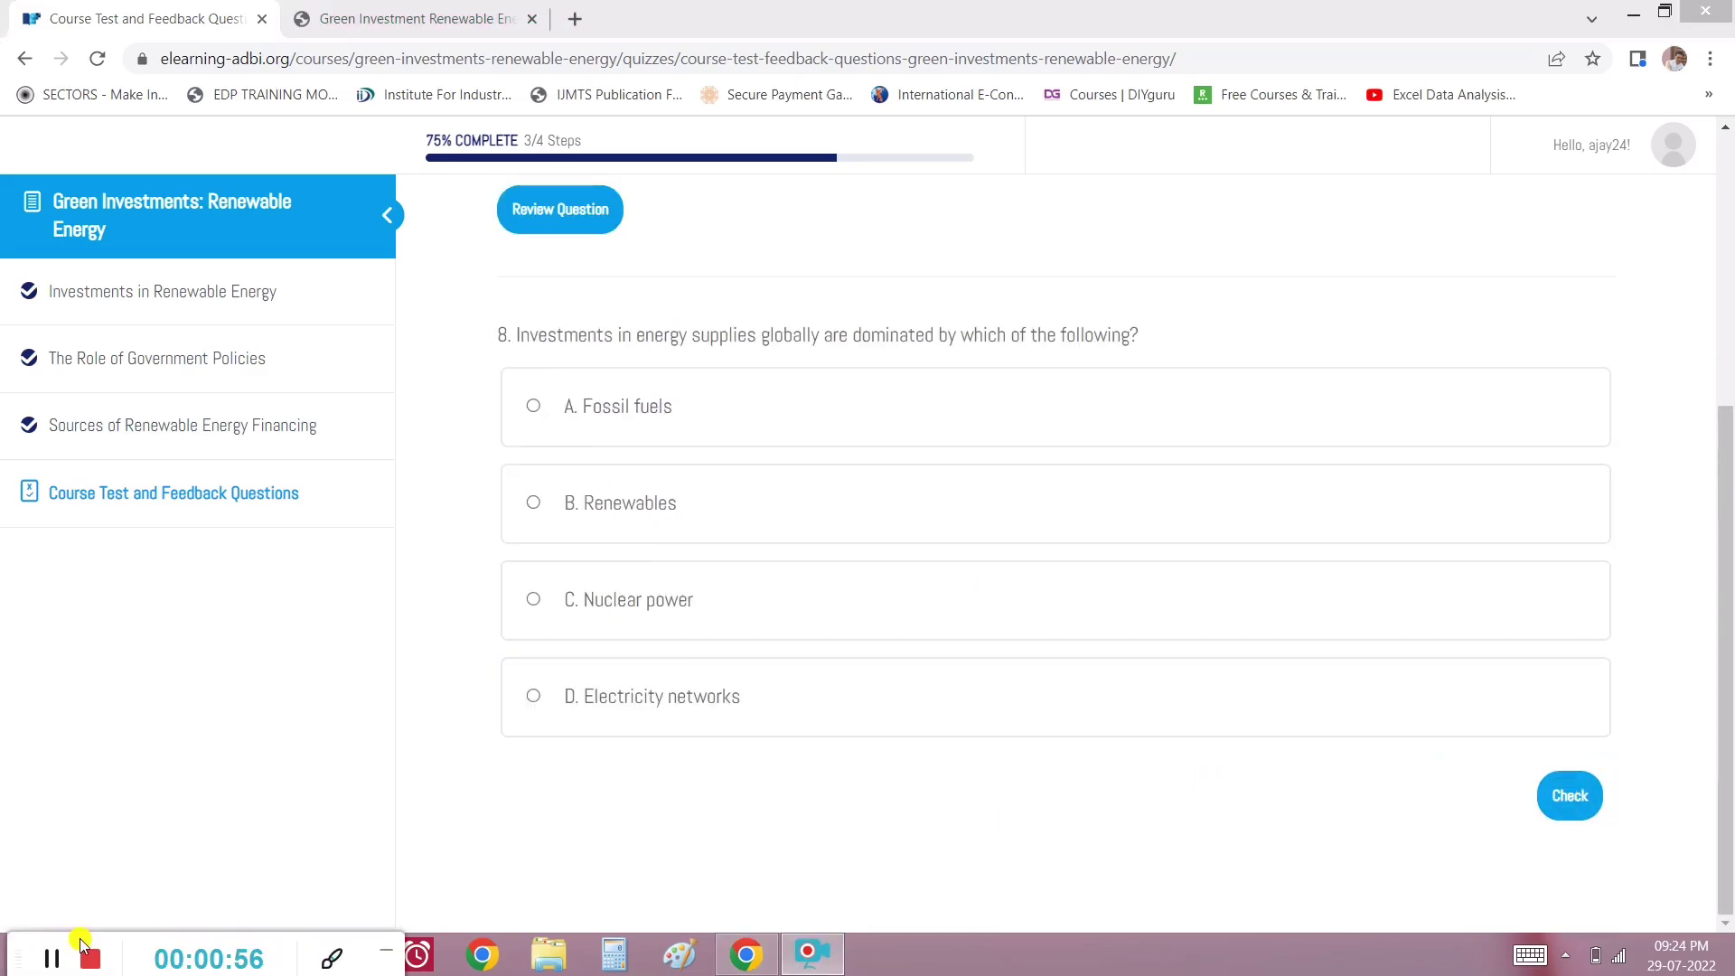
{"action": "key", "text": "space"}
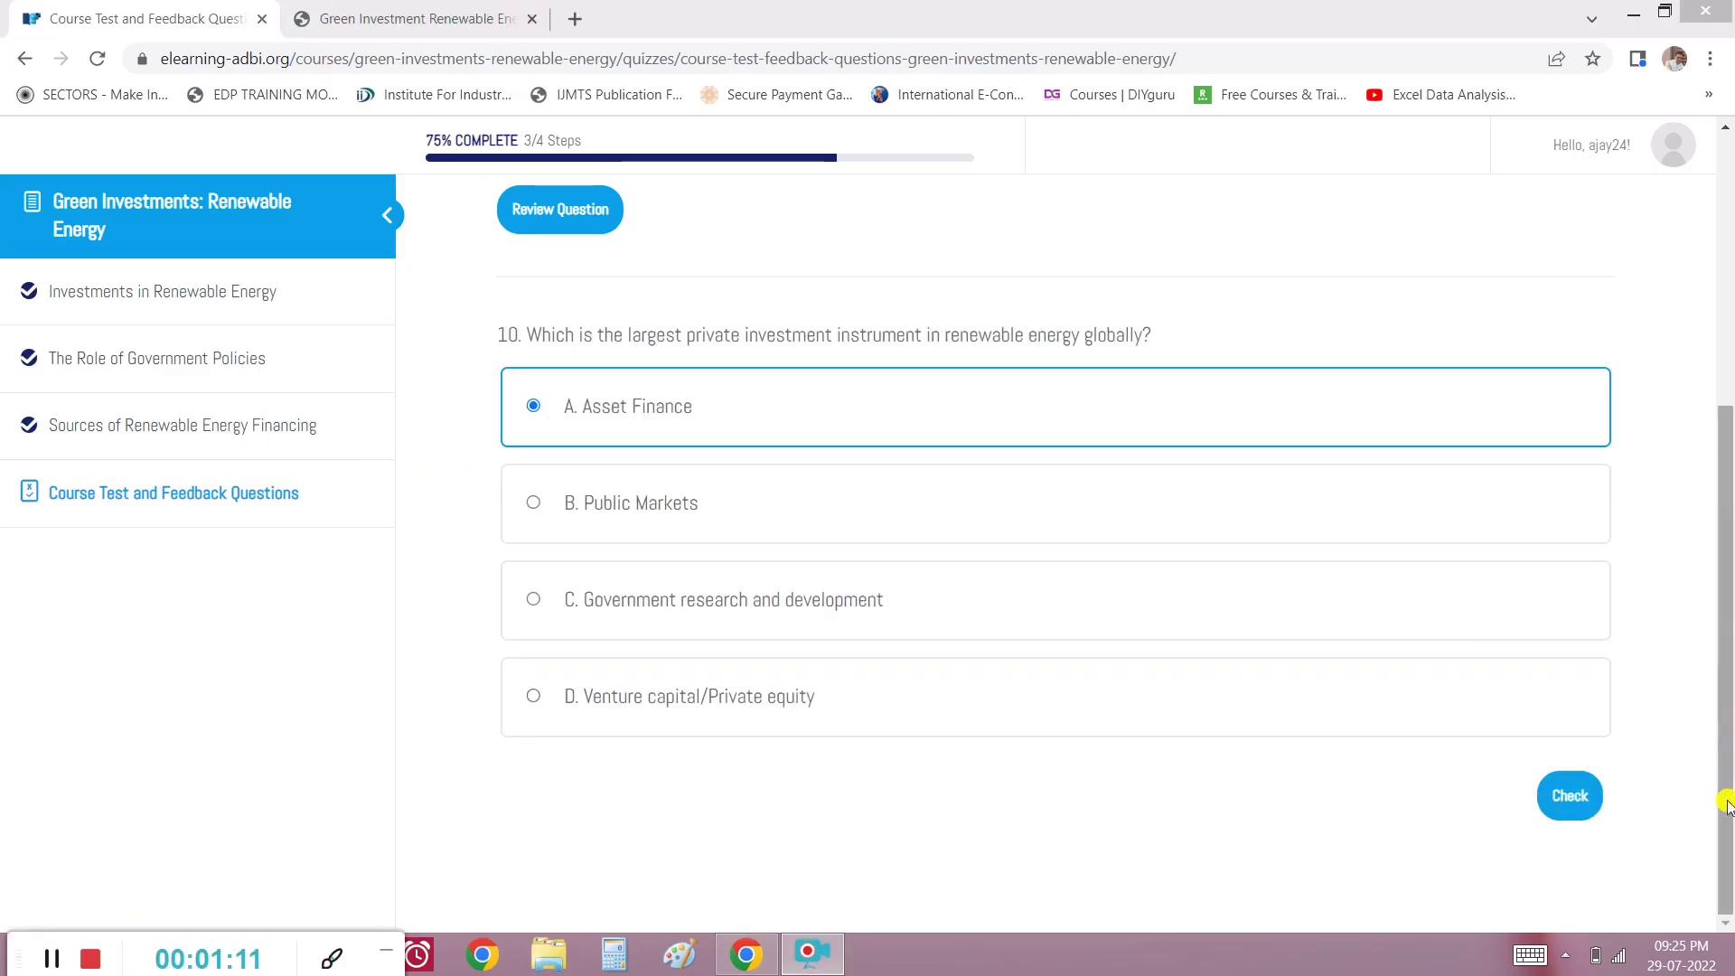
Submit Asset Finance as the answer to question 10 and continue to the next question
{"action": "left_click", "coordinate": [1587, 807]}
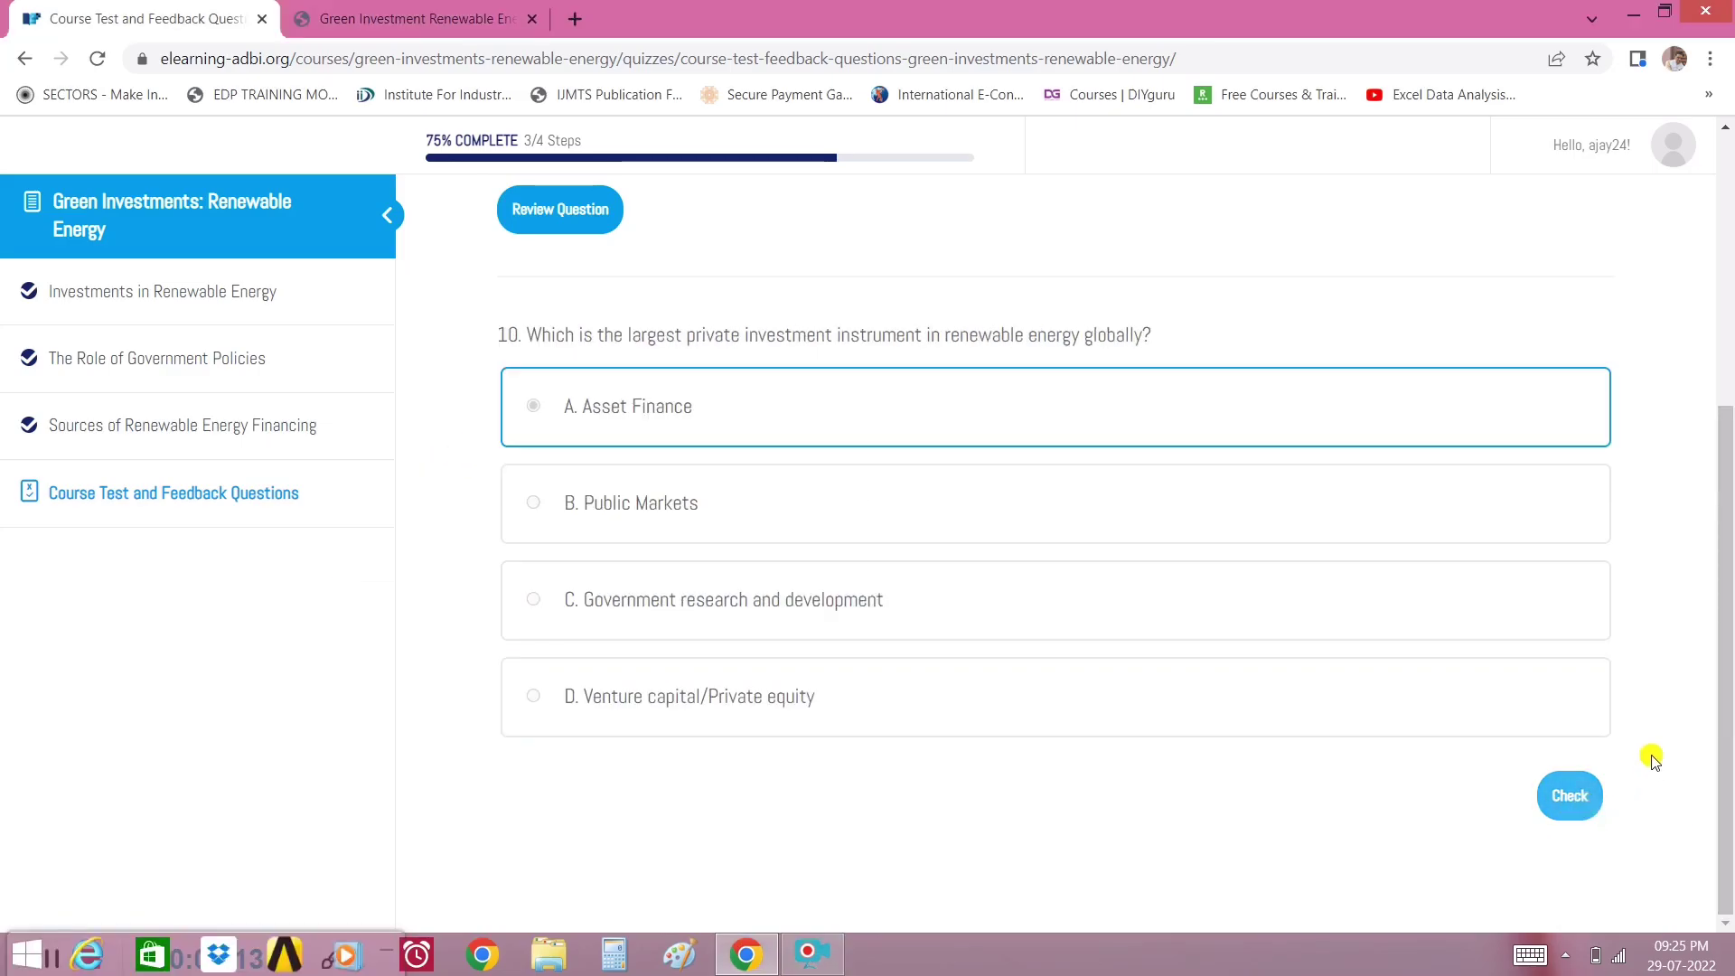
{"action": "scroll", "coordinate": [1657, 766], "scroll_direction": "down", "scroll_amount": 1}
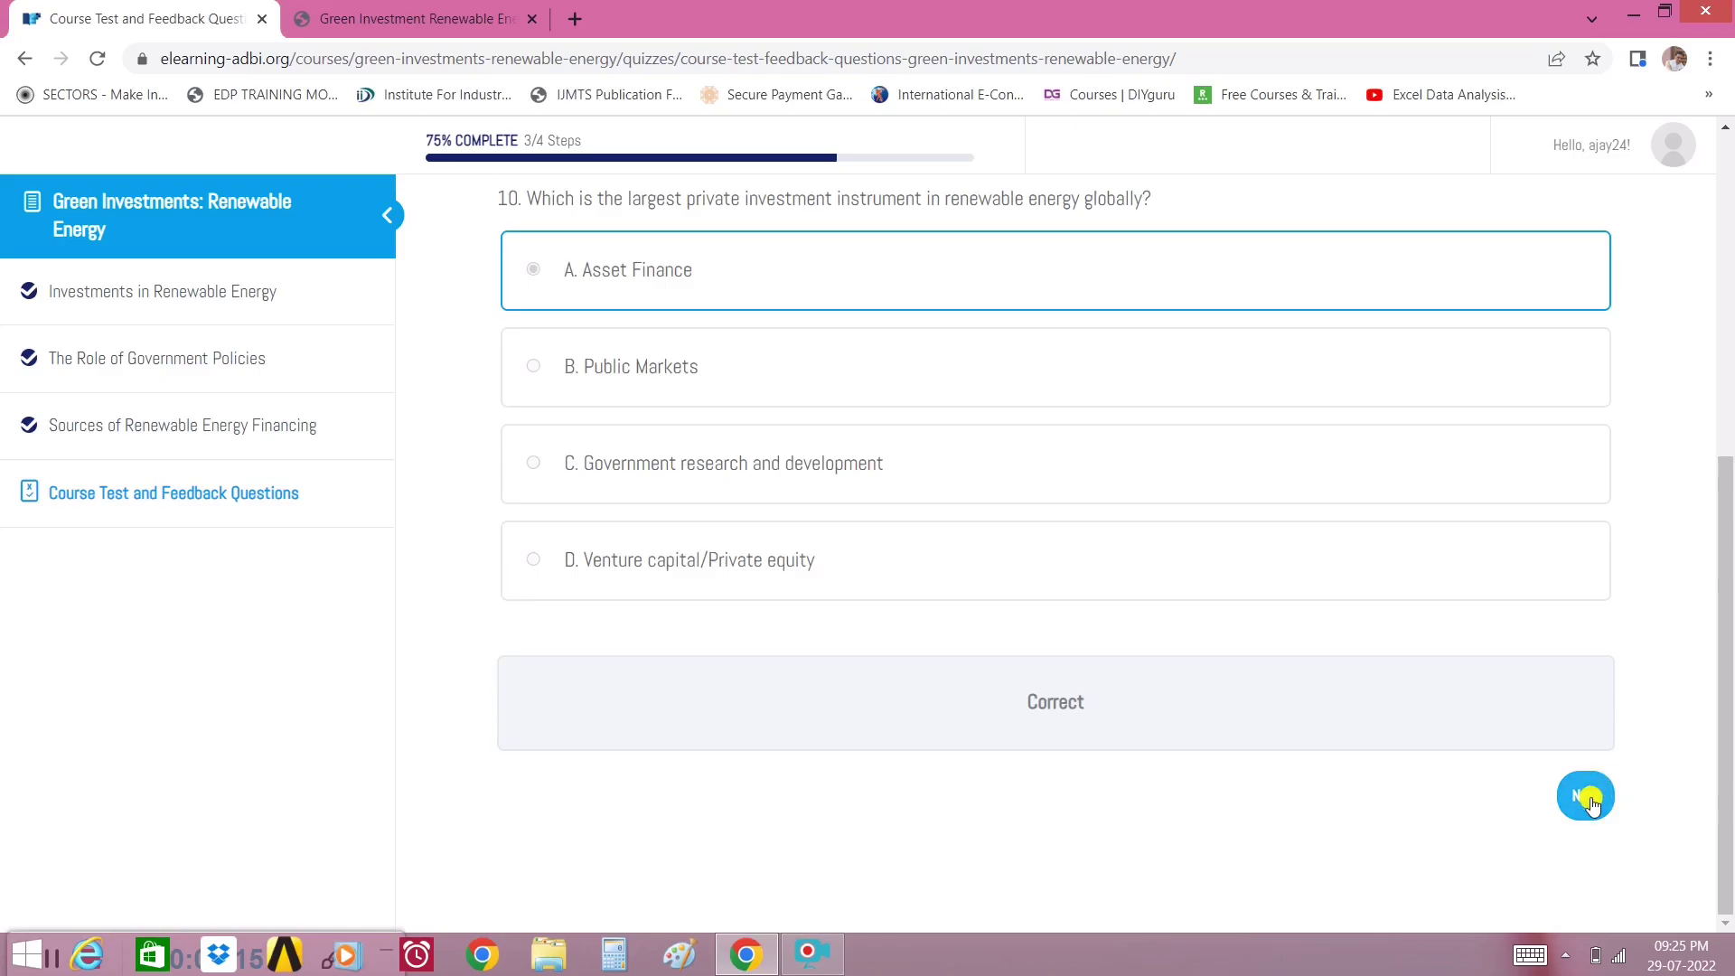
{"action": "left_click", "coordinate": [1585, 794]}
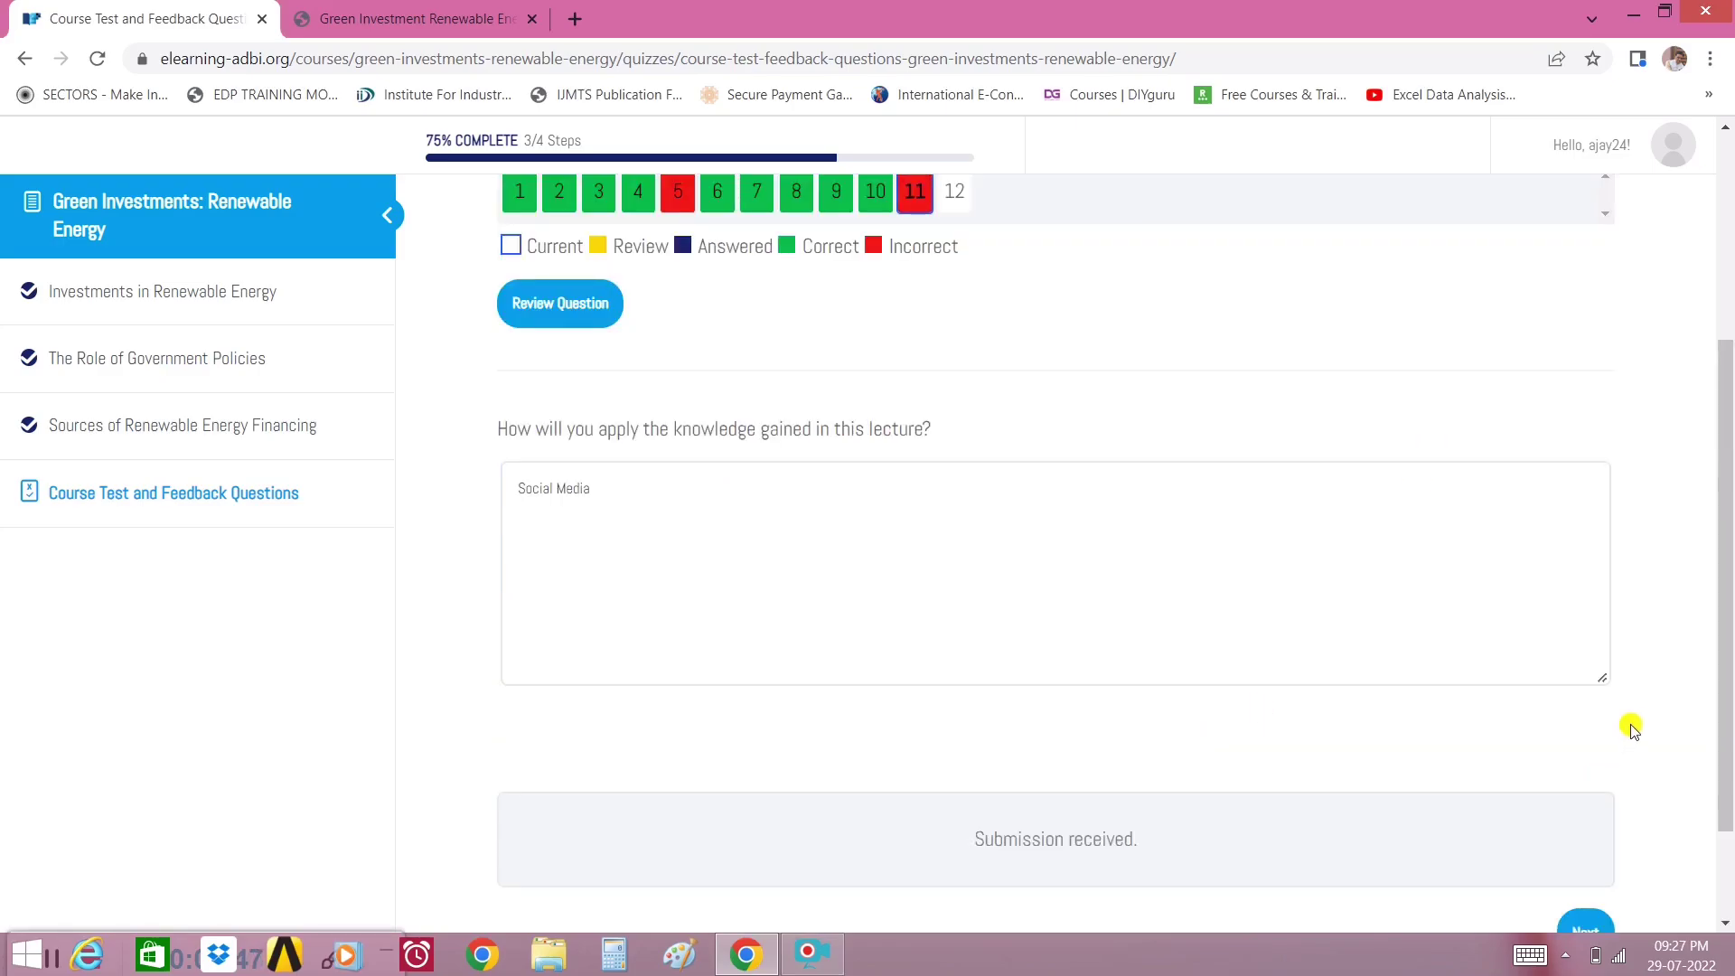
Submit "Social Media" as the answer on applying the knowledge gained and continue to question 12
{"action": "scroll", "coordinate": [1634, 731], "scroll_direction": "down", "scroll_amount": 1}
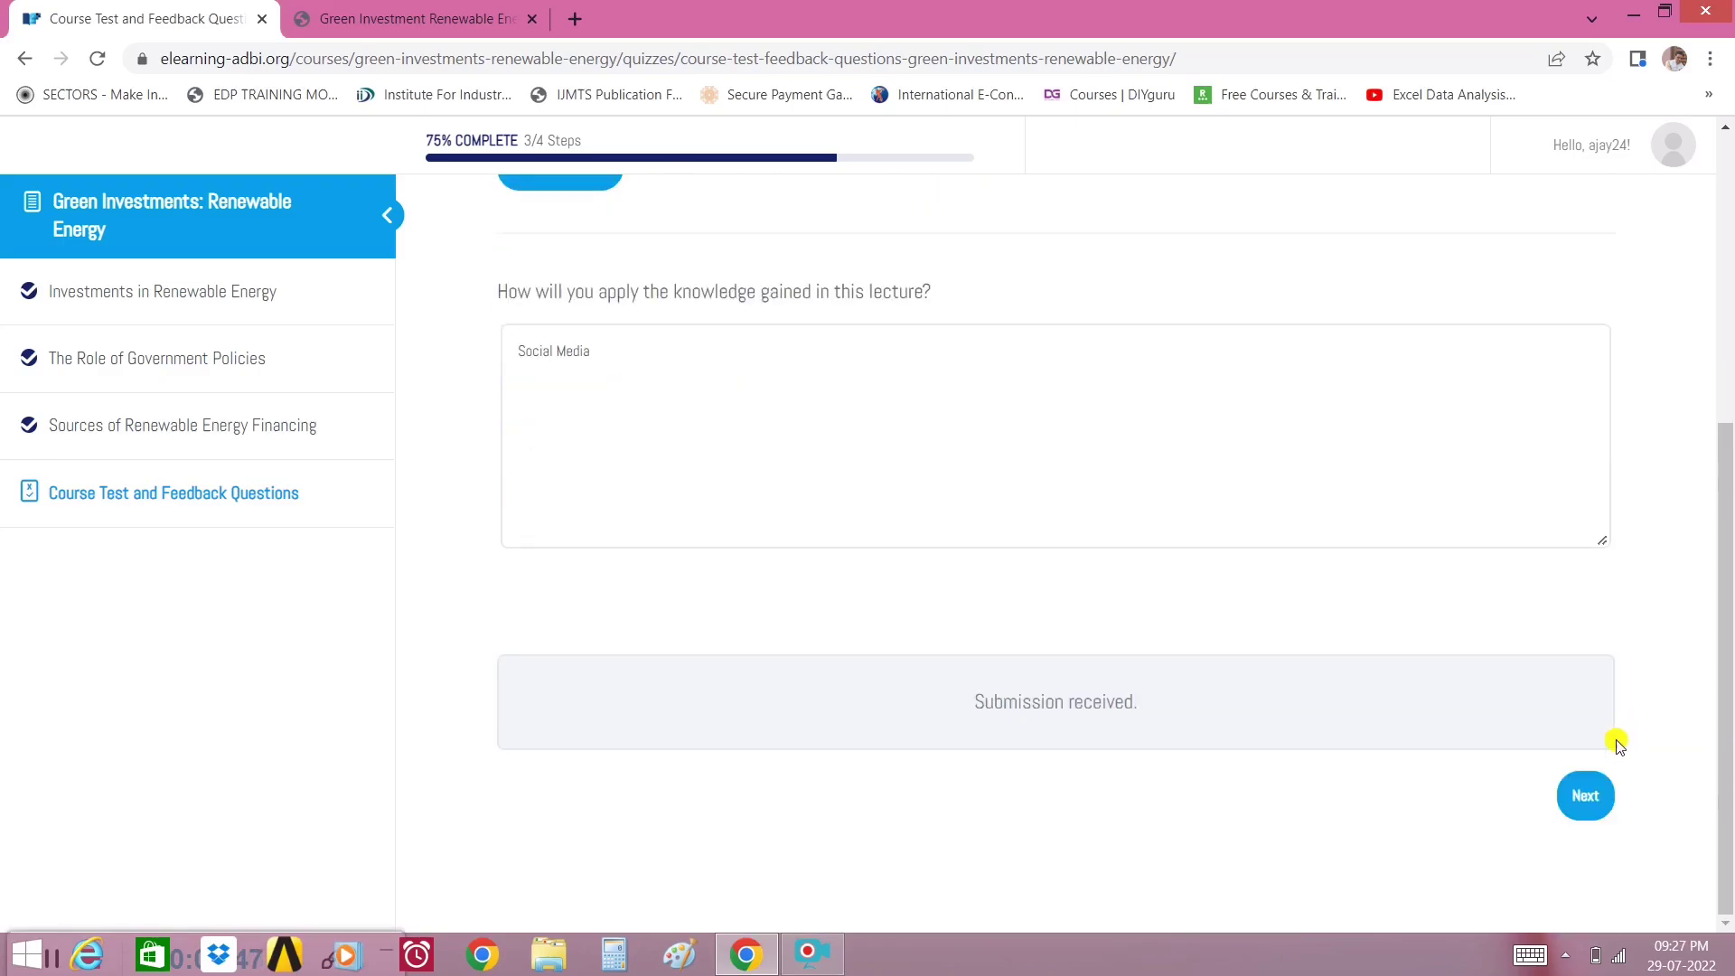
{"action": "left_click", "coordinate": [1591, 793]}
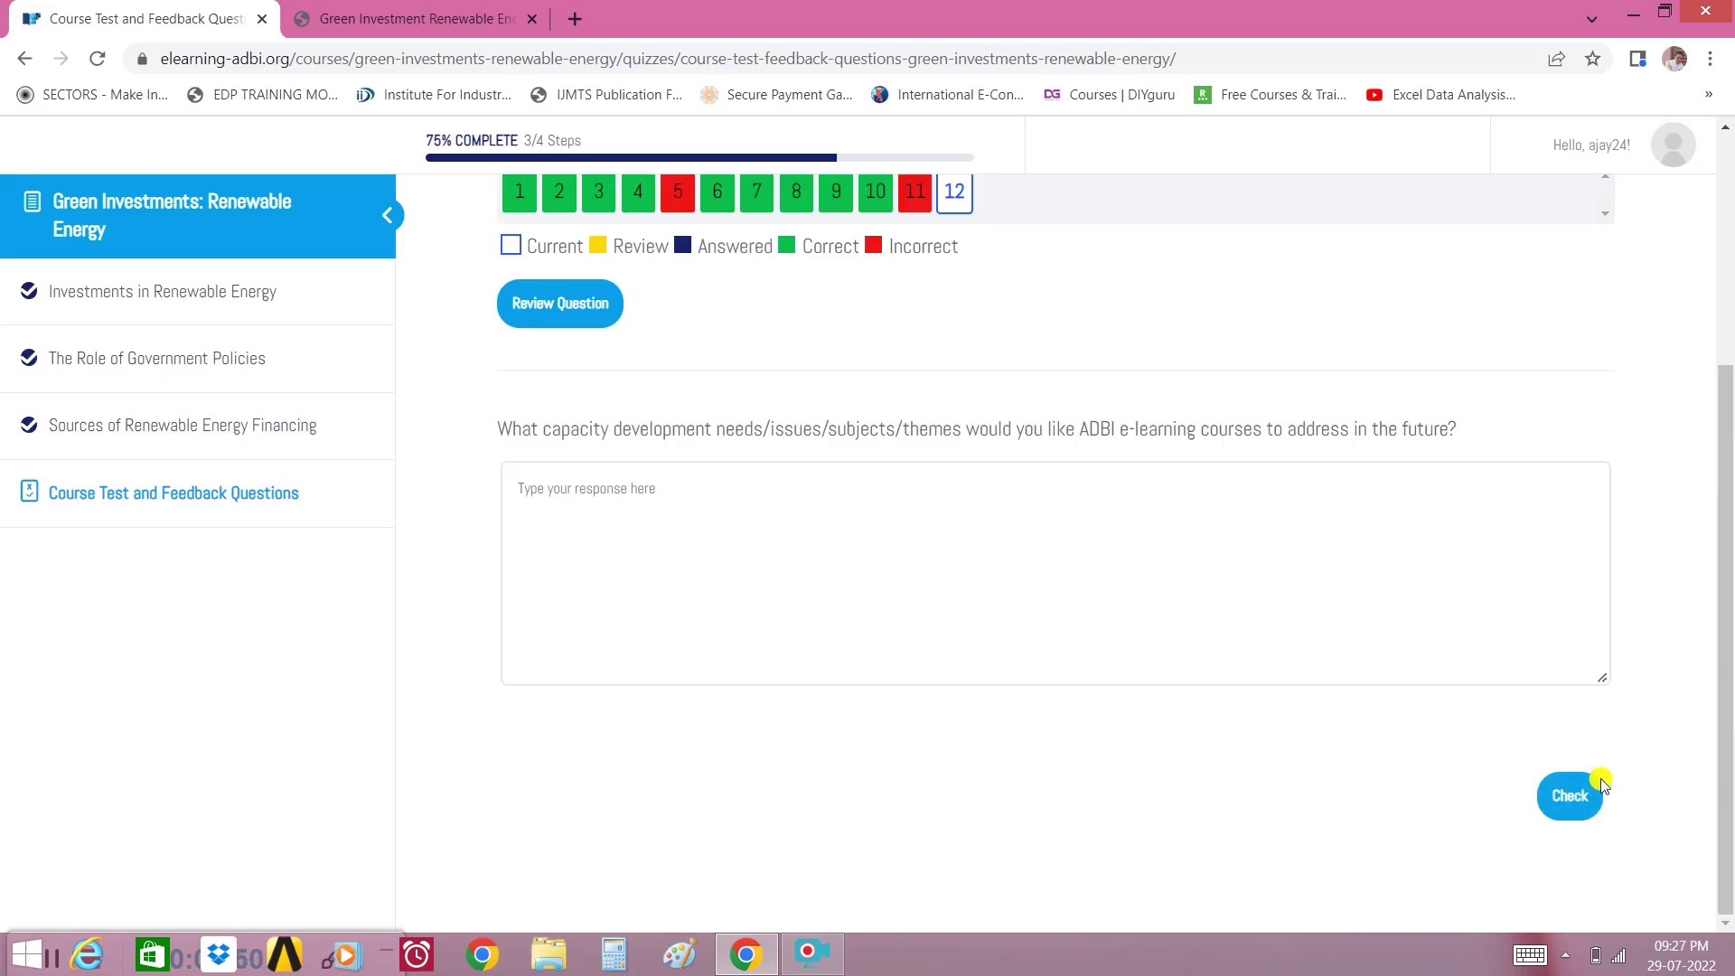
{"action": "scroll", "coordinate": [1600, 778], "scroll_direction": "up", "scroll_amount": 1}
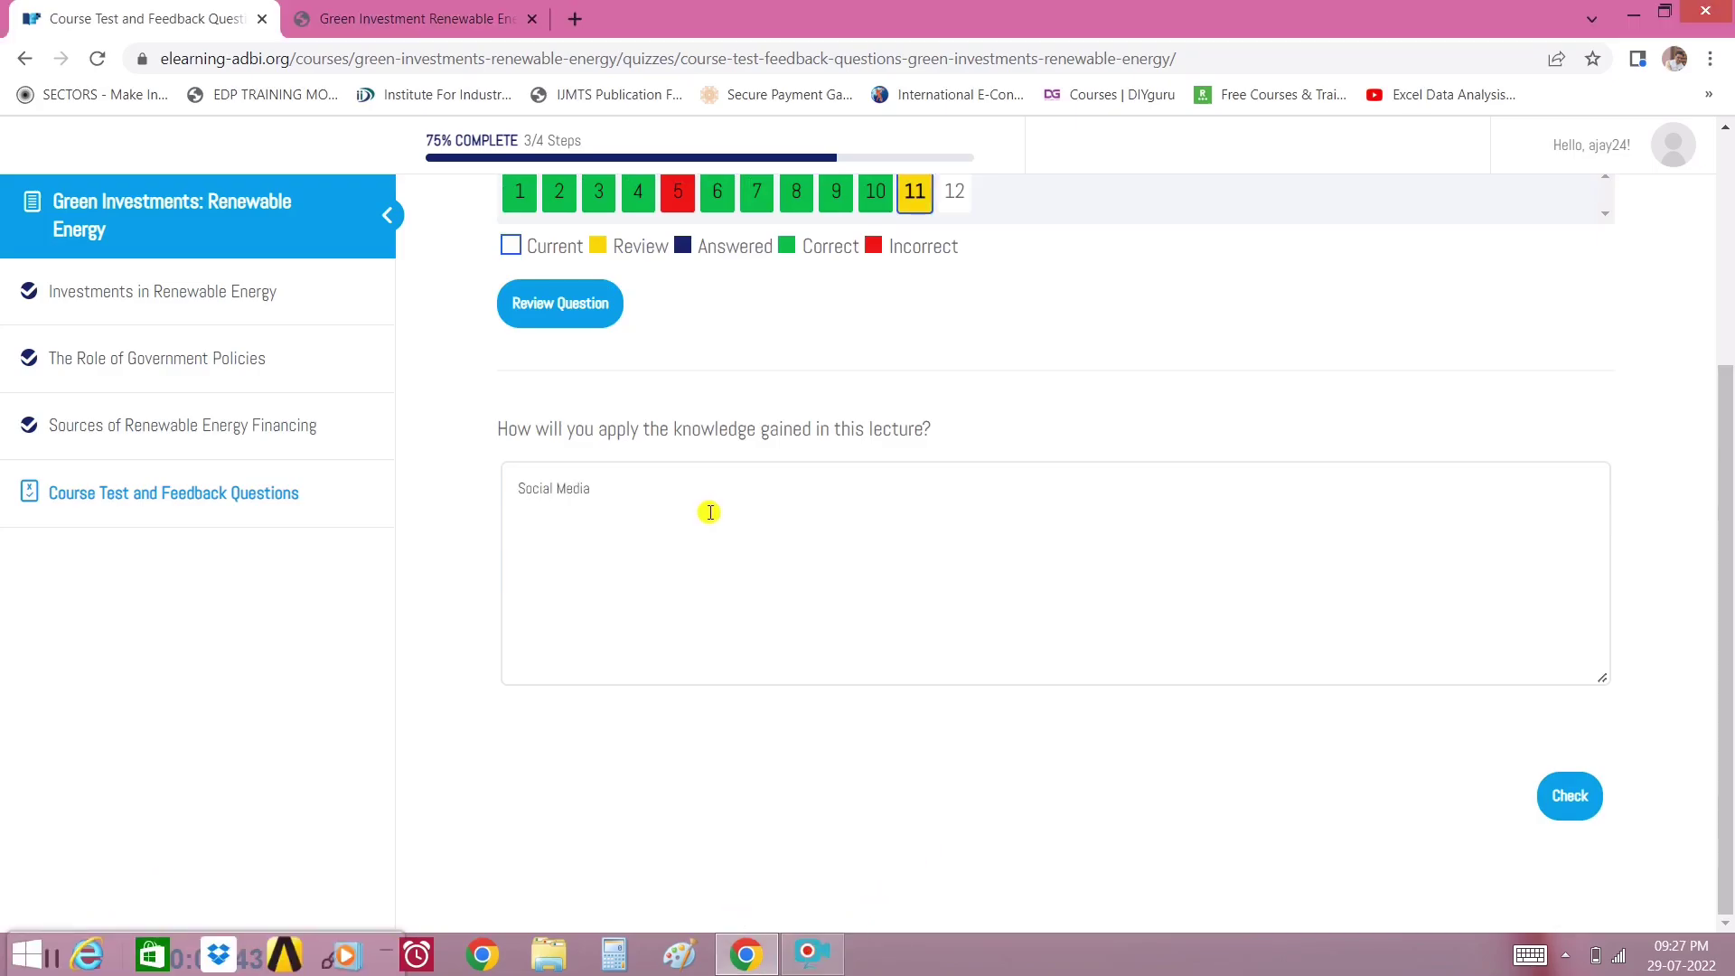
{"action": "left_click", "coordinate": [1570, 796]}
{"action": "left_click", "coordinate": [1587, 795]}
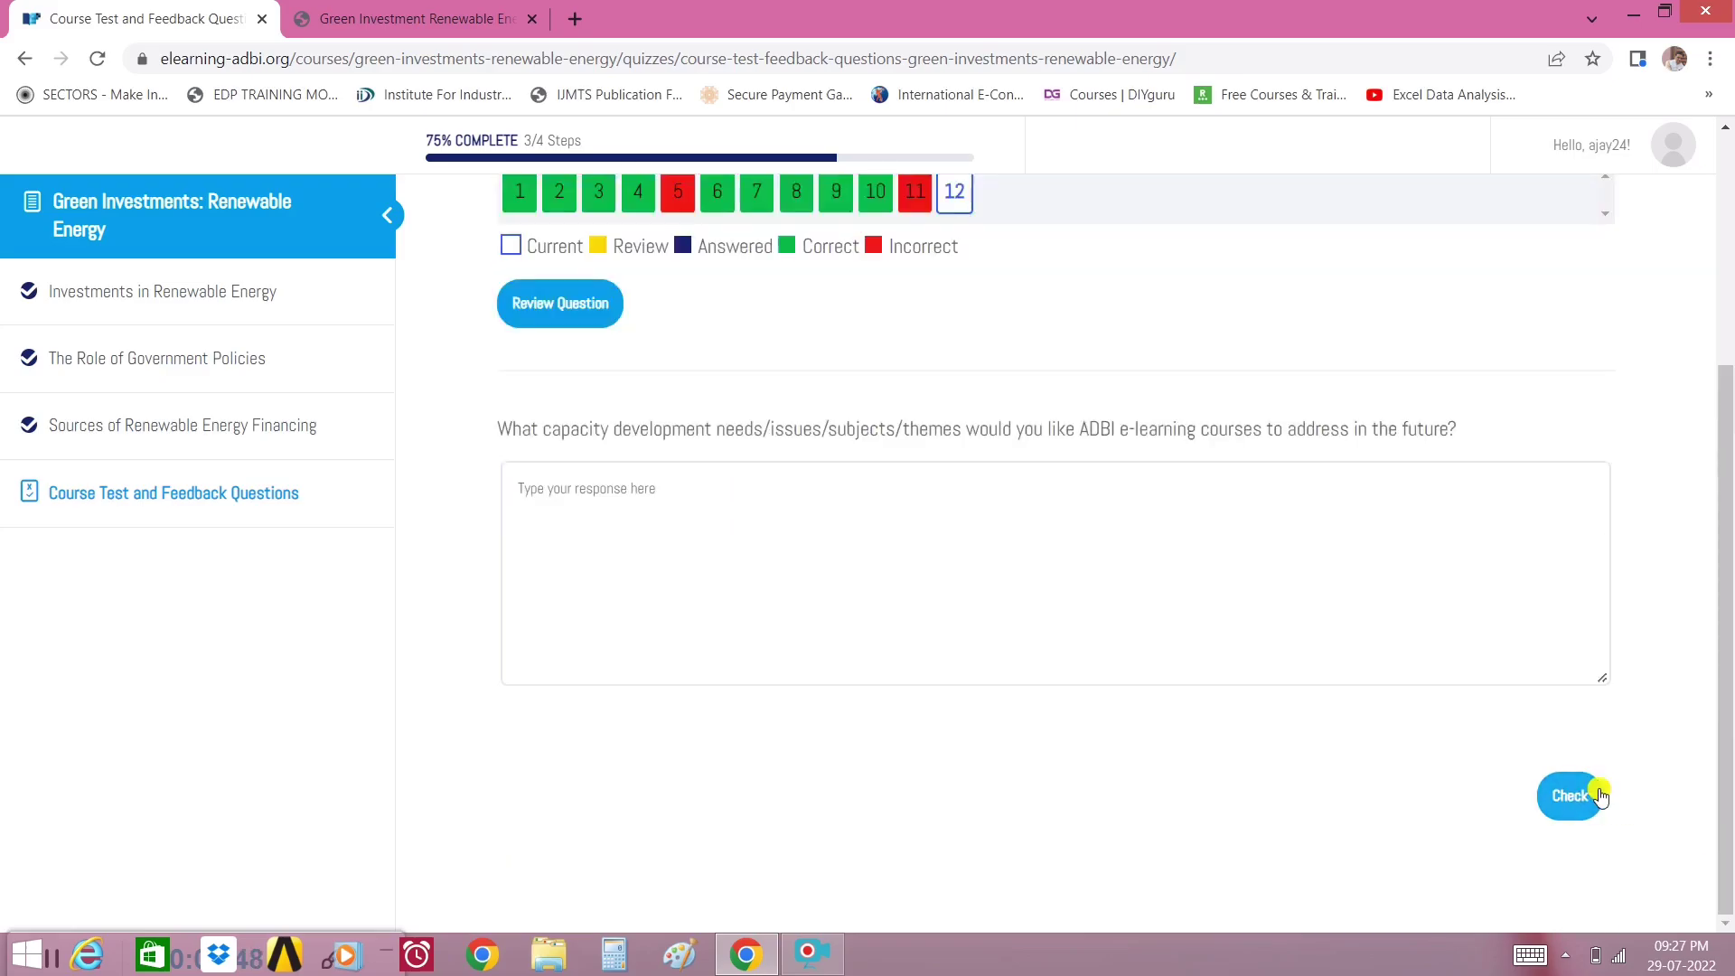
Answer the question about themes for future ADBI e-learning courses with "Entrepreneurs" and submit it
{"action": "left_click", "coordinate": [746, 619]}
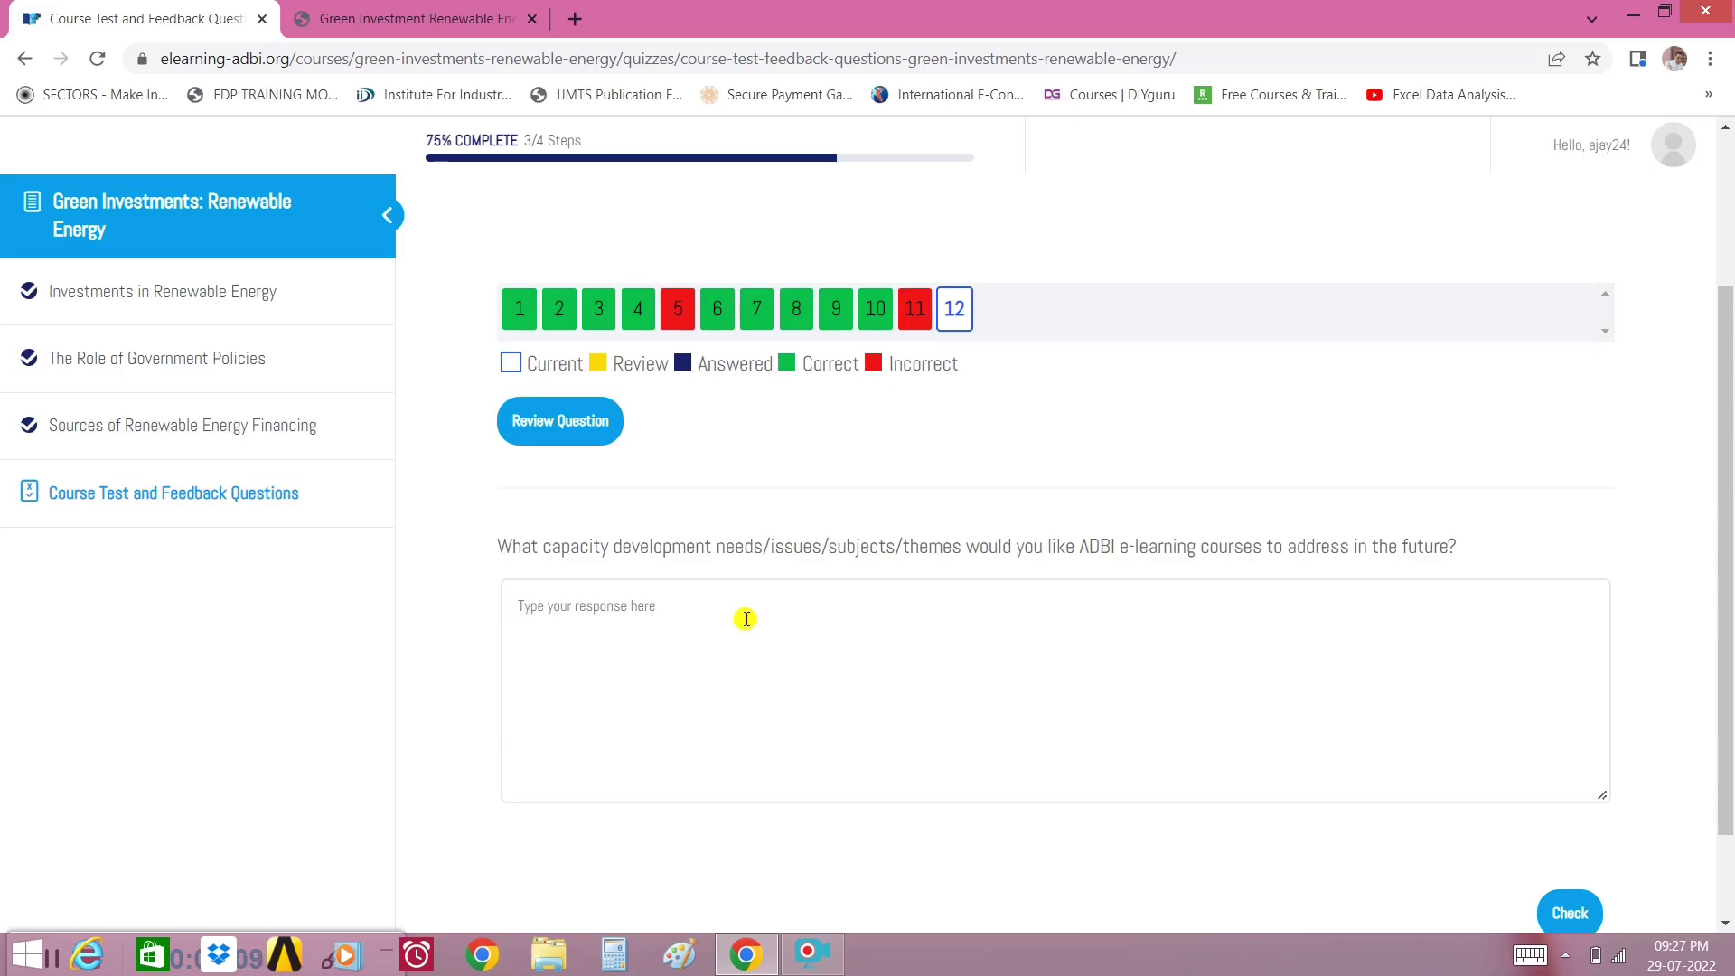
{"action": "type", "text": "Entrepreneurs"}
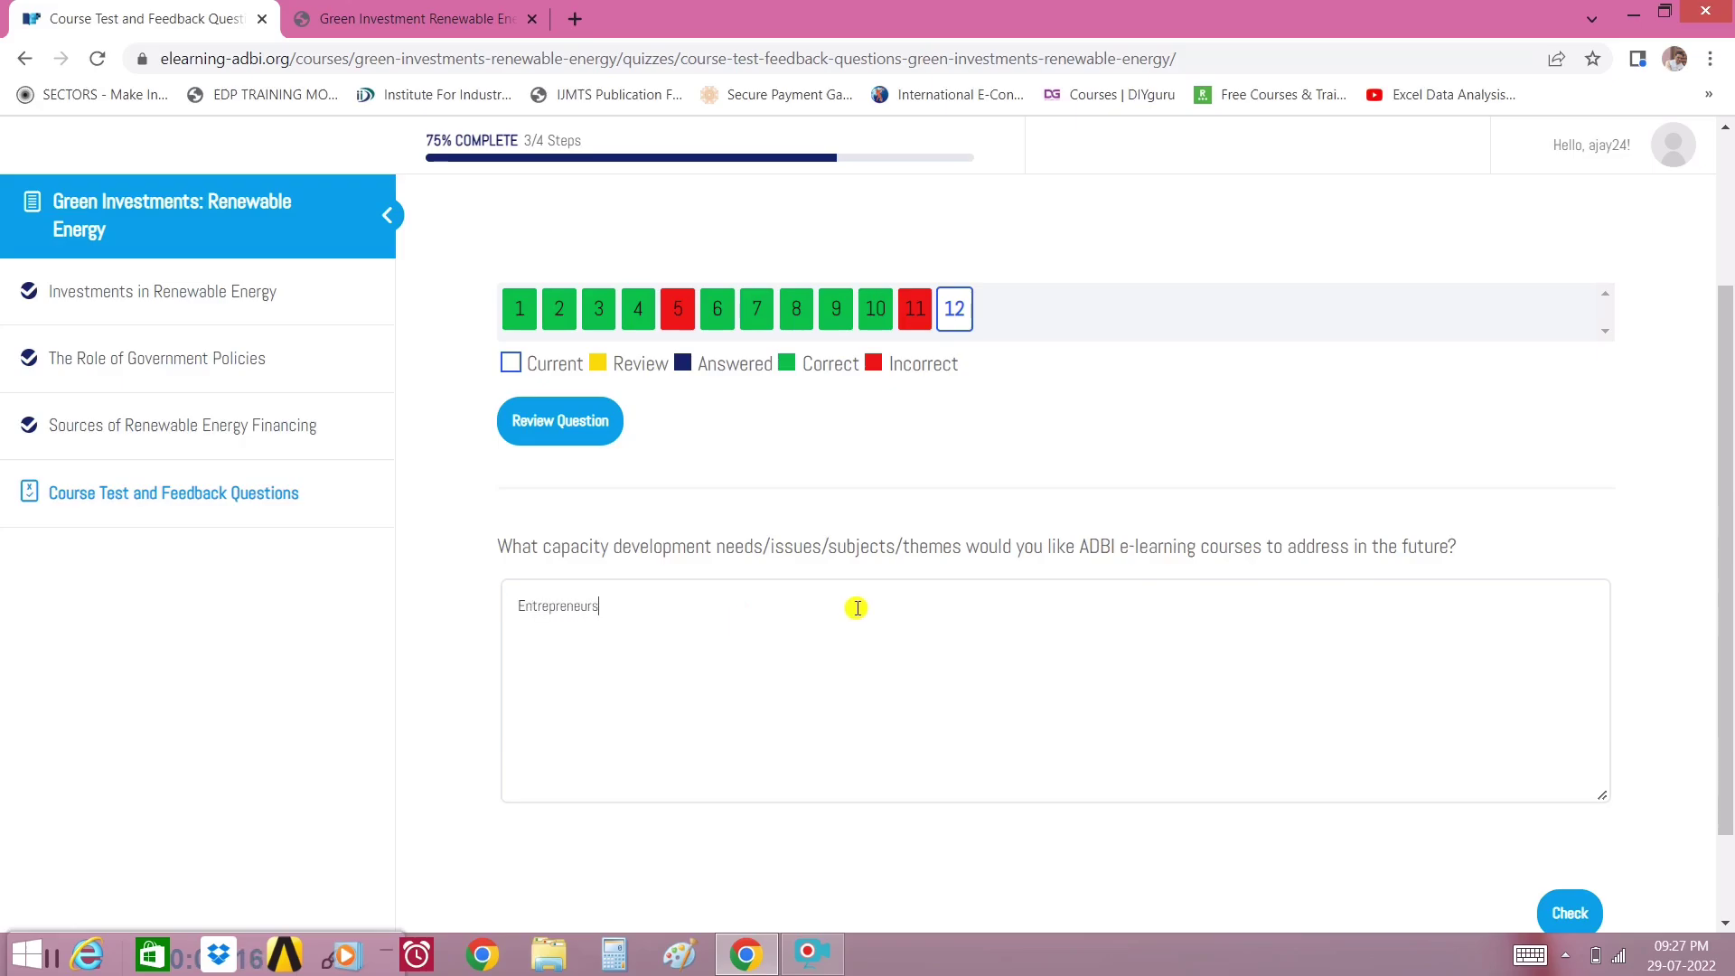
{"action": "right_click", "coordinate": [583, 608]}
{"action": "left_click", "coordinate": [617, 625]}
{"action": "scroll", "coordinate": [1150, 580], "scroll_direction": "down", "scroll_amount": 2}
{"action": "left_click", "coordinate": [1551, 775]}
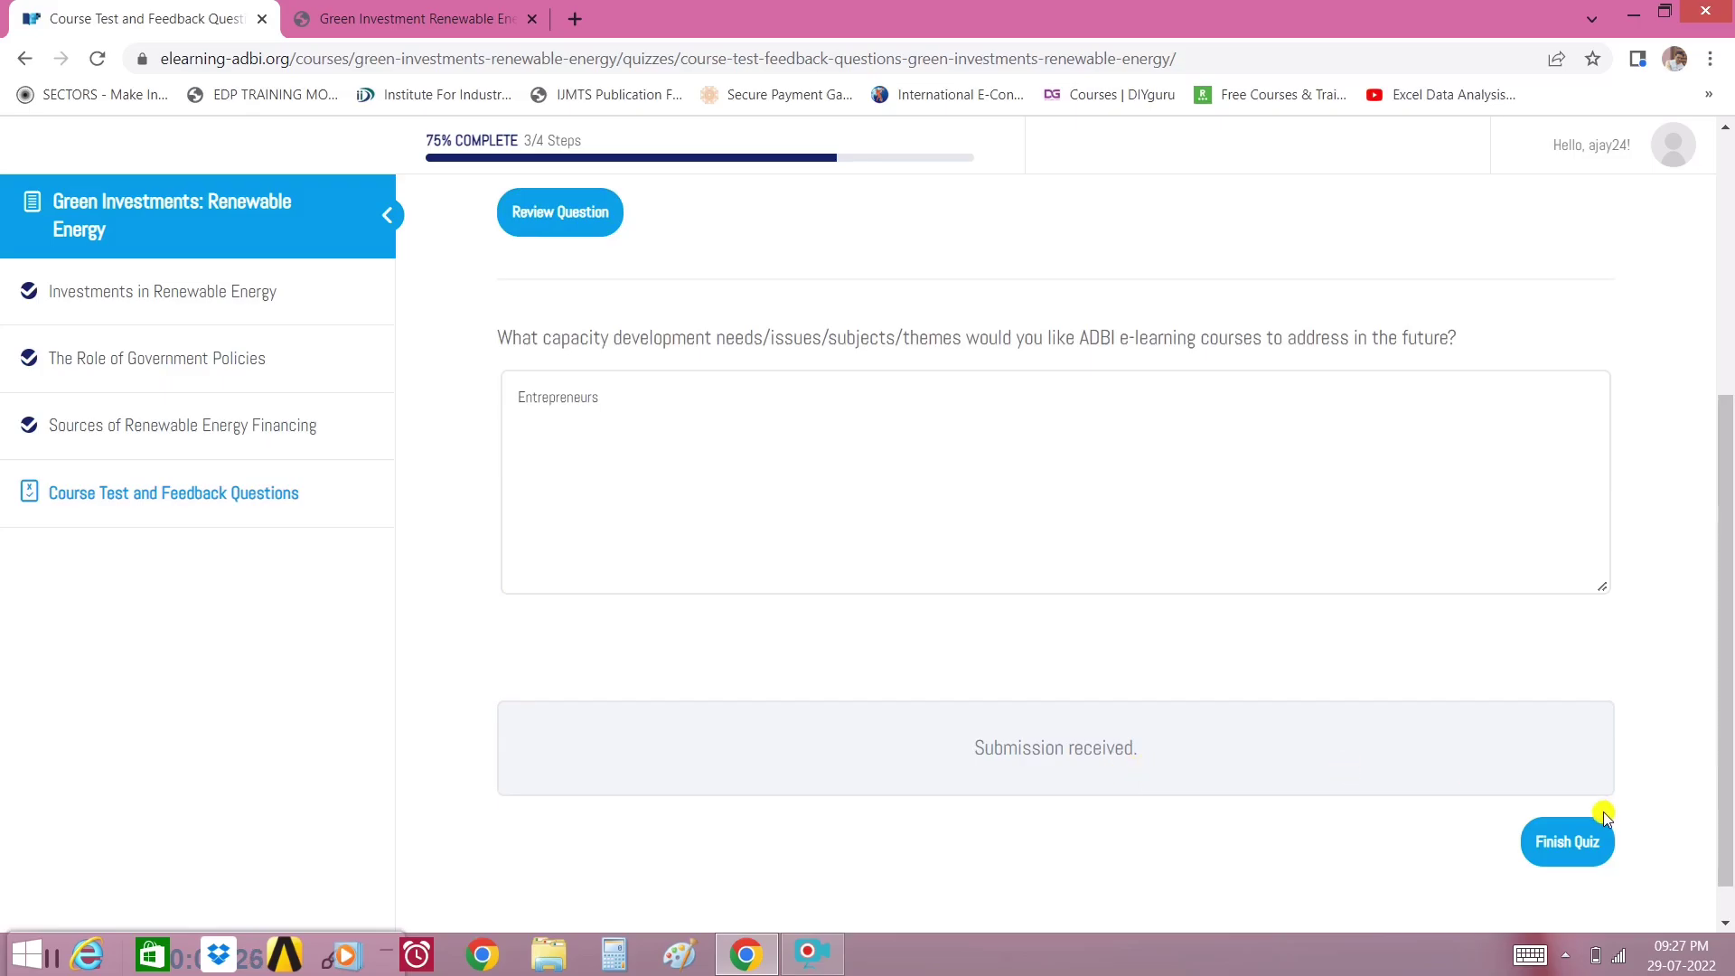
Finish the Course Test and Feedback Questions quiz to get its results
{"action": "left_click", "coordinate": [1588, 840]}
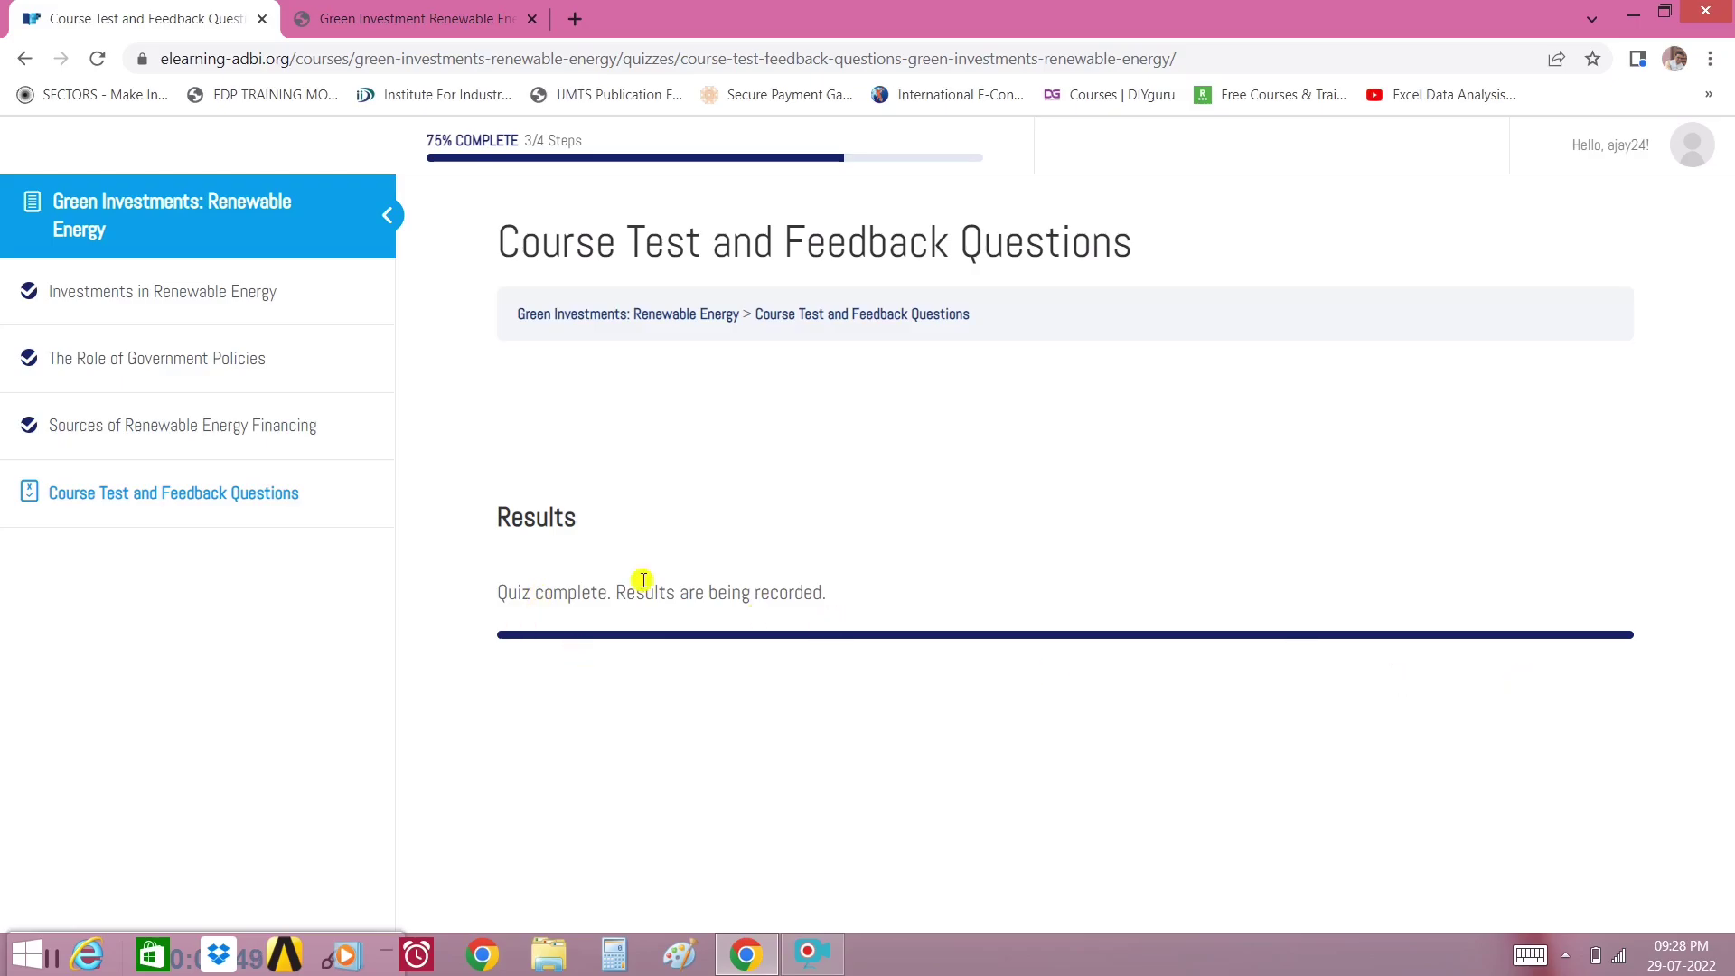
{"action": "triple_click", "coordinate": [561, 598]}
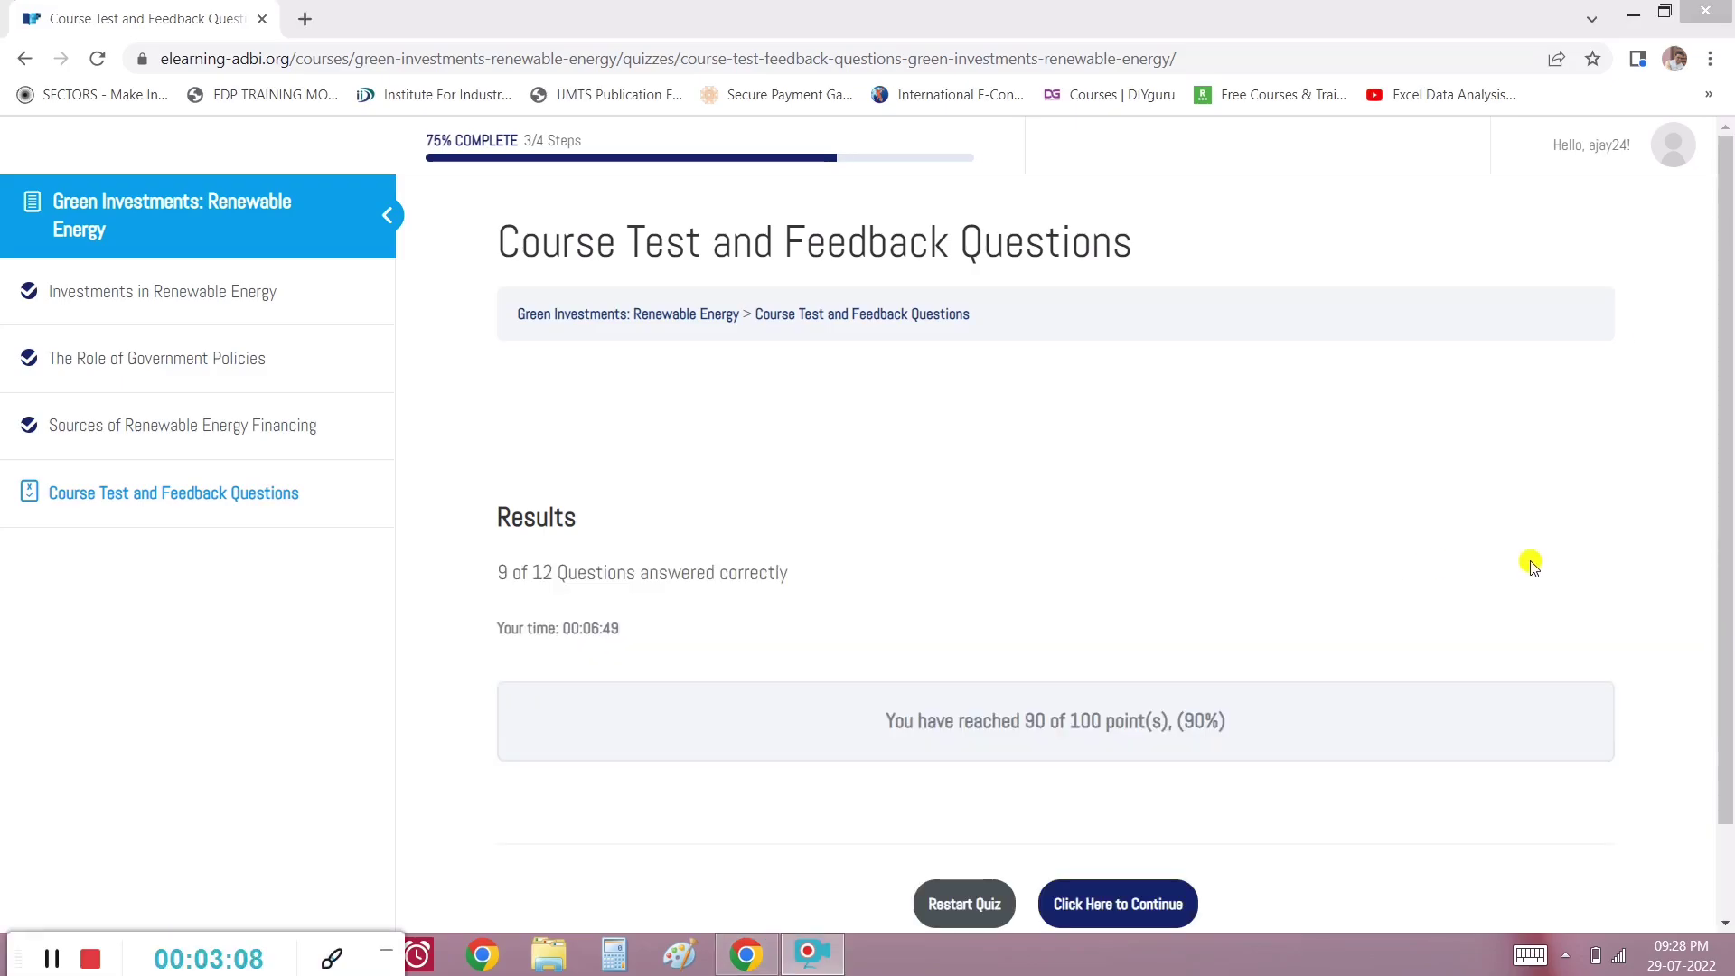
{"action": "left_click", "coordinate": [1573, 565]}
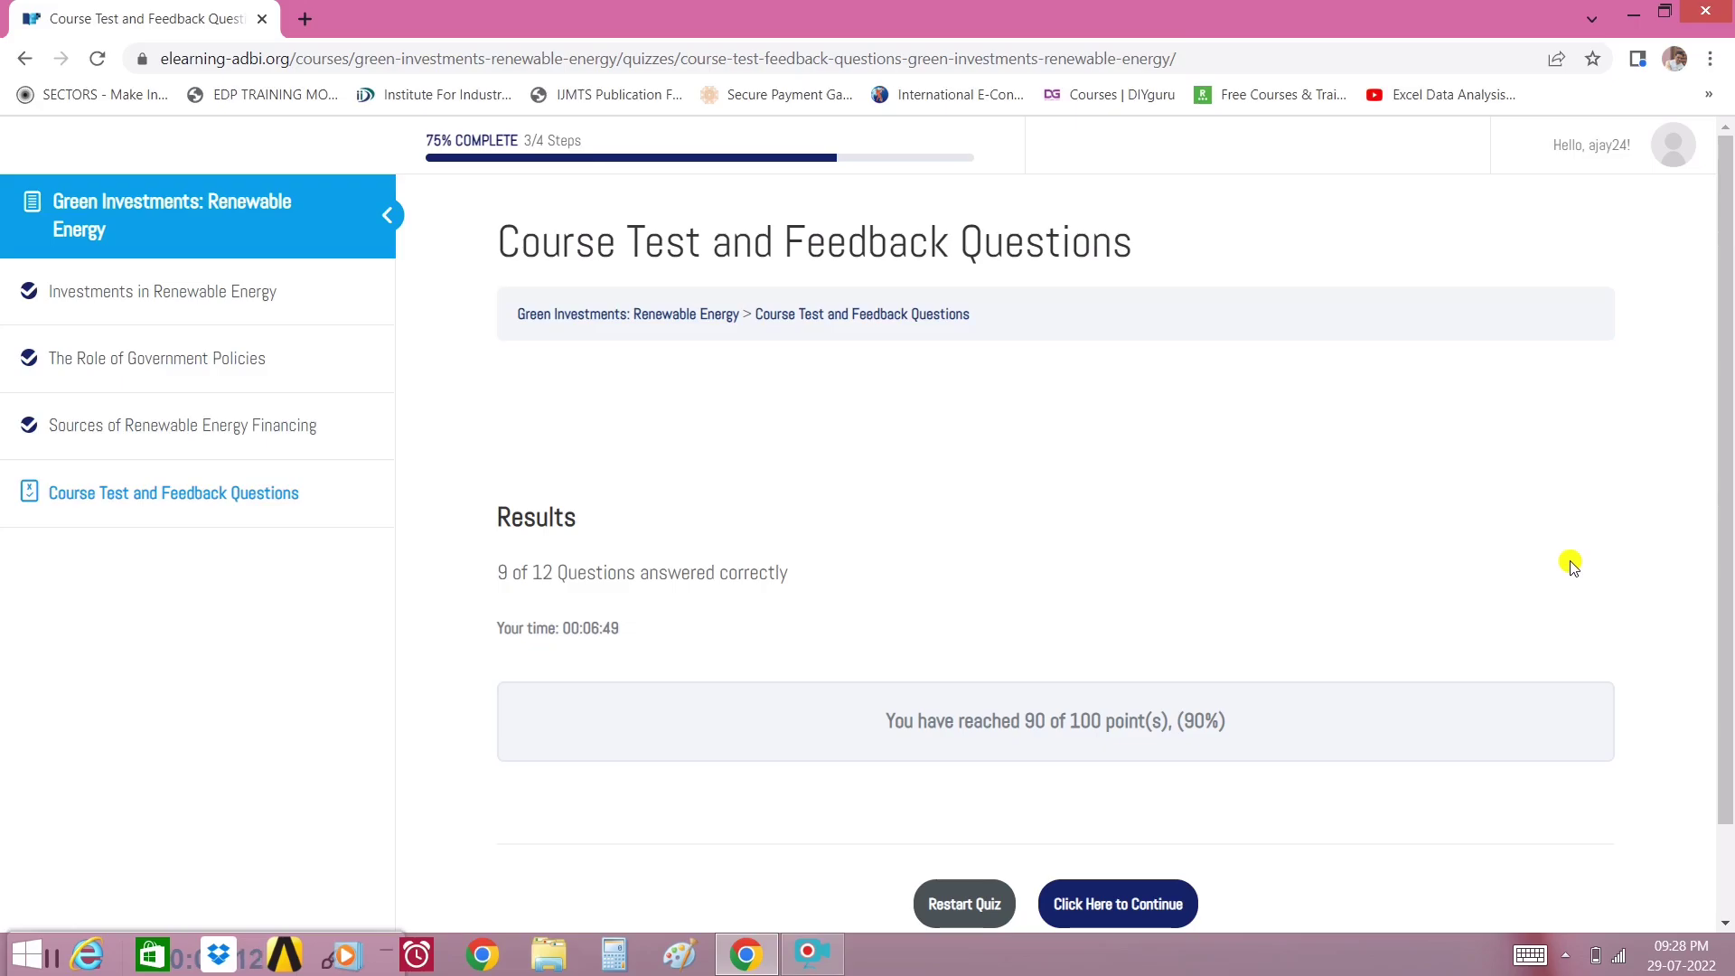
Continue from the quiz results back to the Green Investments: Renewable Energy course page
{"action": "scroll", "coordinate": [1573, 565], "scroll_direction": "down", "scroll_amount": 1}
{"action": "scroll", "coordinate": [1573, 565], "scroll_direction": "up", "scroll_amount": 1}
{"action": "scroll", "coordinate": [1276, 743], "scroll_direction": "down", "scroll_amount": 1}
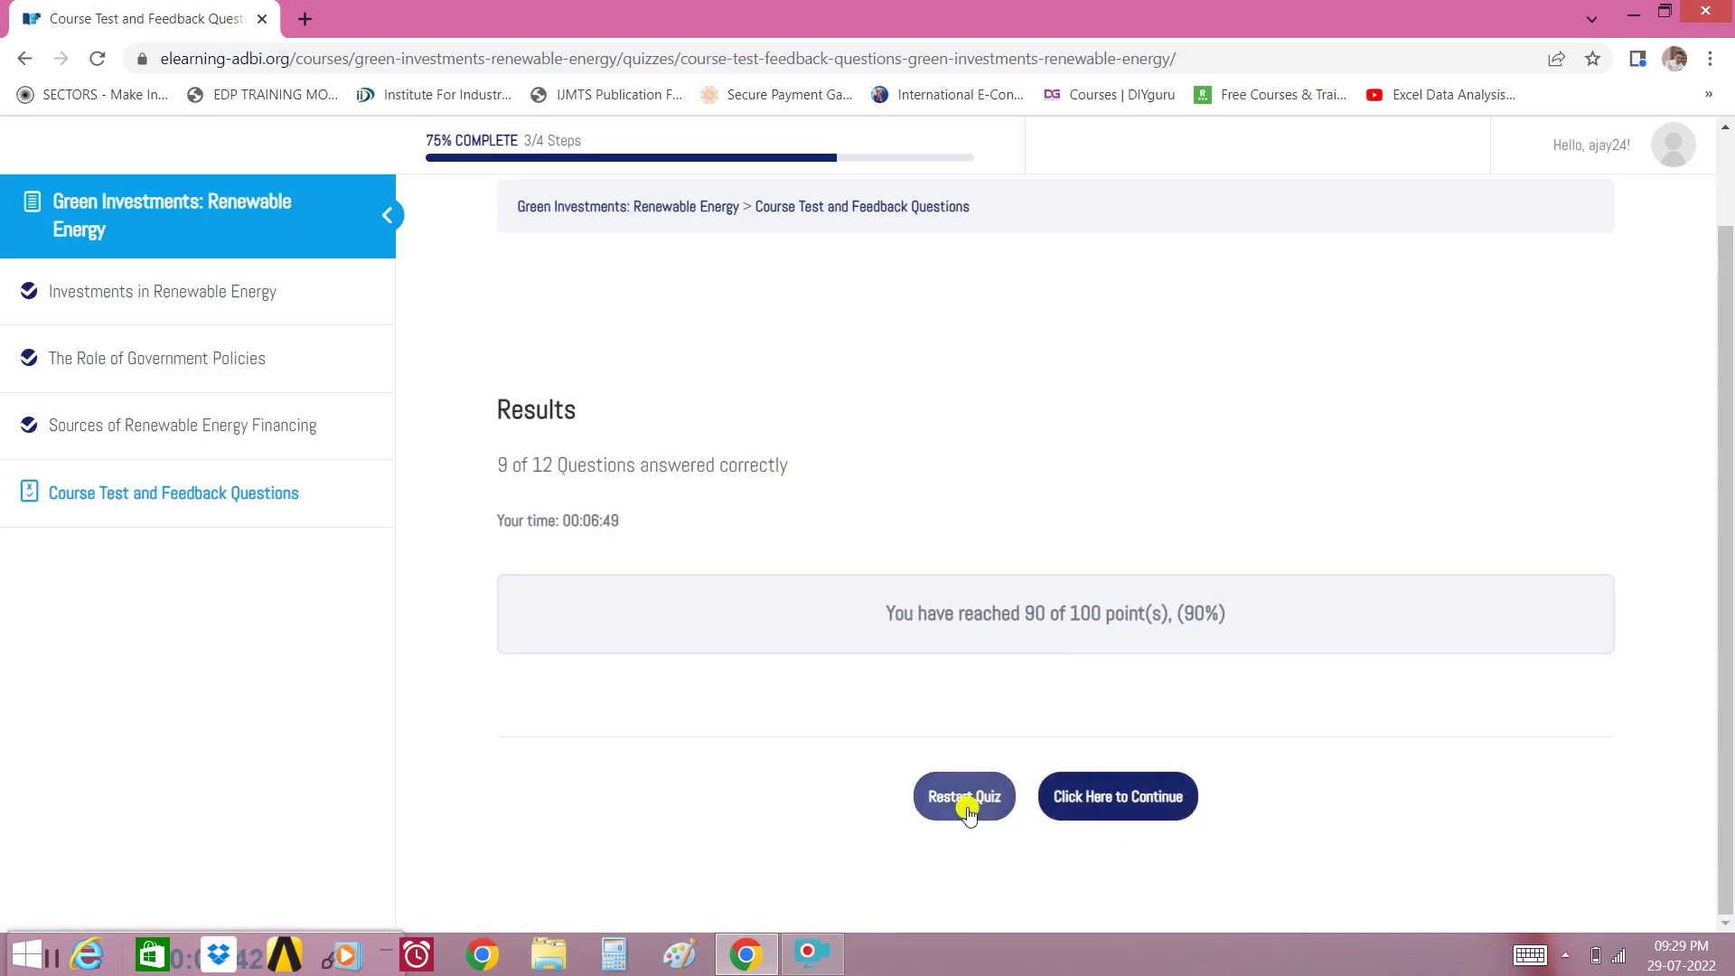
{"action": "left_click", "coordinate": [1116, 805]}
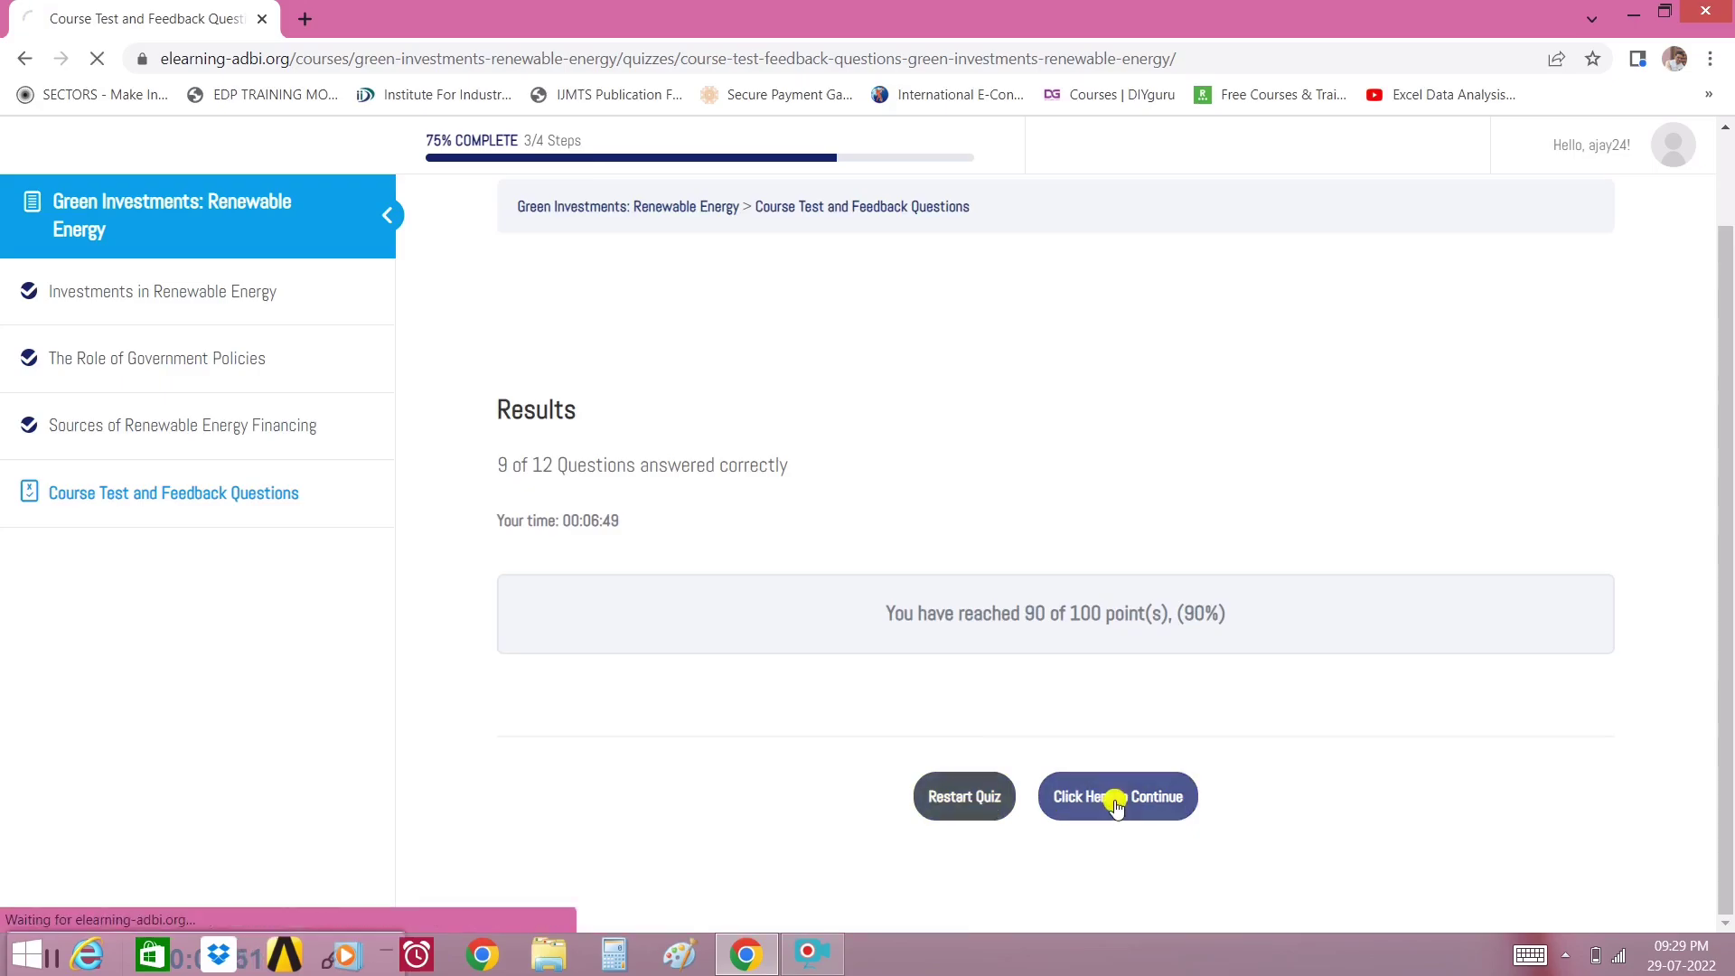
Open the earned course completion certificate through its download option
{"action": "scroll", "coordinate": [1190, 506], "scroll_direction": "down", "scroll_amount": 4}
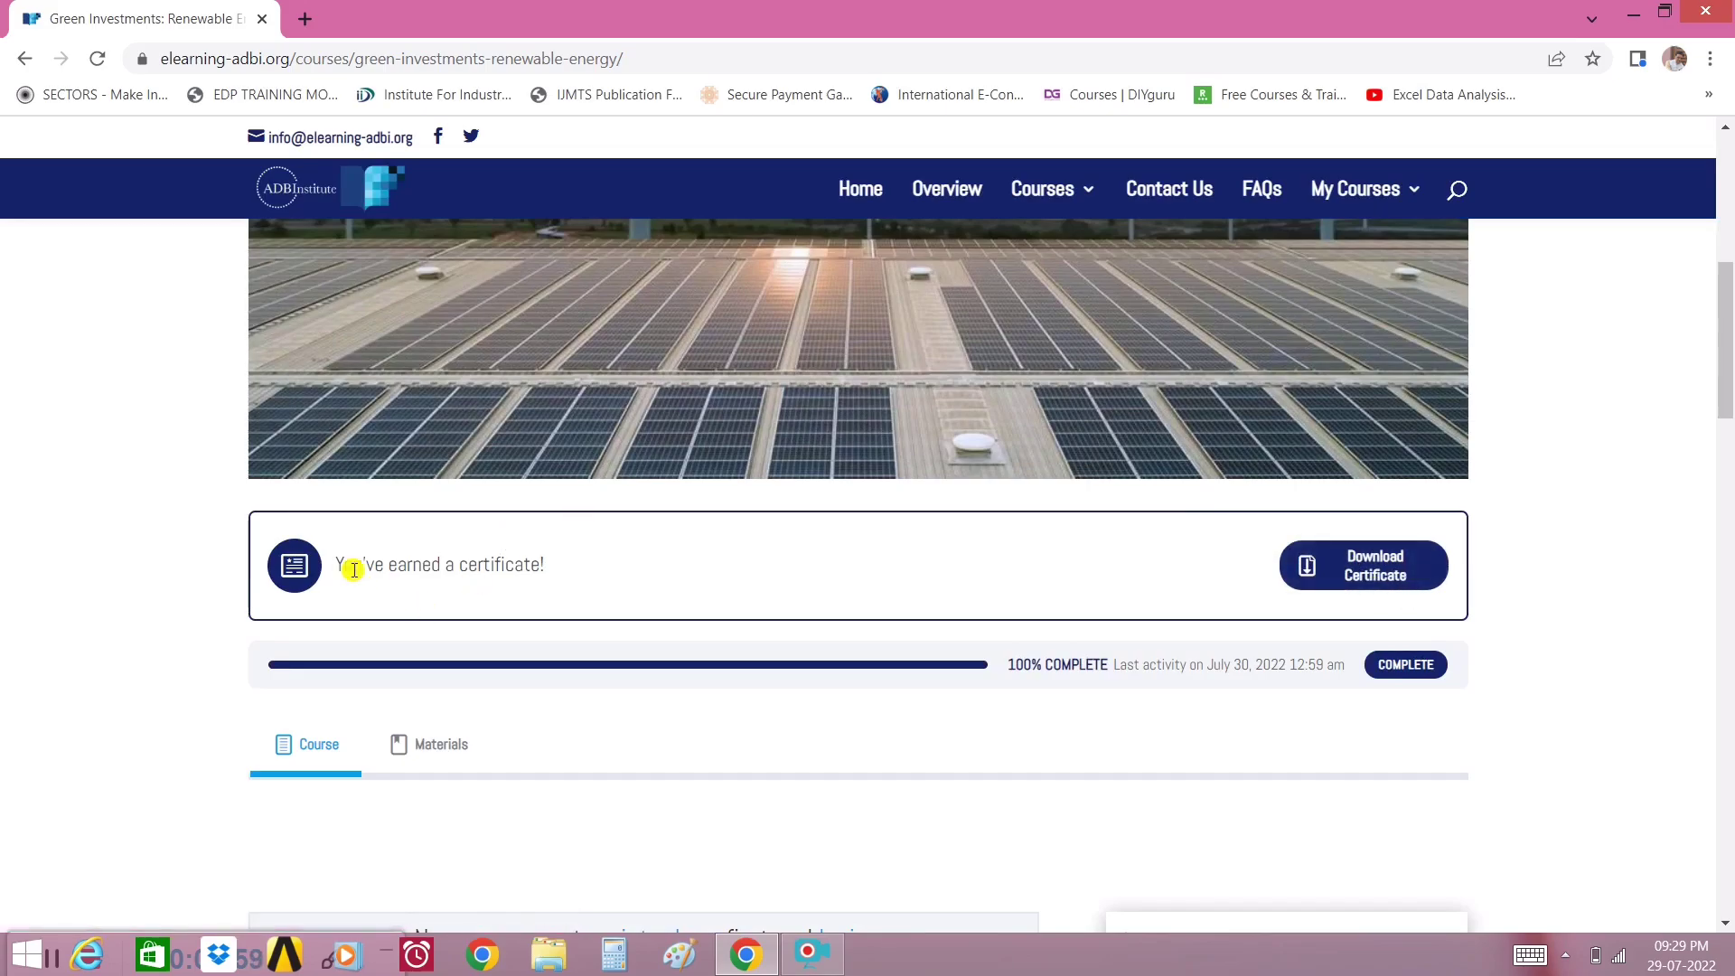
{"action": "left_click_drag", "start_coordinate": [346, 567], "coordinate": [554, 566]}
{"action": "left_click", "coordinate": [583, 569]}
{"action": "left_click", "coordinate": [1393, 573]}
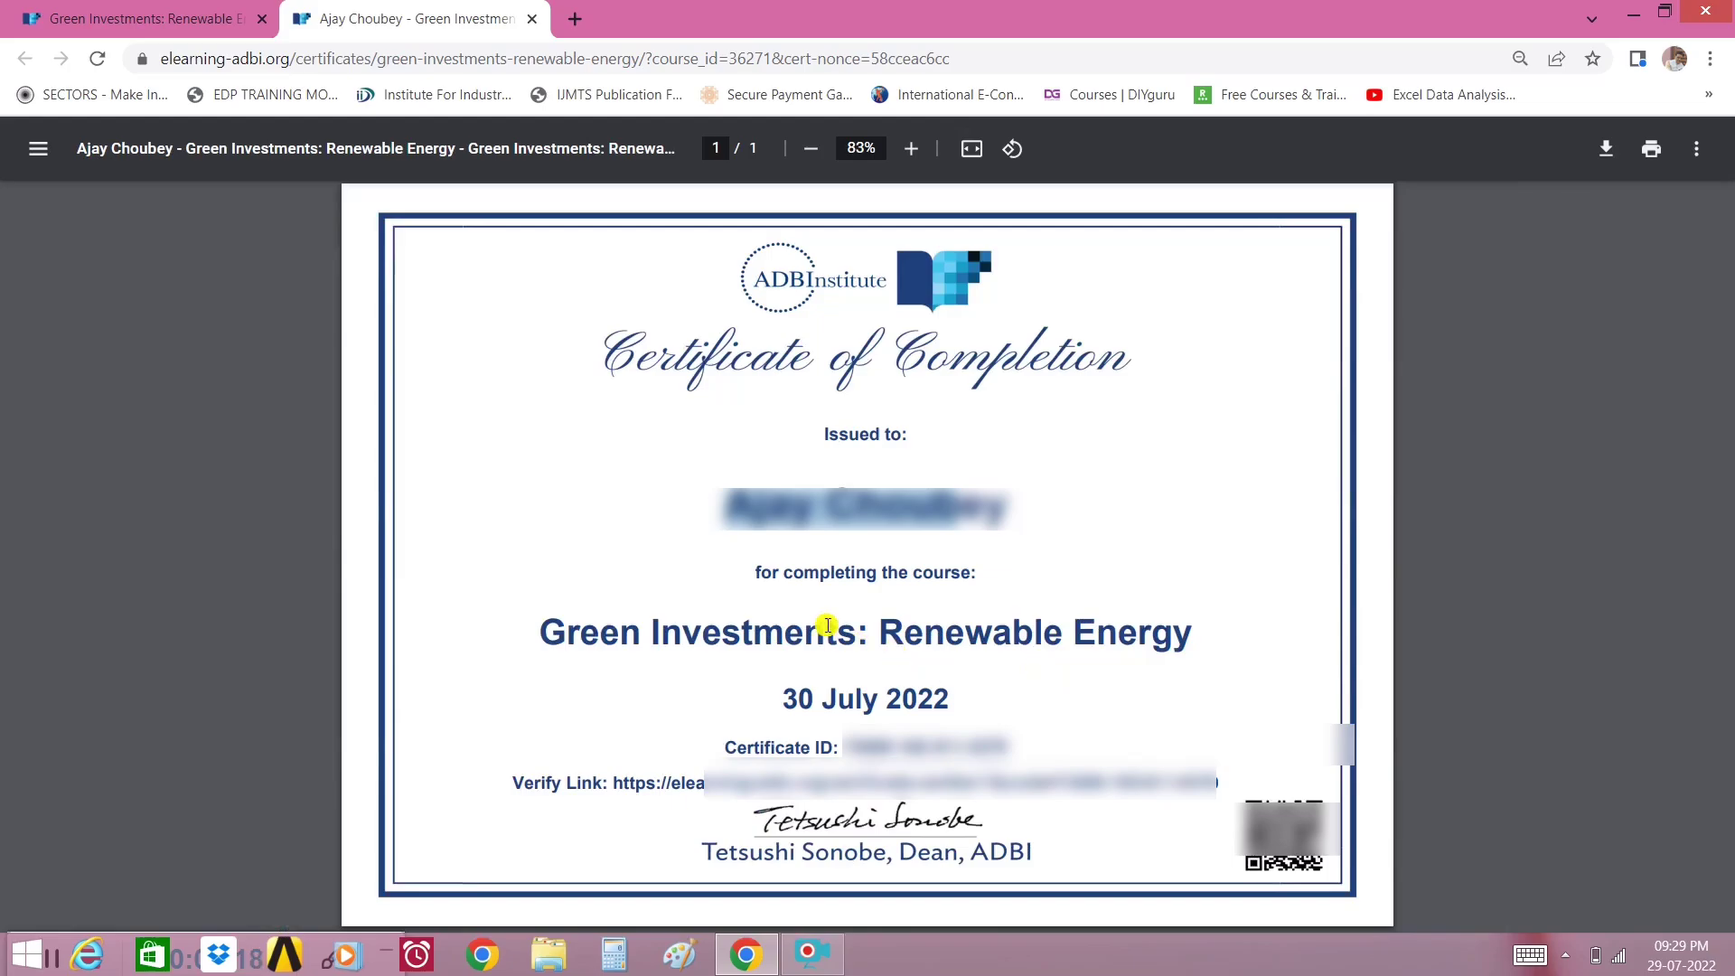
Follow the certificate's verification link and open the printable certificate from the Certificate Verifier page
{"action": "left_click_drag", "start_coordinate": [825, 630], "coordinate": [1135, 633]}
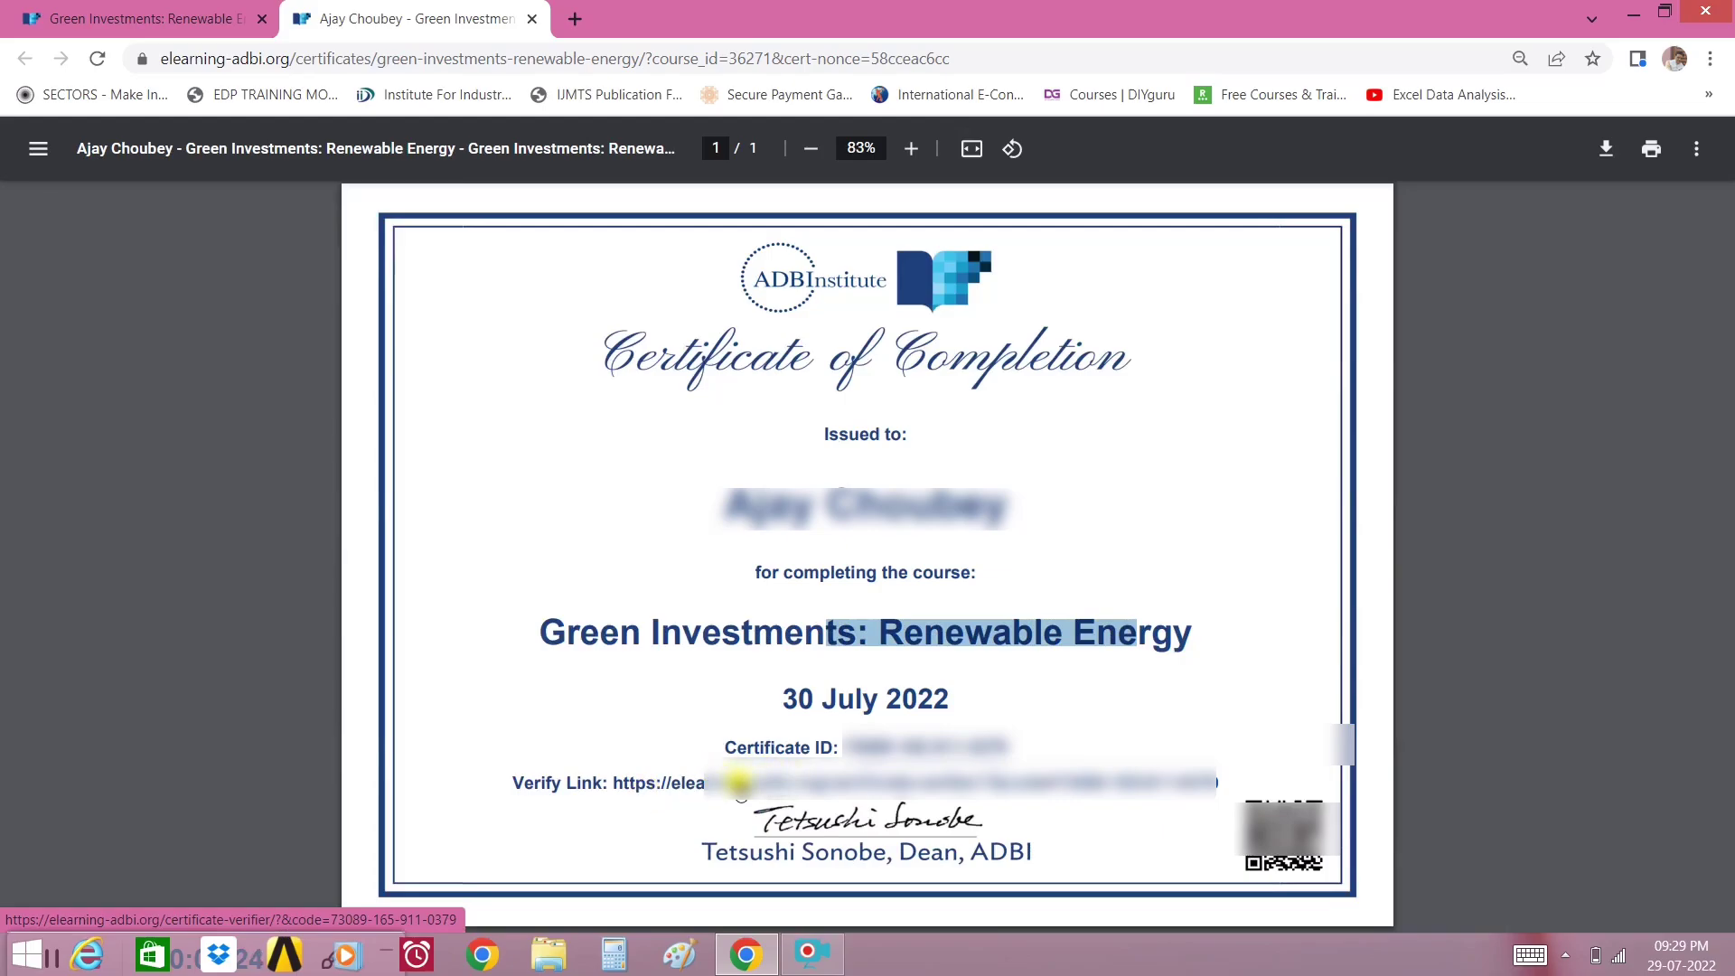
{"action": "left_click", "coordinate": [739, 783]}
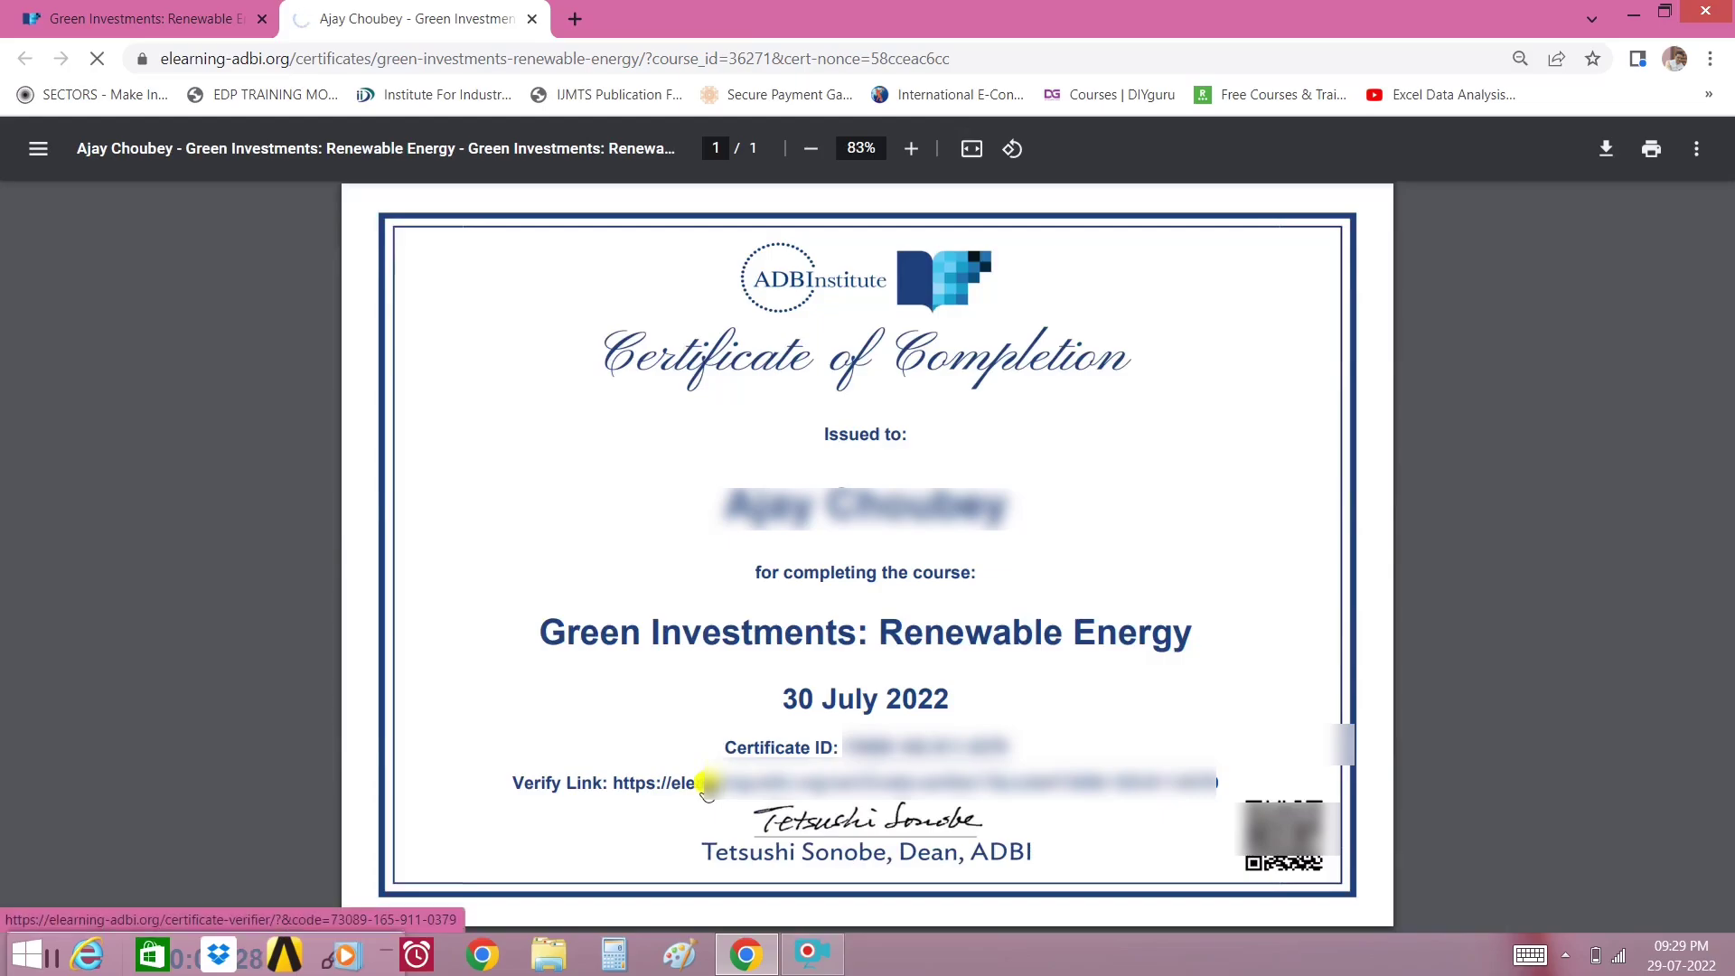
{"action": "scroll", "coordinate": [930, 705], "scroll_direction": "down", "scroll_amount": 2}
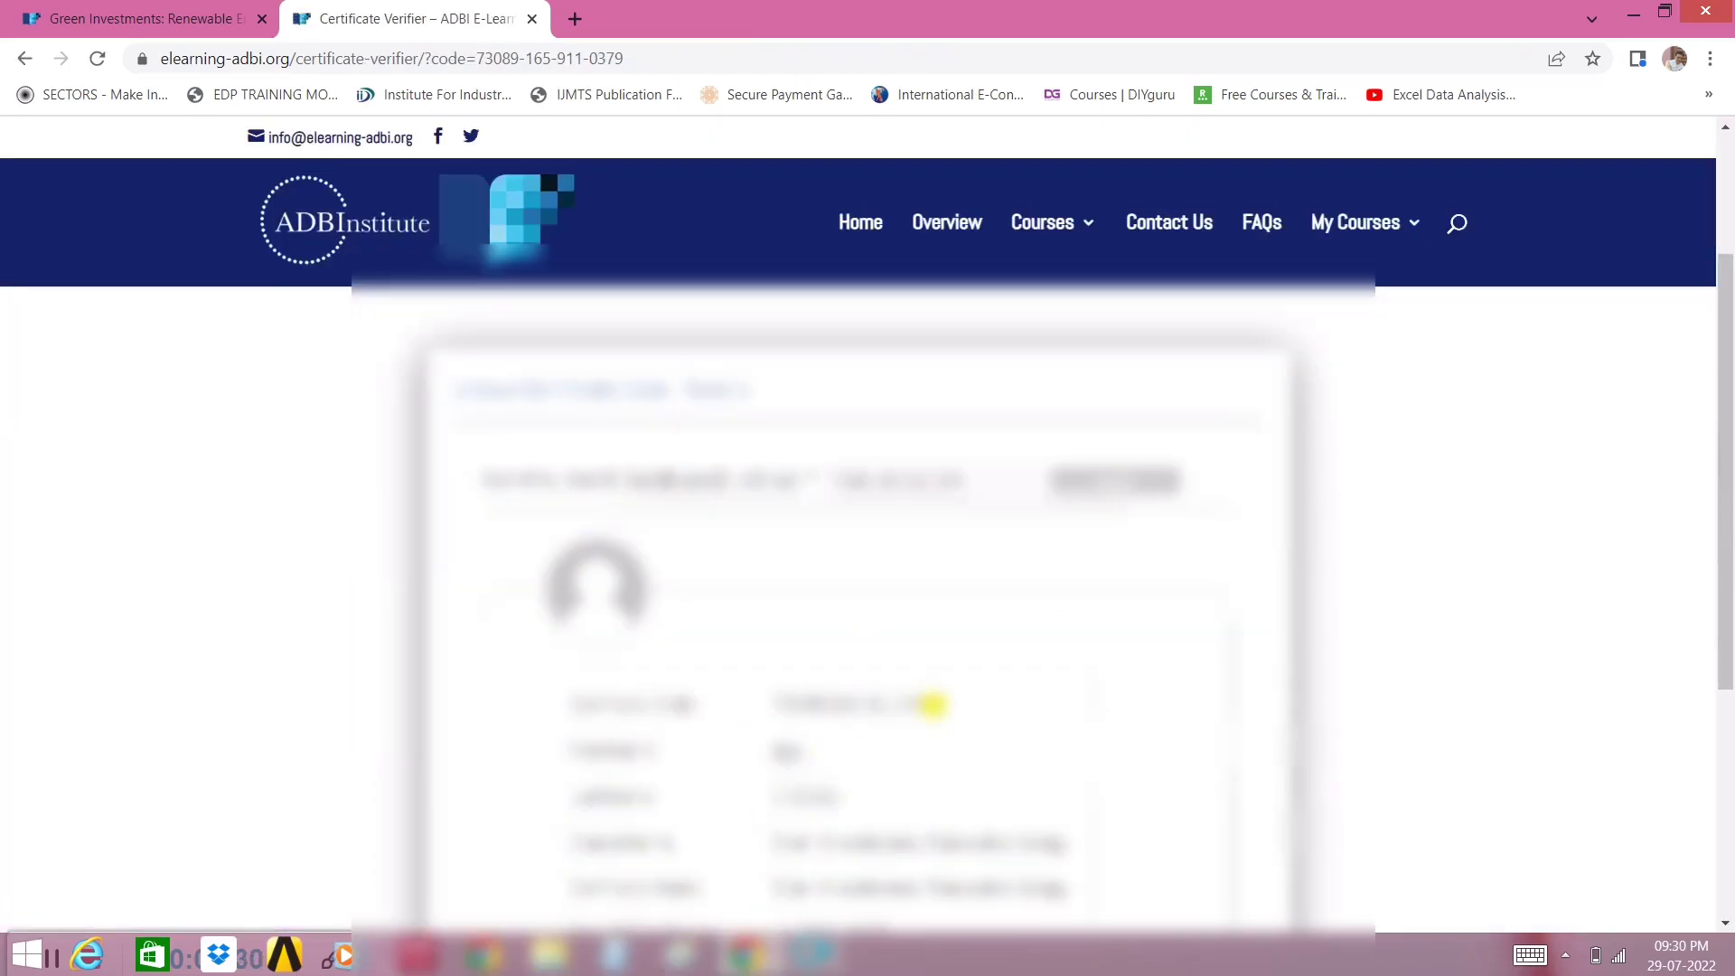
{"action": "scroll", "coordinate": [1293, 682], "scroll_direction": "down", "scroll_amount": 1}
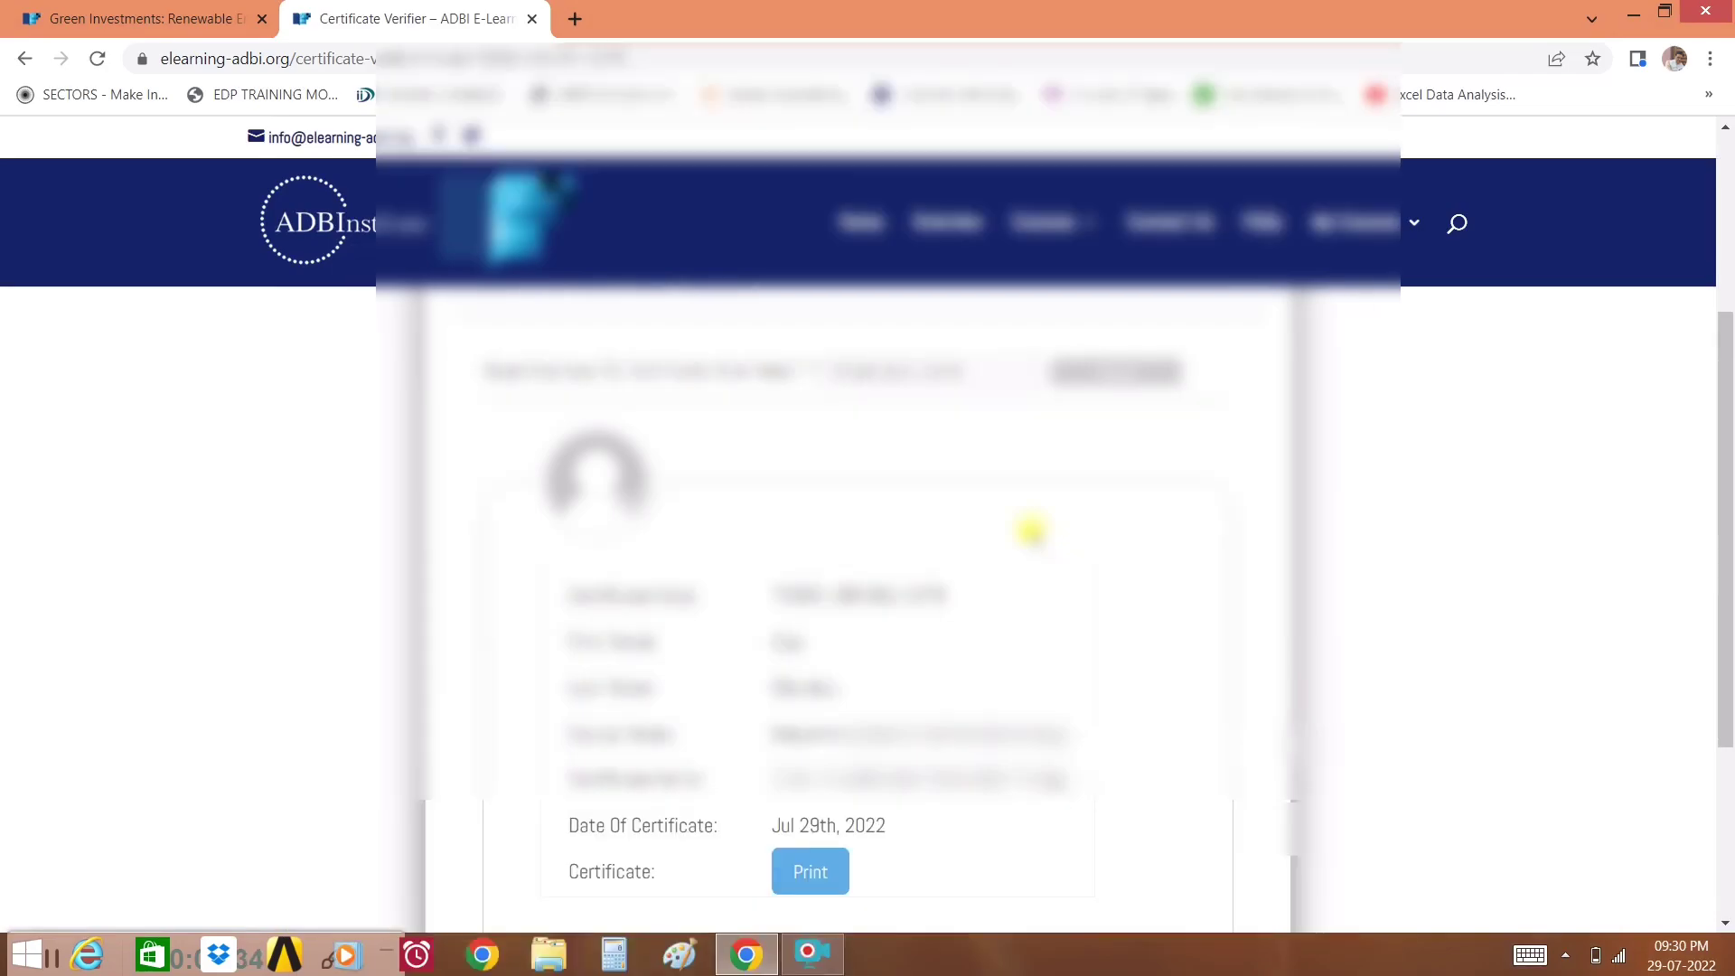
{"action": "left_click", "coordinate": [818, 875]}
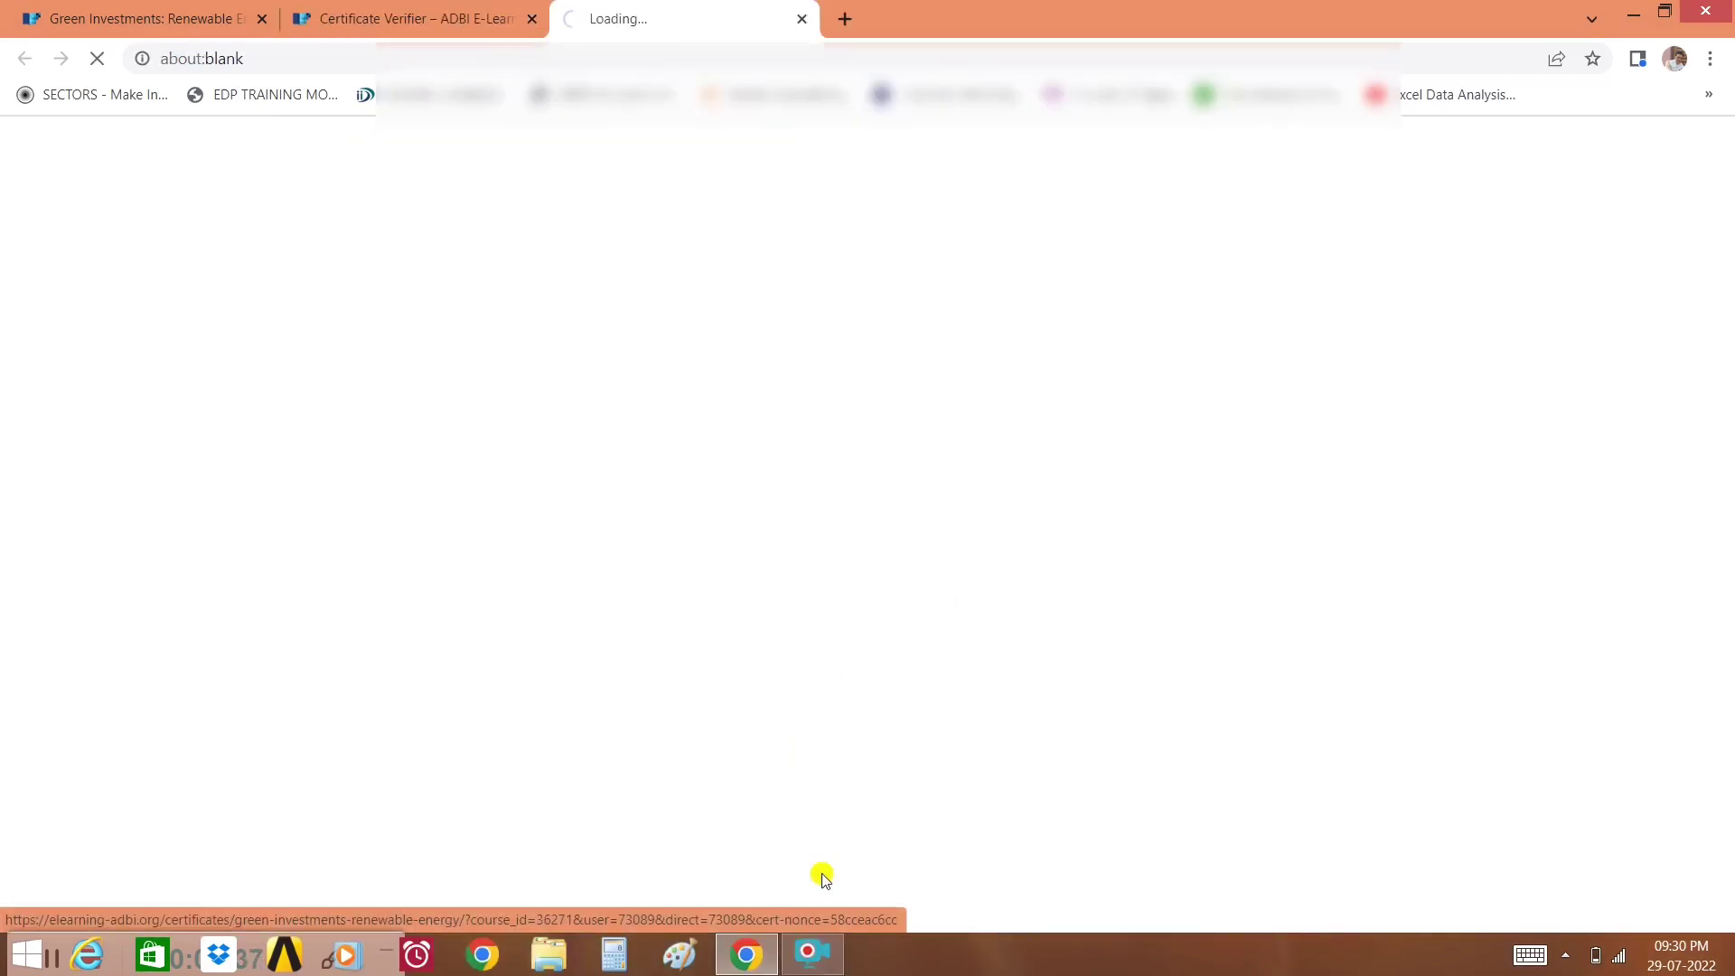